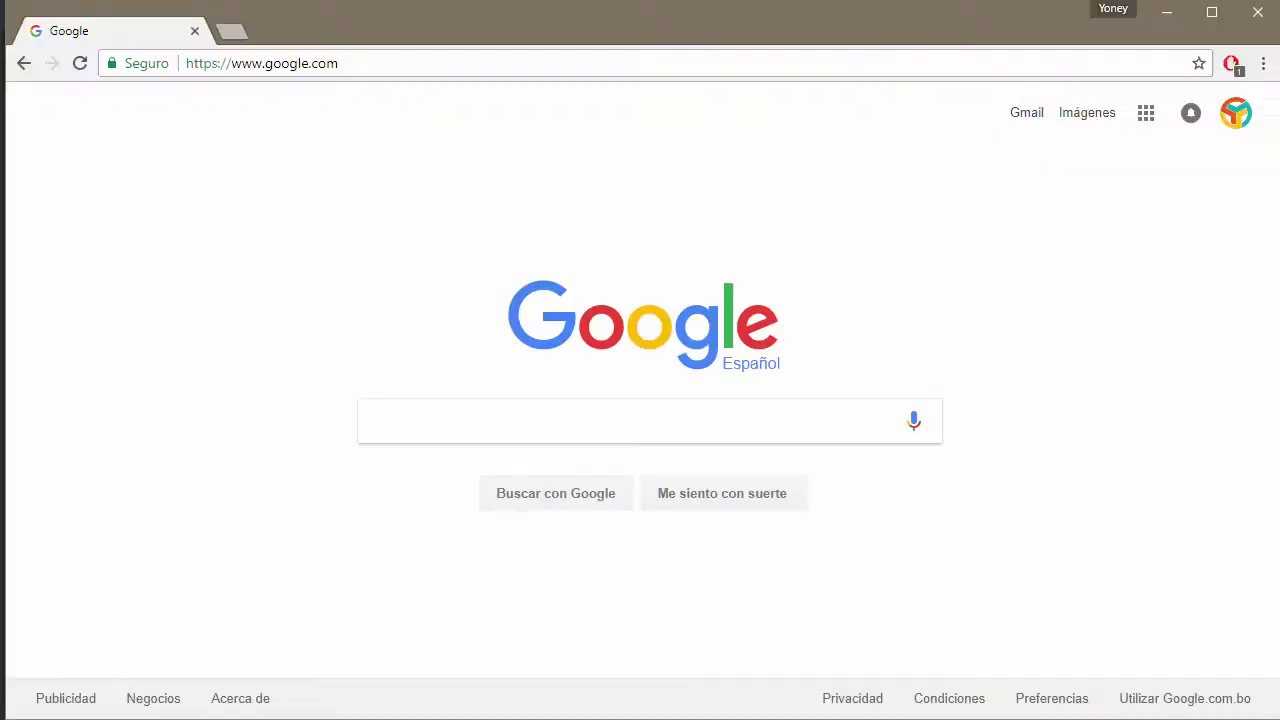
Search Google for 'logo png' and show the image results.
click(433, 435)
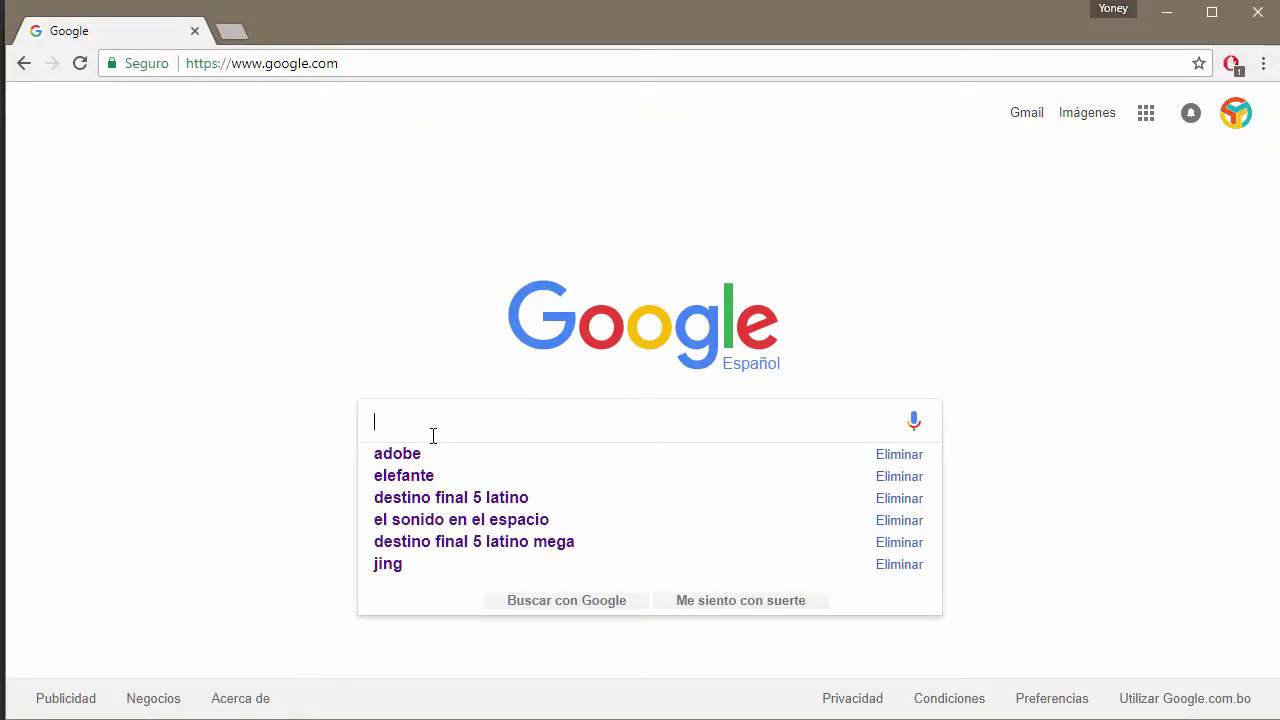
text(logo p)
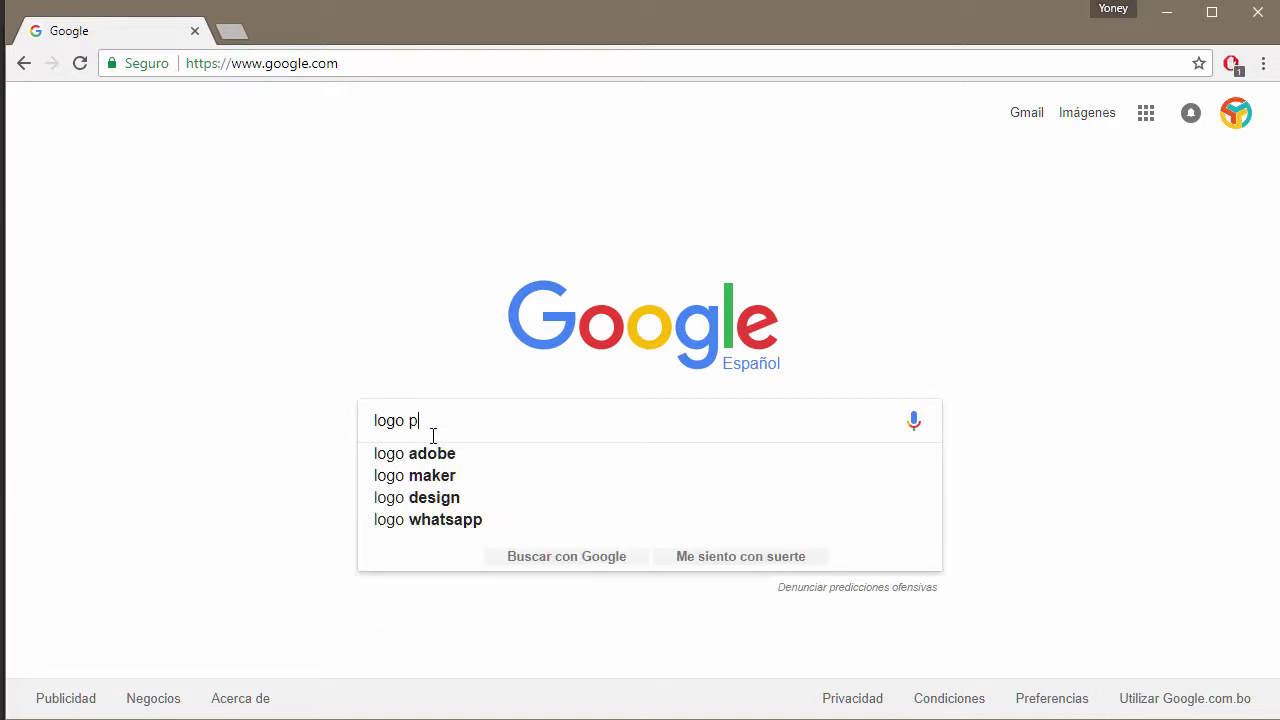
text(ng)
key(Return)
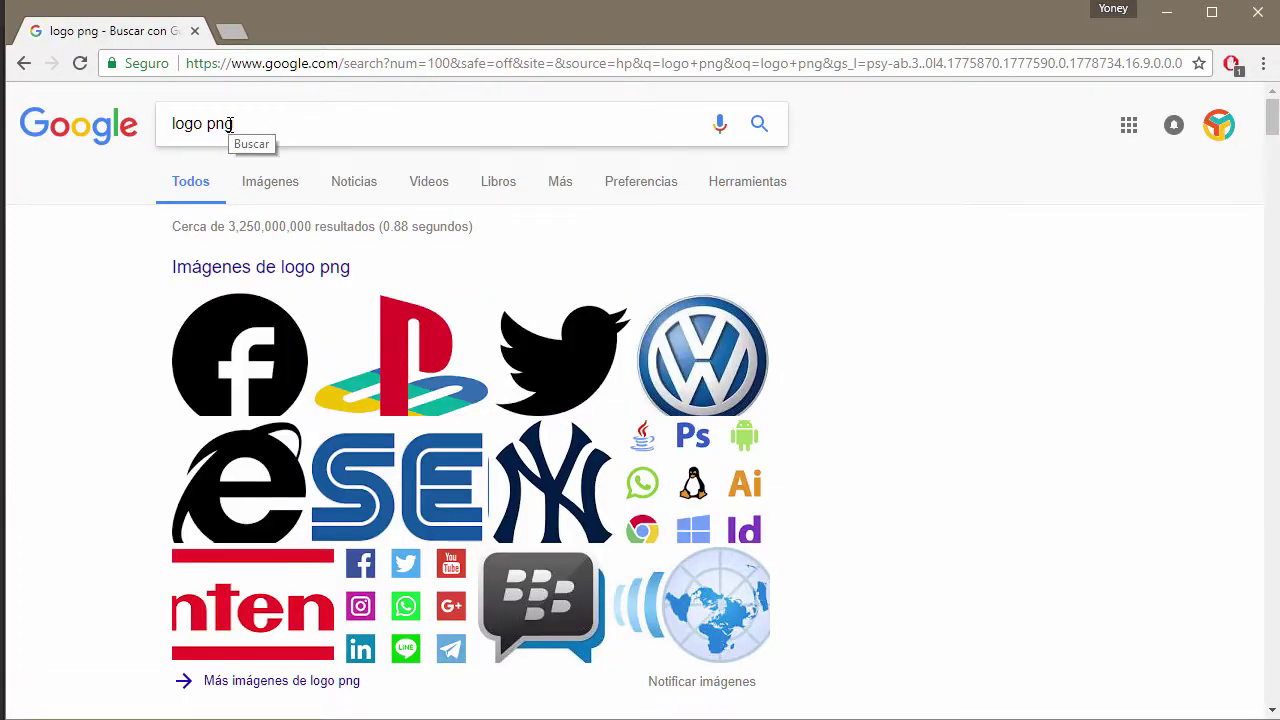
click(284, 186)
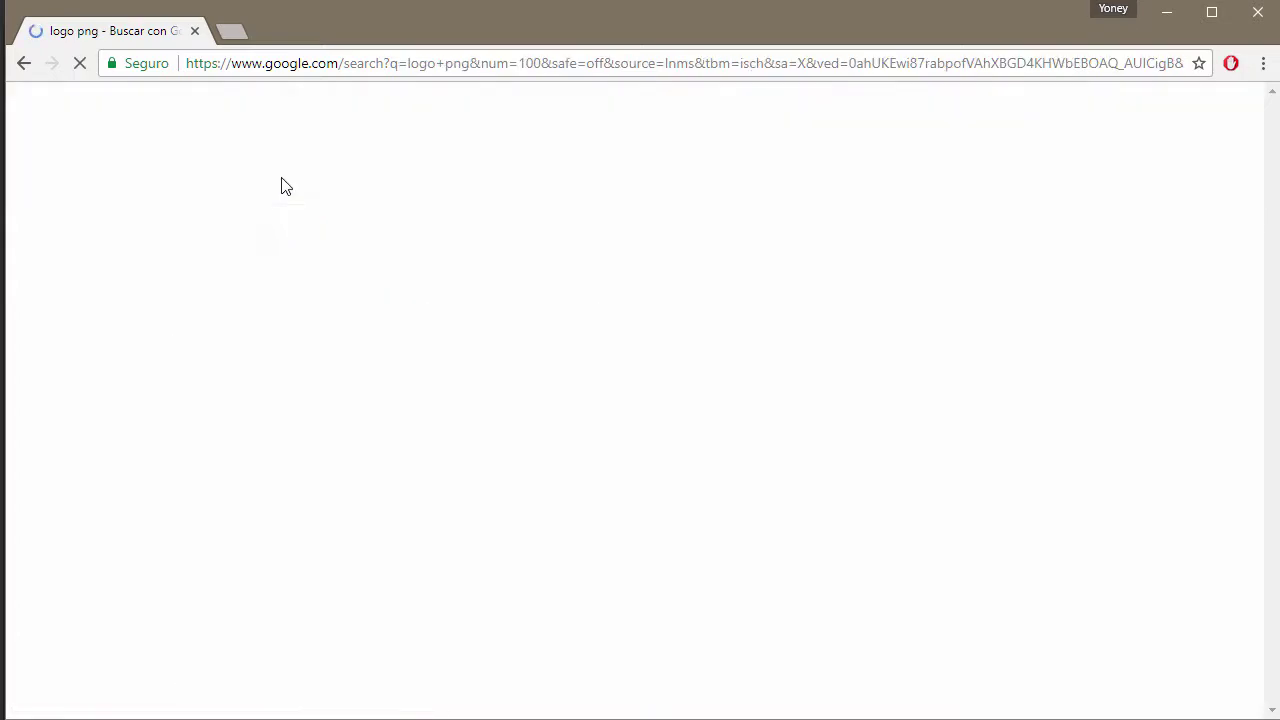
Browse the logo png image results, then add 'creativo' to the search query.
scroll(790, 462, down, 3)
scroll(790, 462, down, 2)
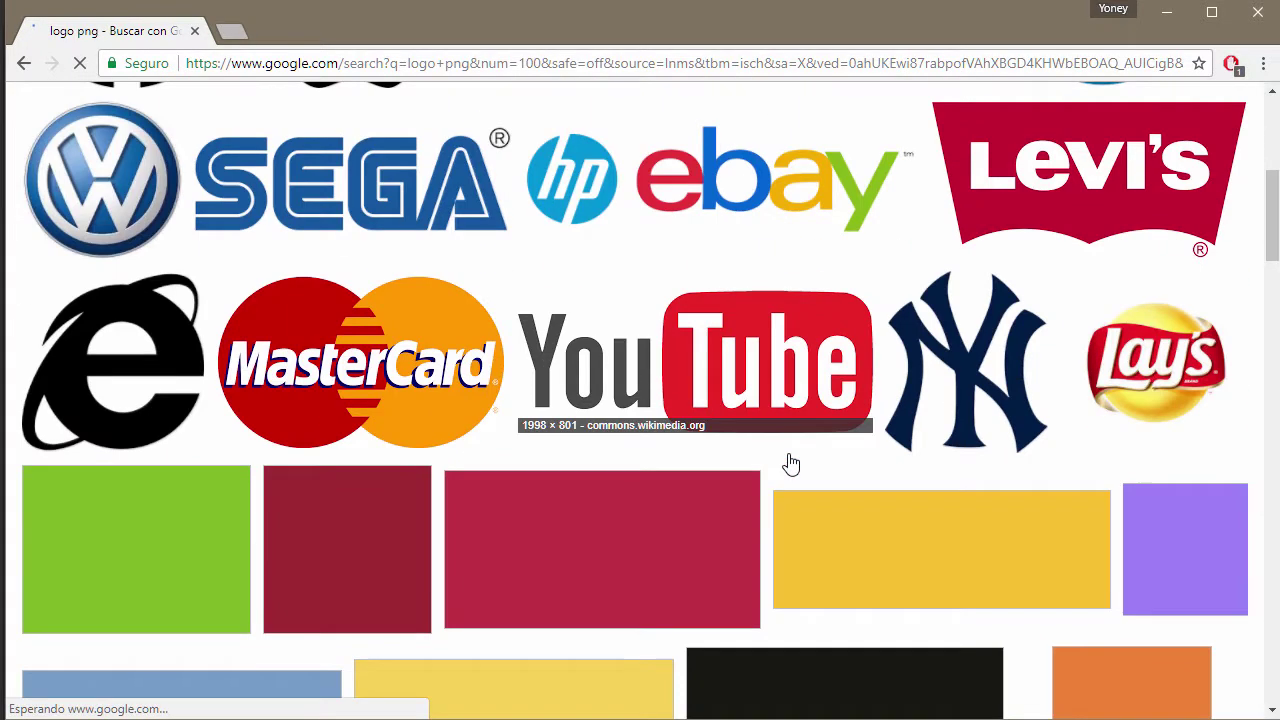
scroll(790, 462, down, 3)
scroll(790, 462, down, 3)
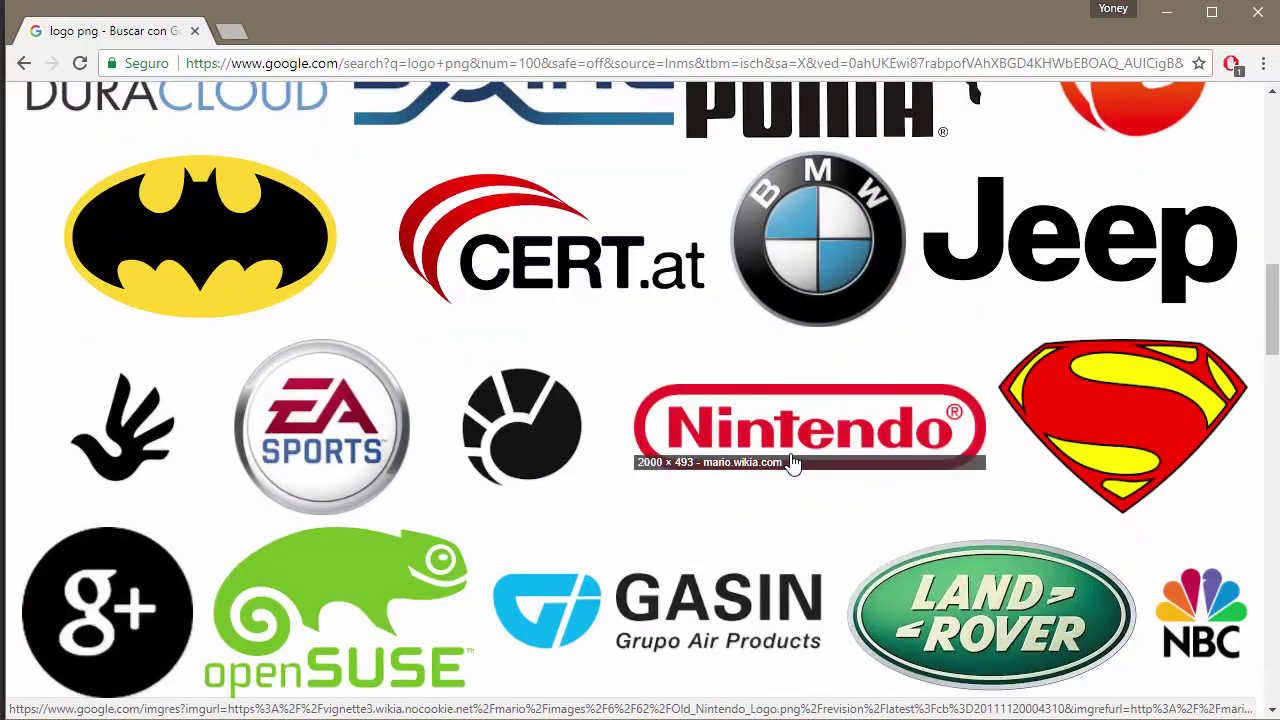
click(857, 488)
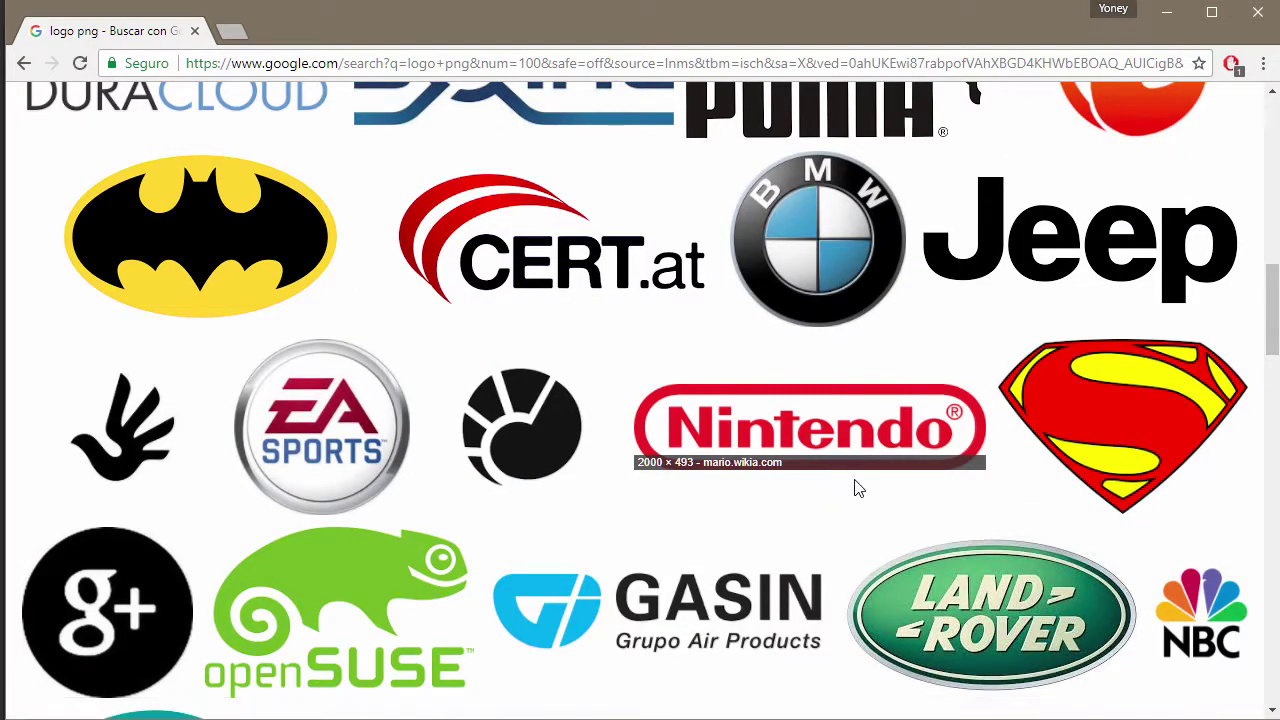
scroll(857, 488, down, 2)
scroll(857, 488, down, 3)
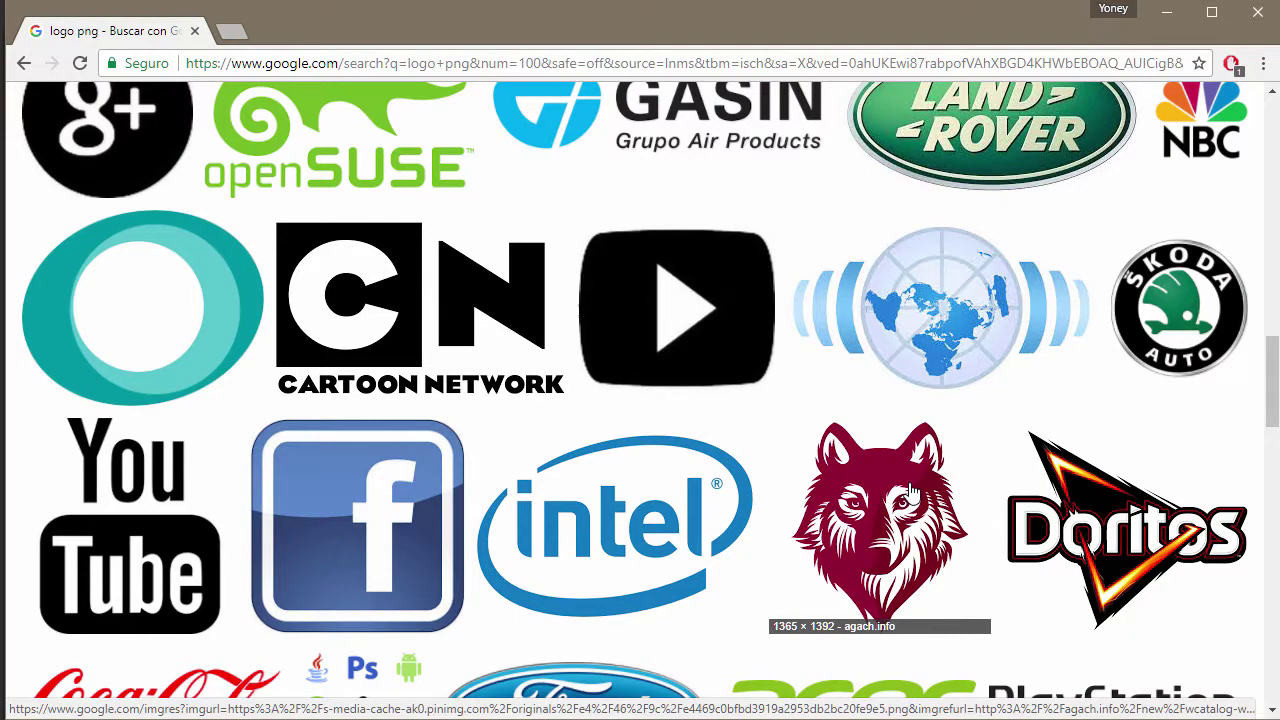
scroll(645, 488, down, 3)
scroll(645, 488, up, 10)
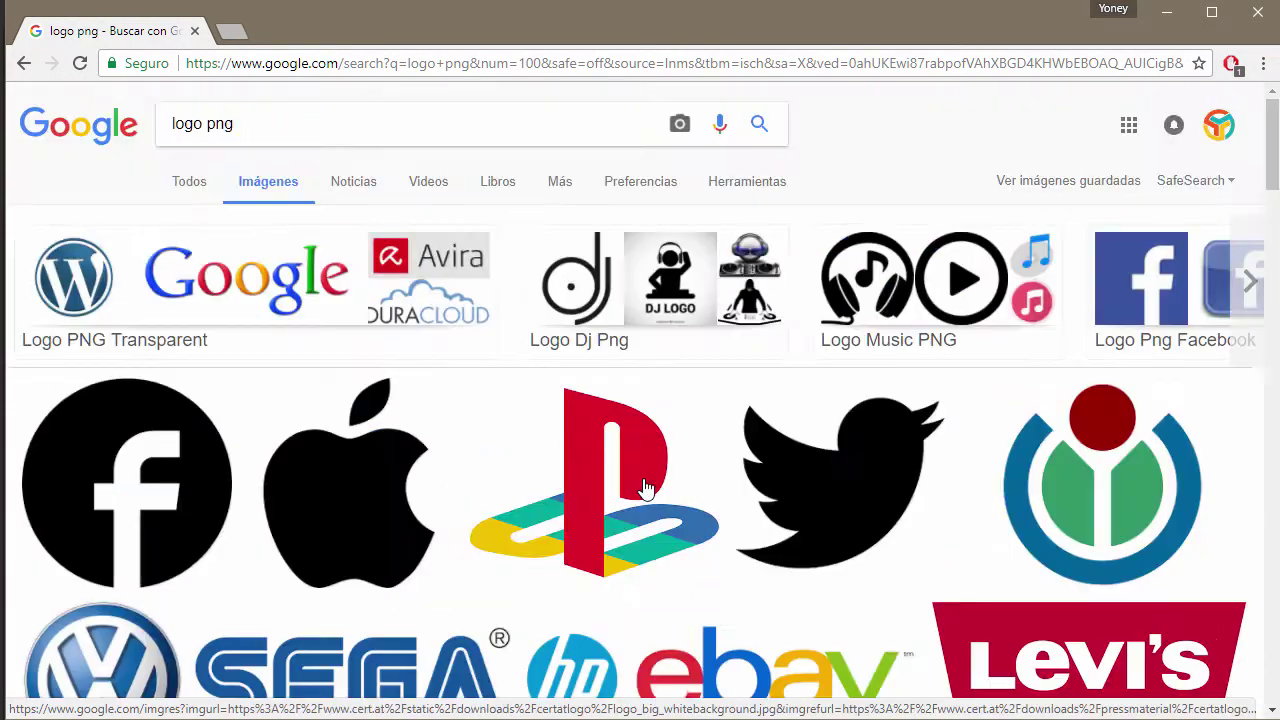
click(191, 123)
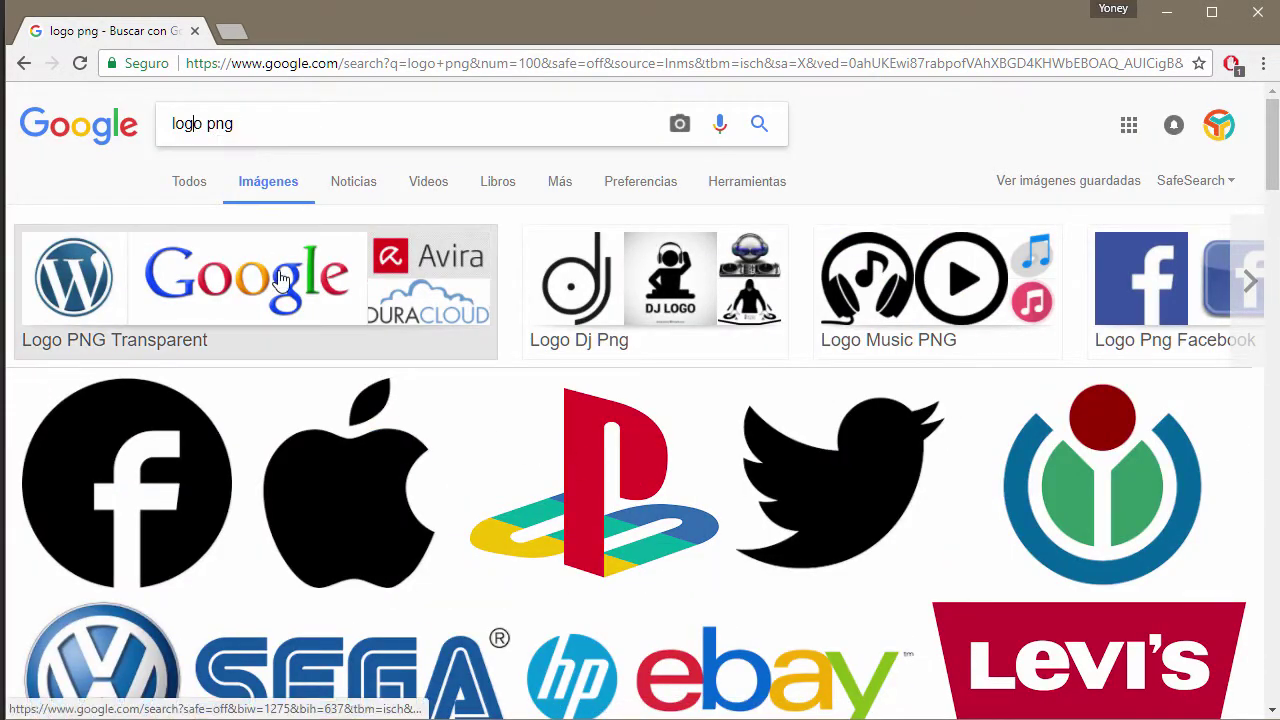
text(crea )
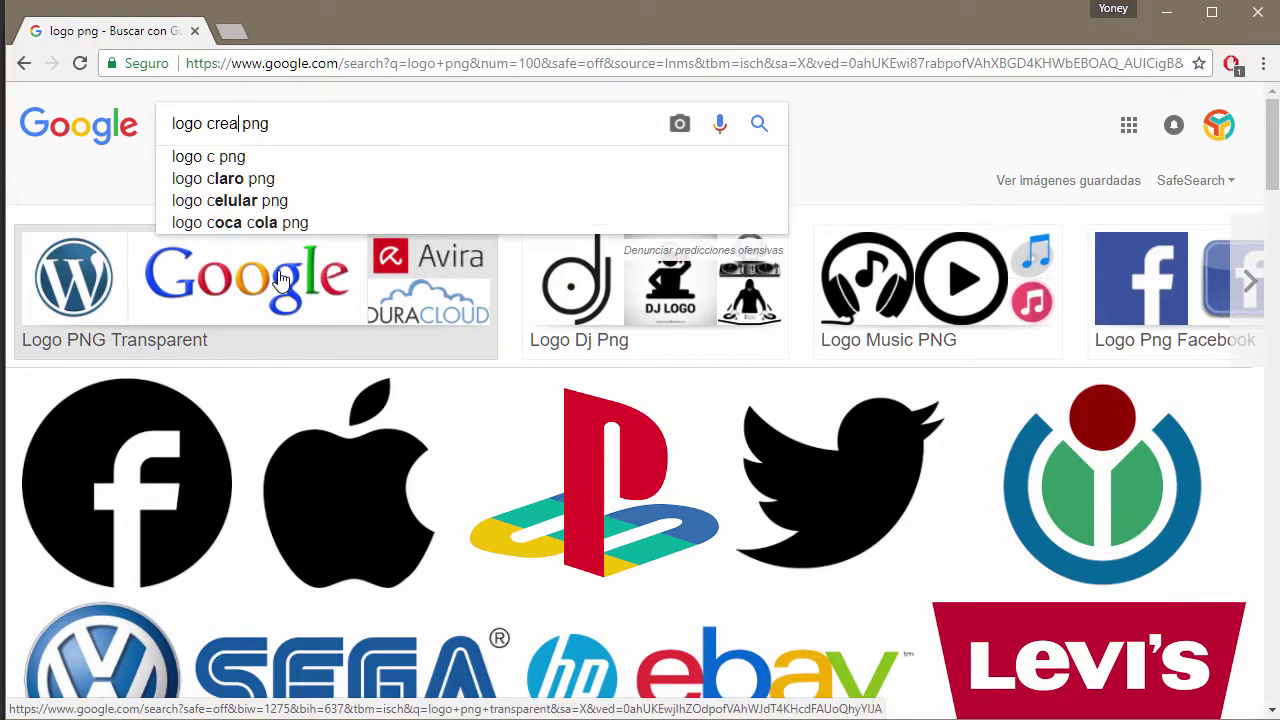
text(tivo)
Search 'logo creativo png' and view the HuecoCreativo logo in a new tab, then close it.
key(Return)
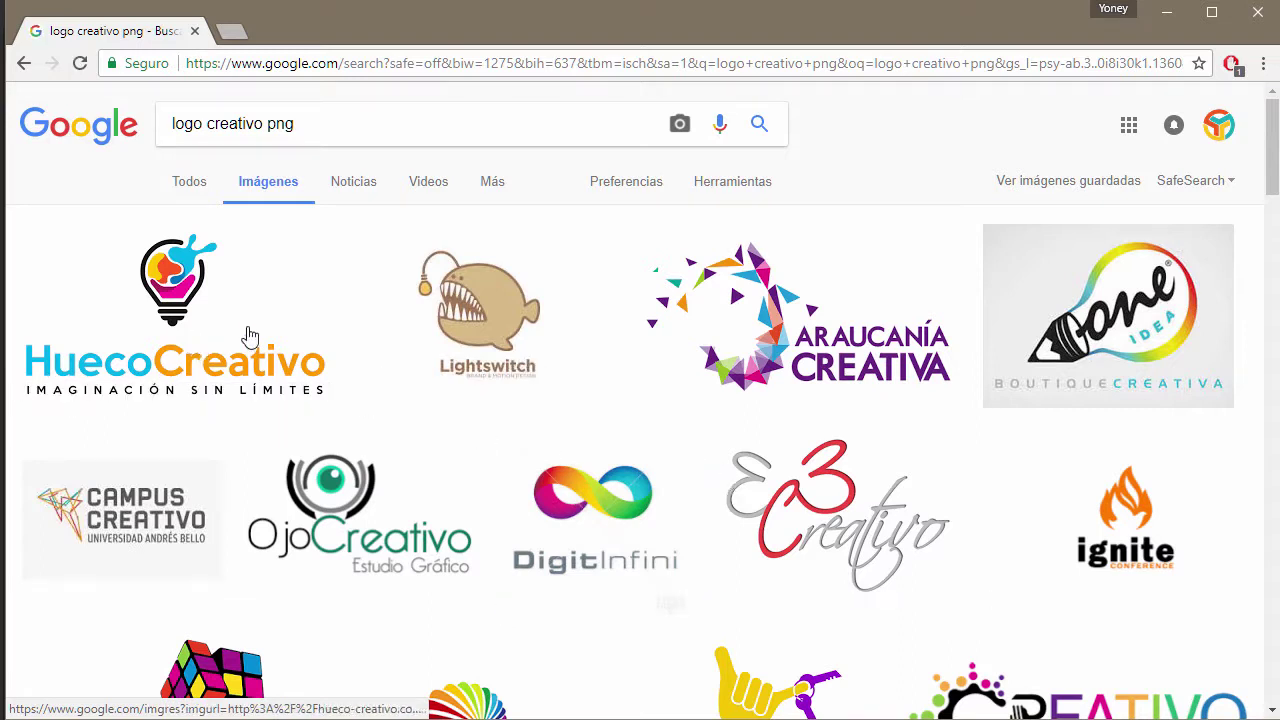
click(185, 288)
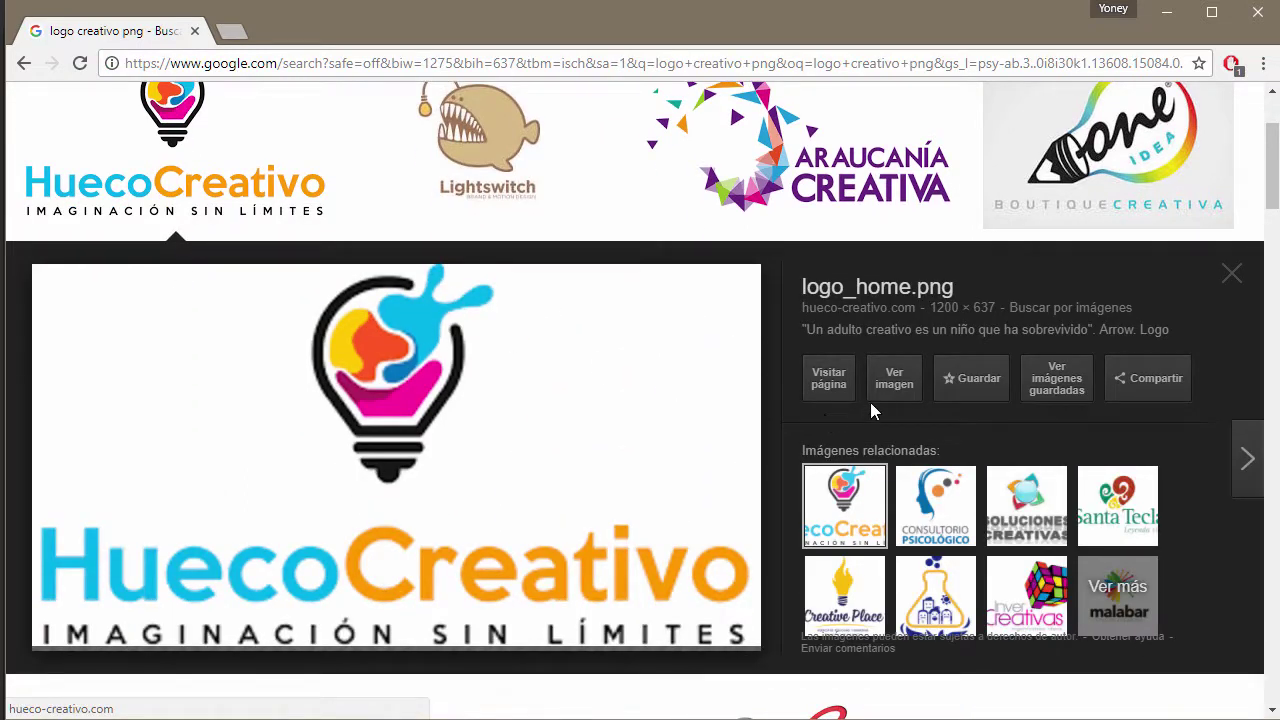
click(895, 380)
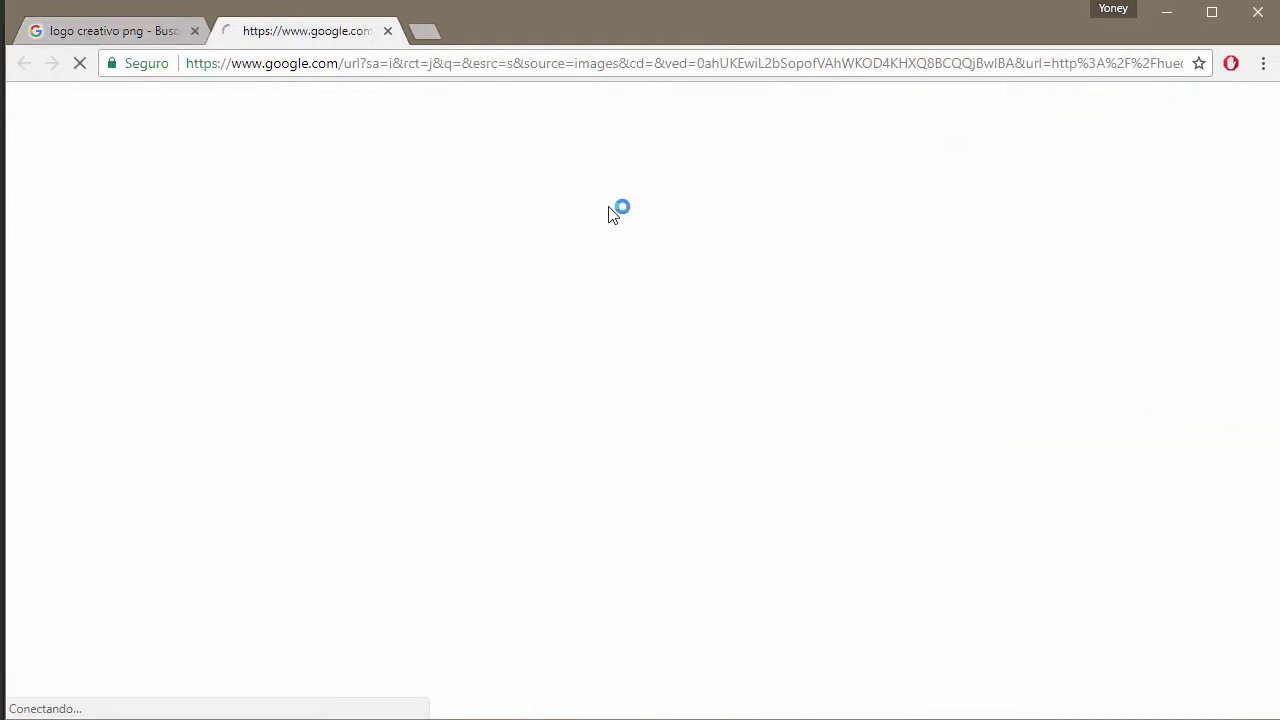
click(150, 35)
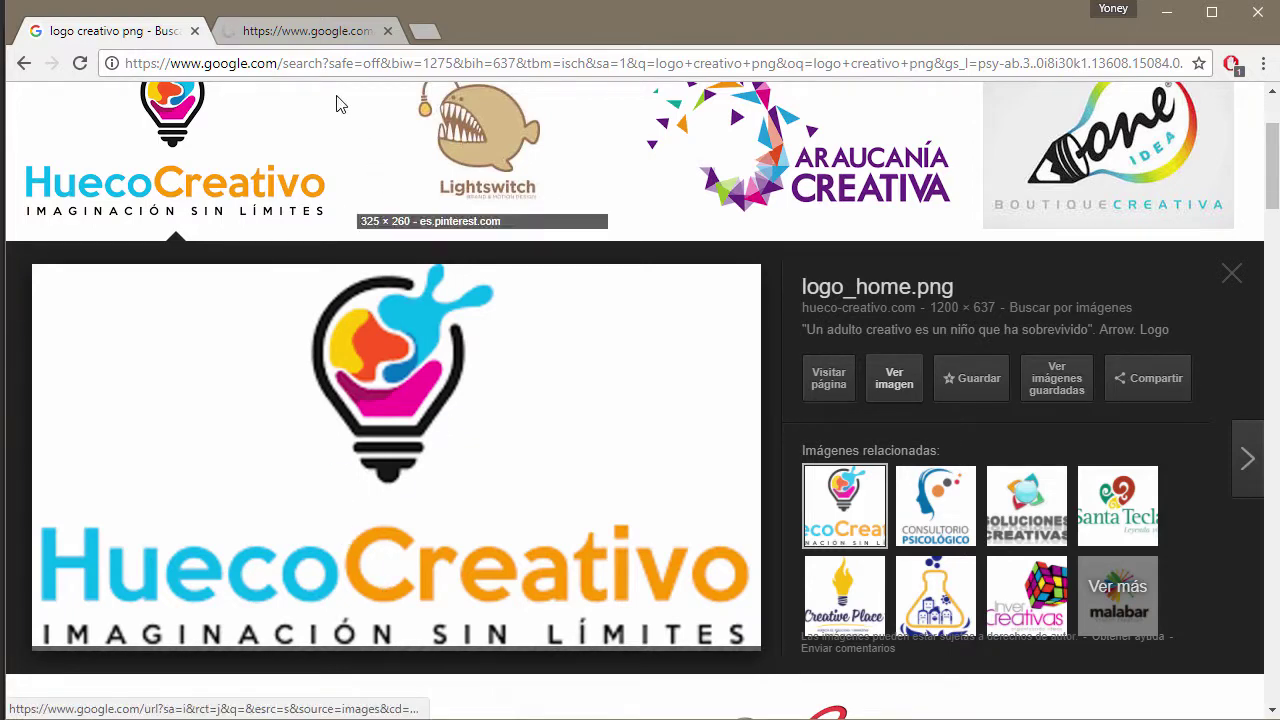
click(310, 40)
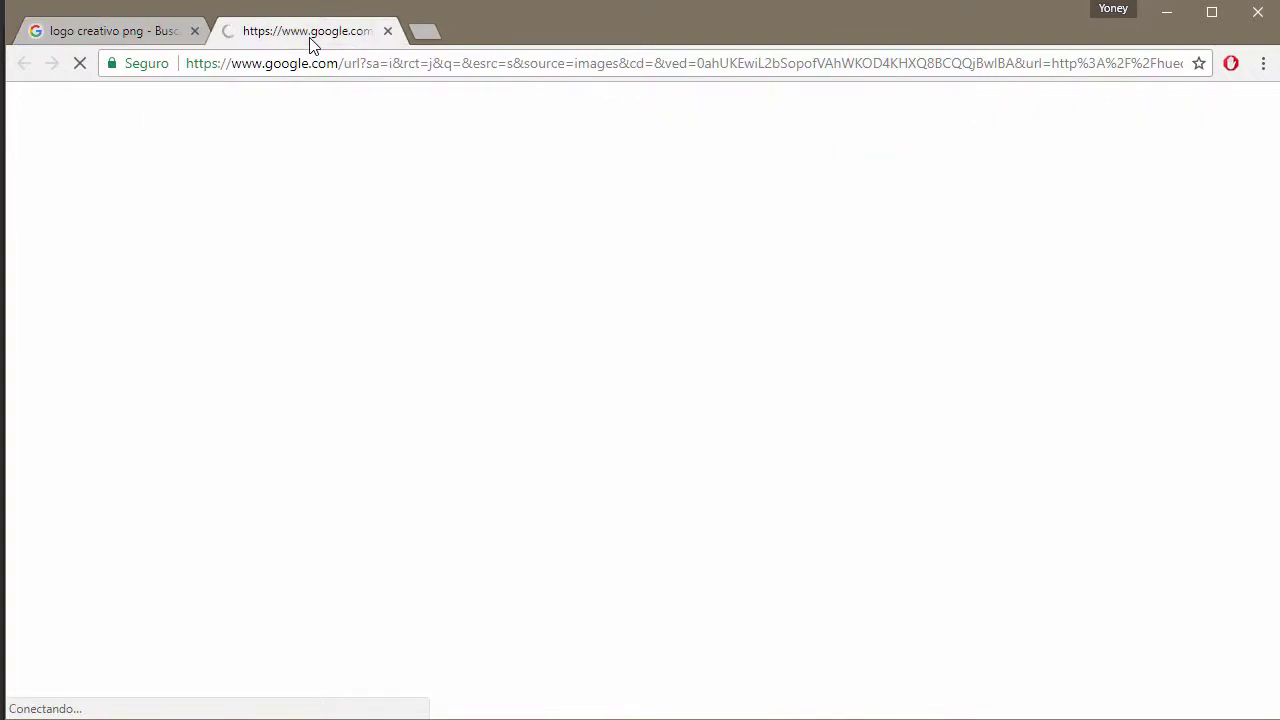
click(210, 35)
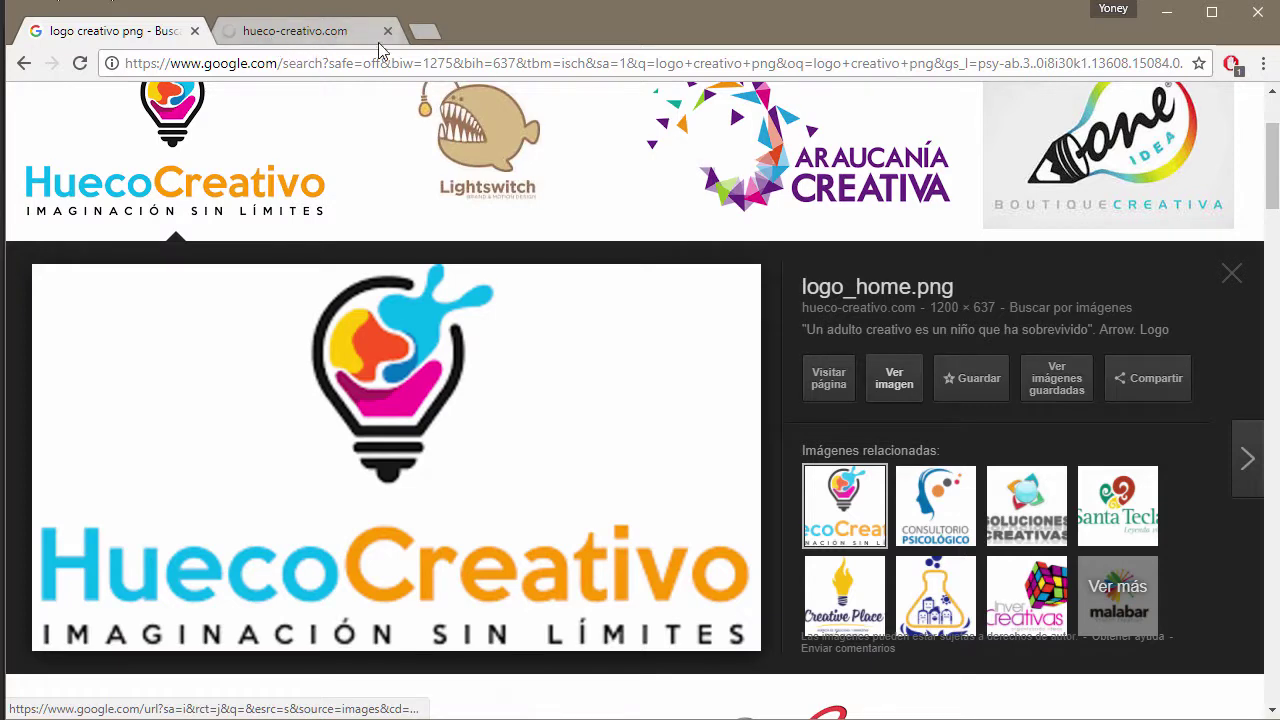
click(387, 31)
Find the giCreative logo, open it full size in a new tab, and copy the image.
scroll(647, 507, down, 3)
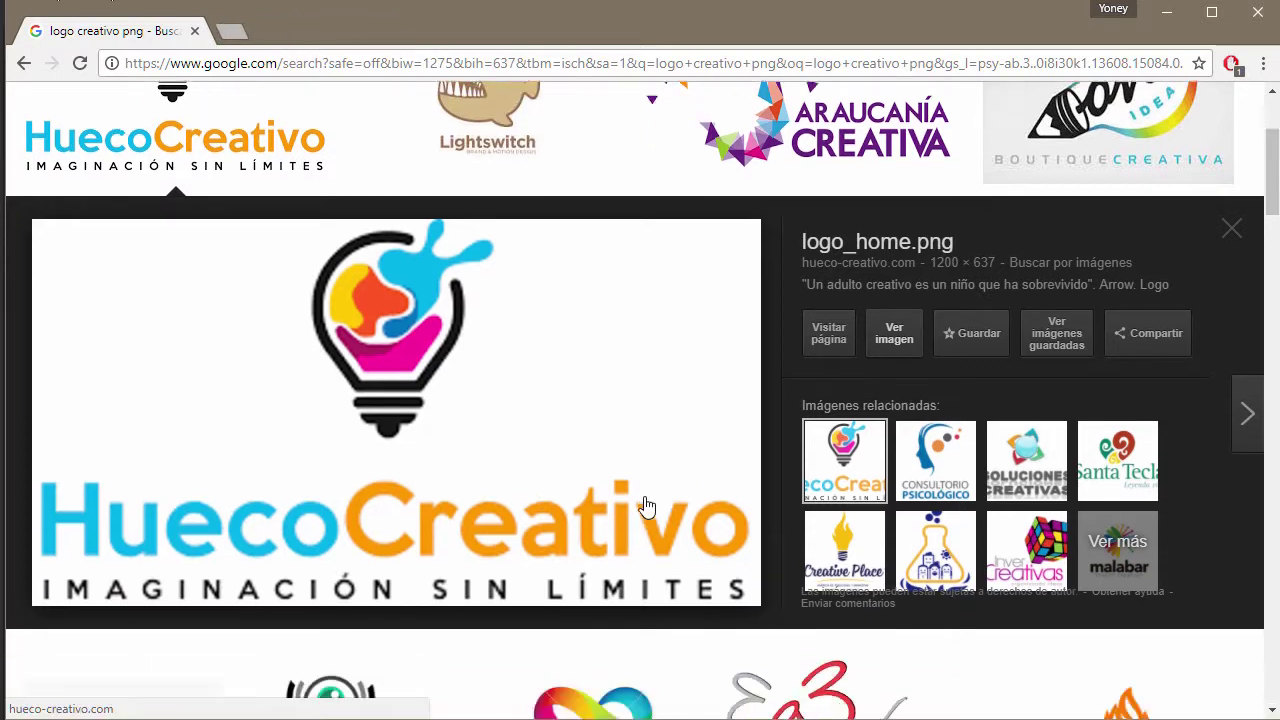
scroll(647, 507, down, 2)
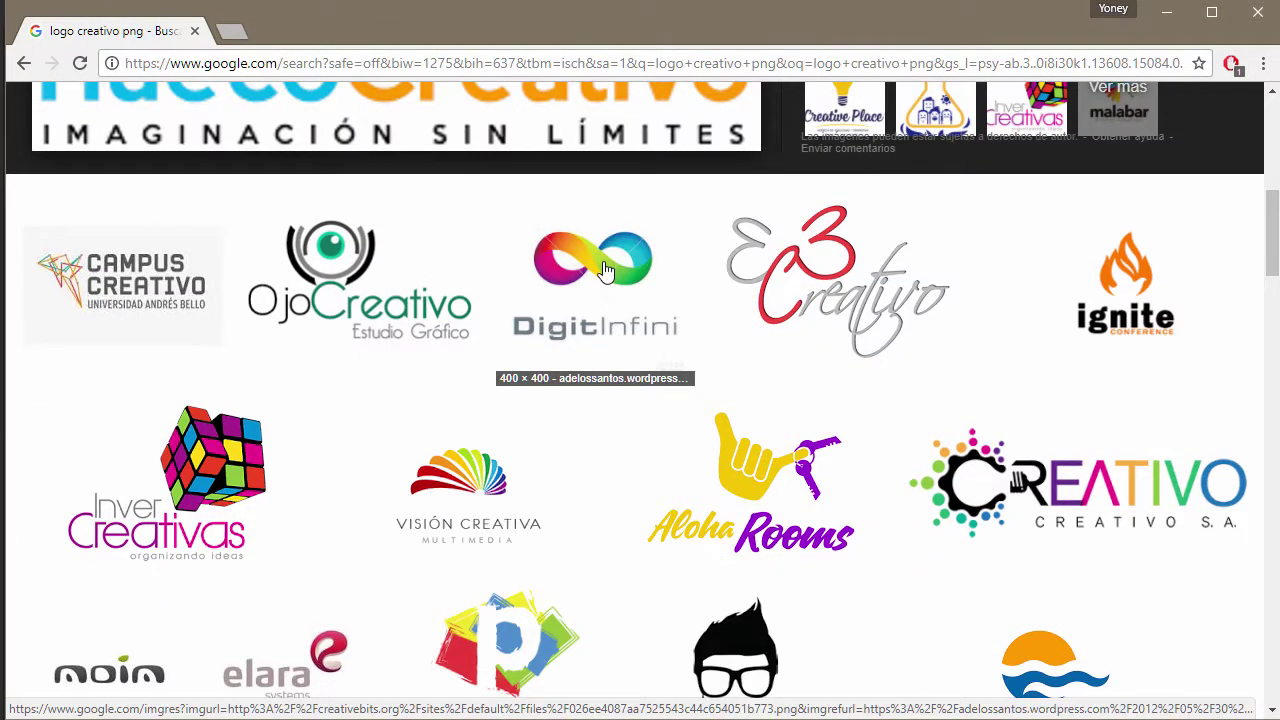
scroll(671, 414, down, 2)
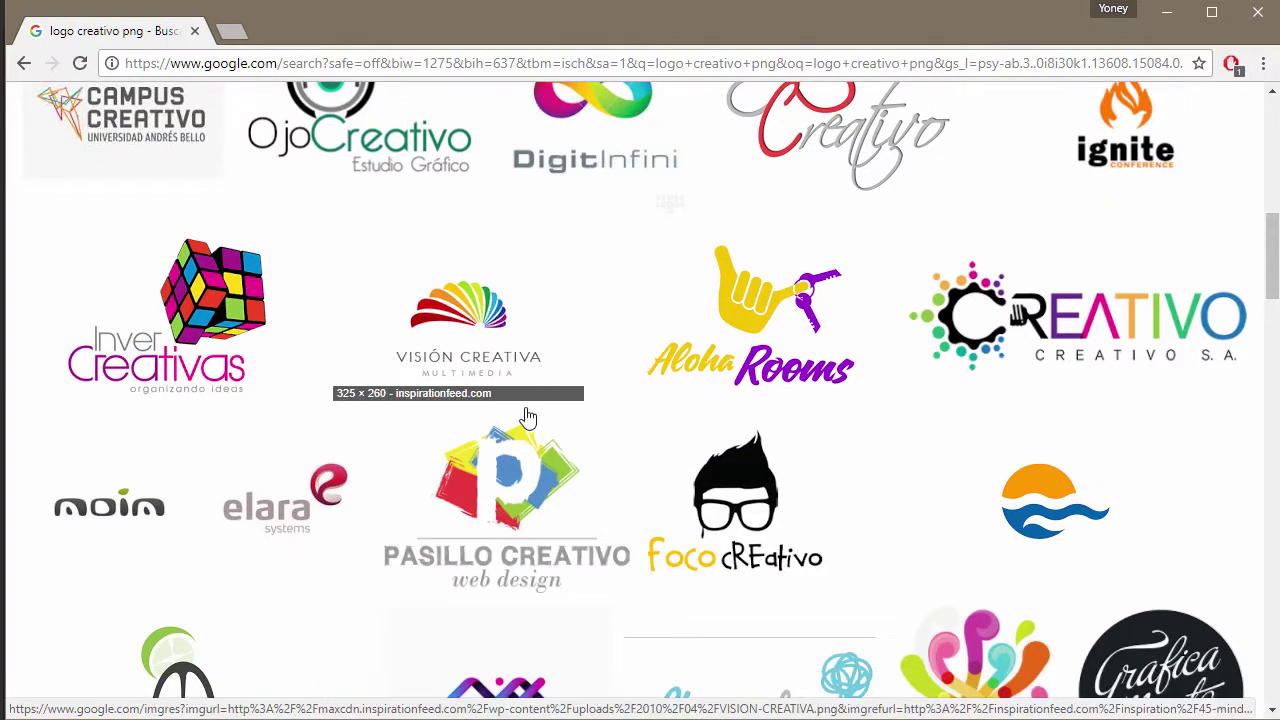
scroll(671, 498, down, 2)
scroll(671, 498, down, 2)
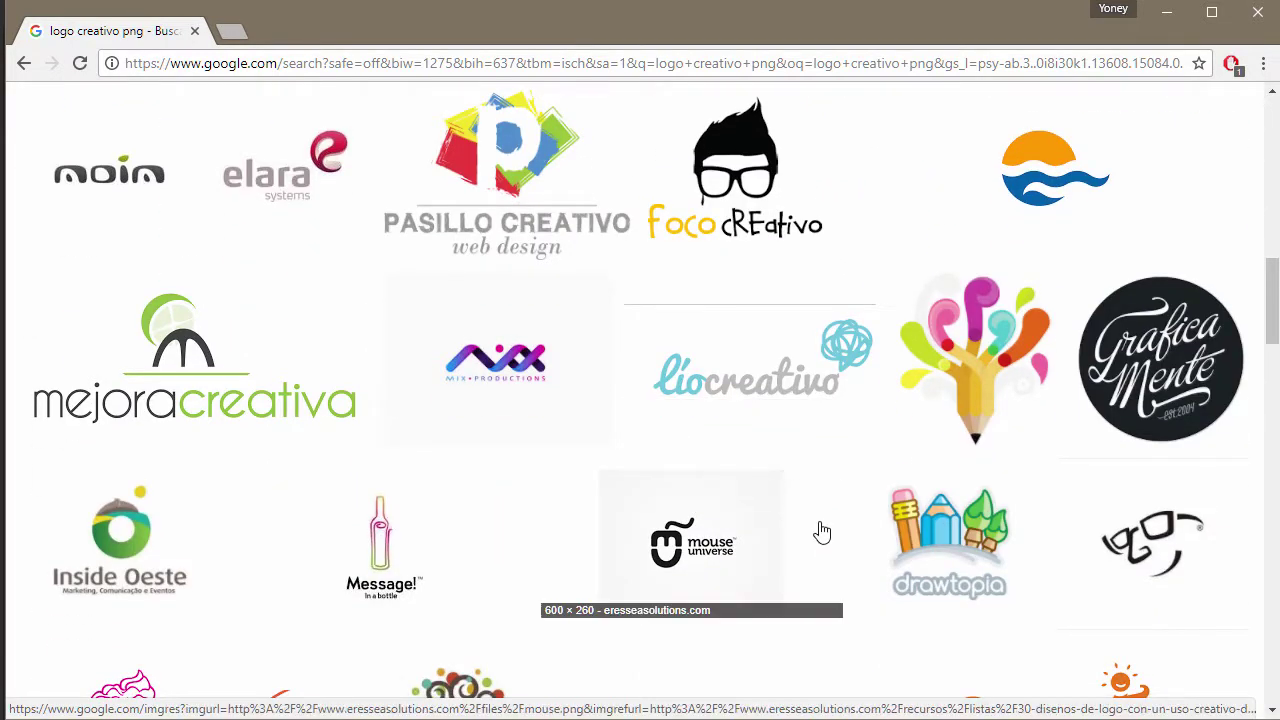
scroll(820, 530, down, 2)
scroll(820, 530, down, 2)
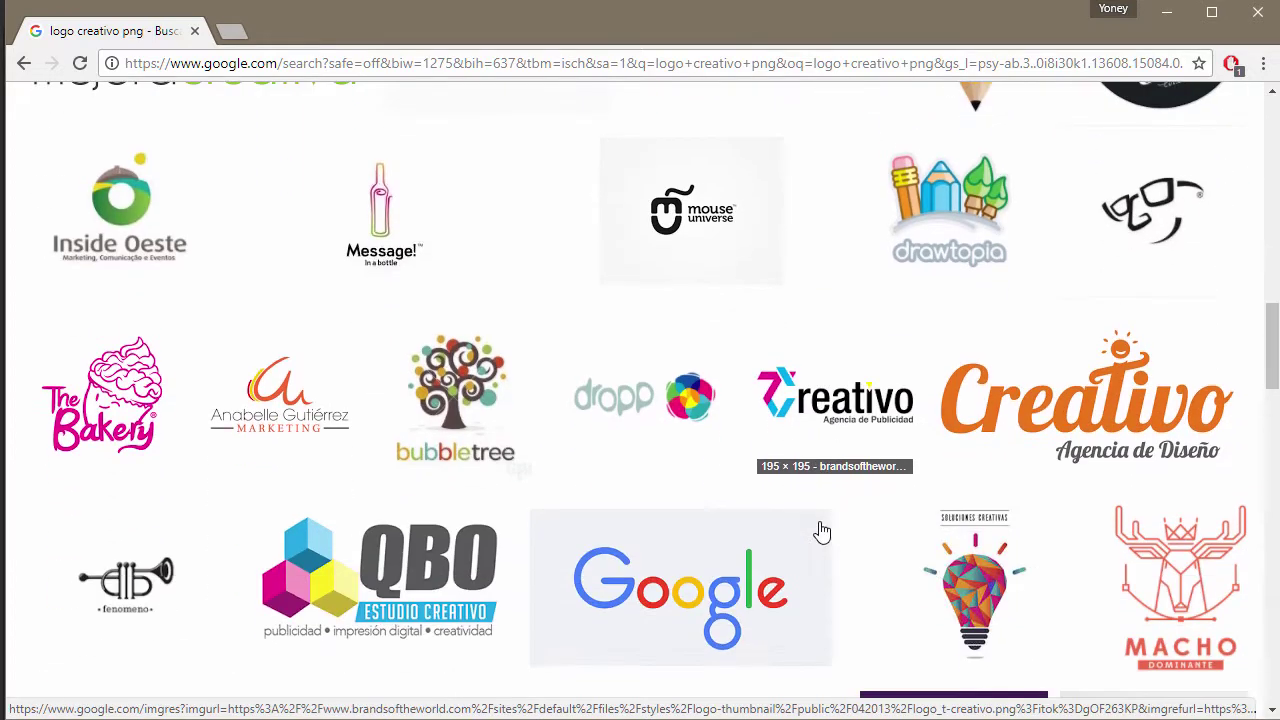
scroll(820, 530, down, 2)
scroll(820, 530, down, 2)
scroll(820, 530, down, 2)
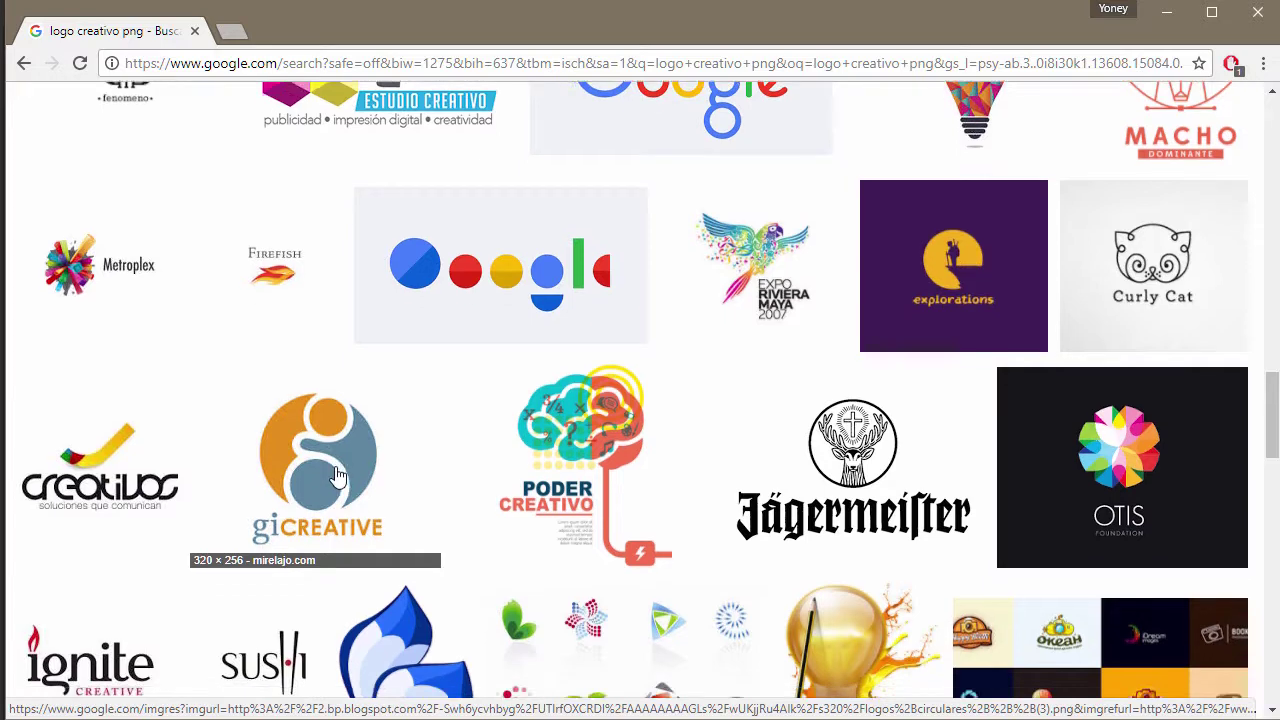
scroll(335, 475, down, 2)
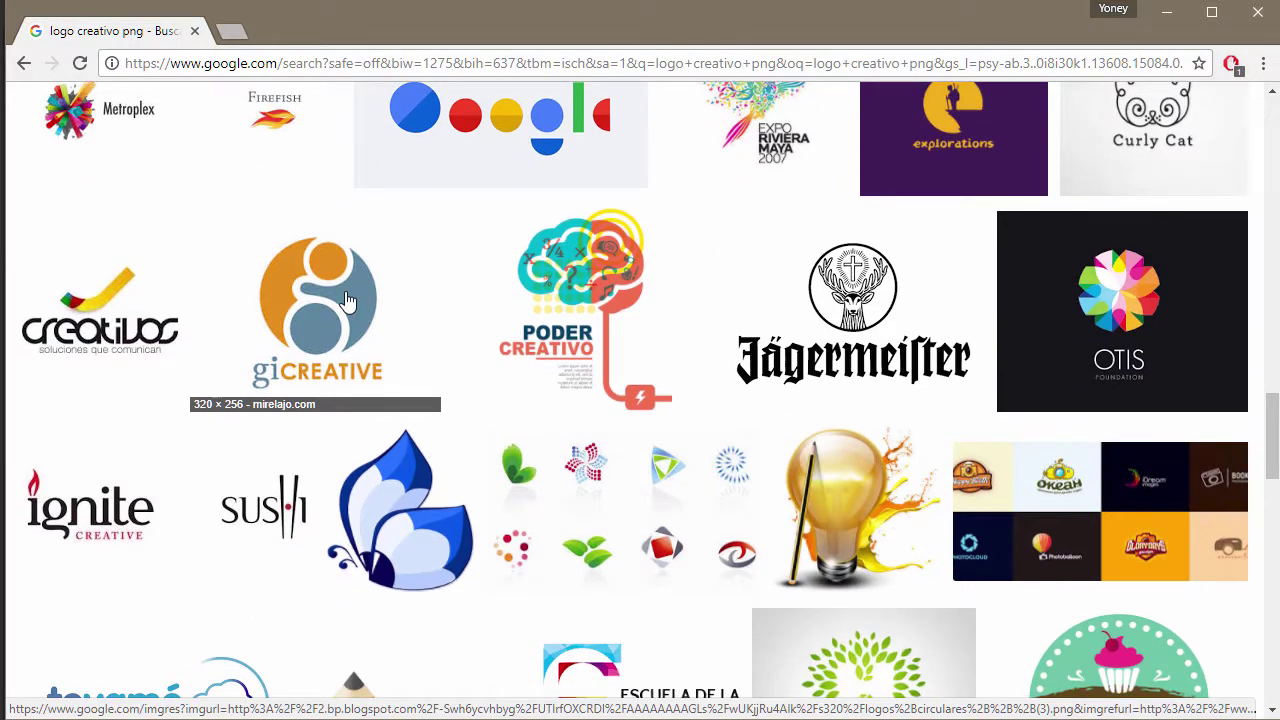
click(348, 300)
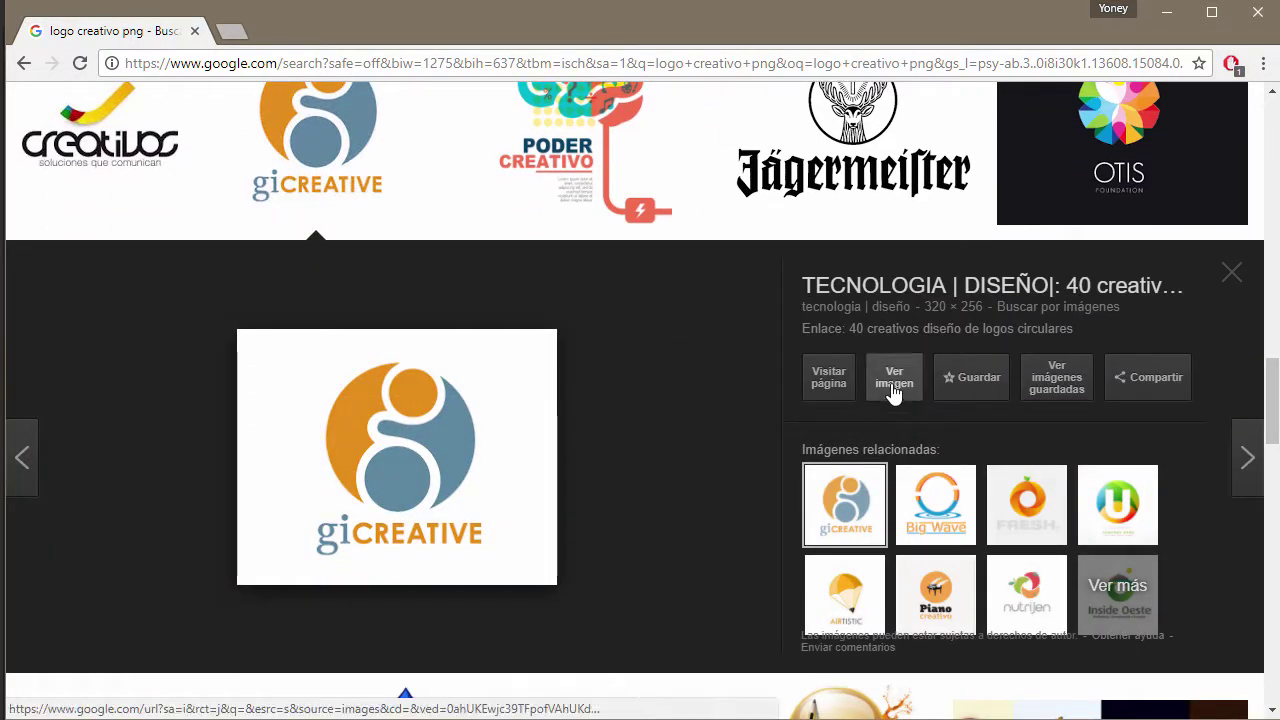
click(894, 382)
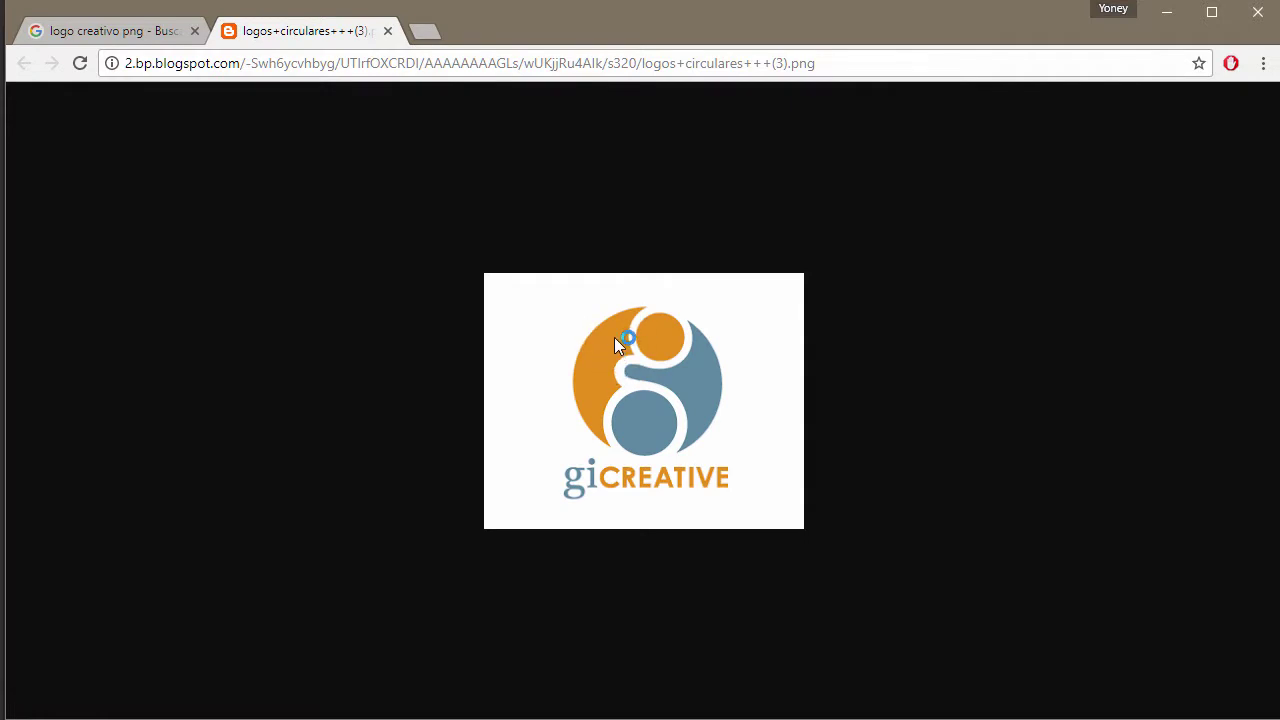
right_click(614, 337)
click(686, 399)
Paste the giCreative logo into the Illustrator document and move it toward the top-left.
click(1170, 18)
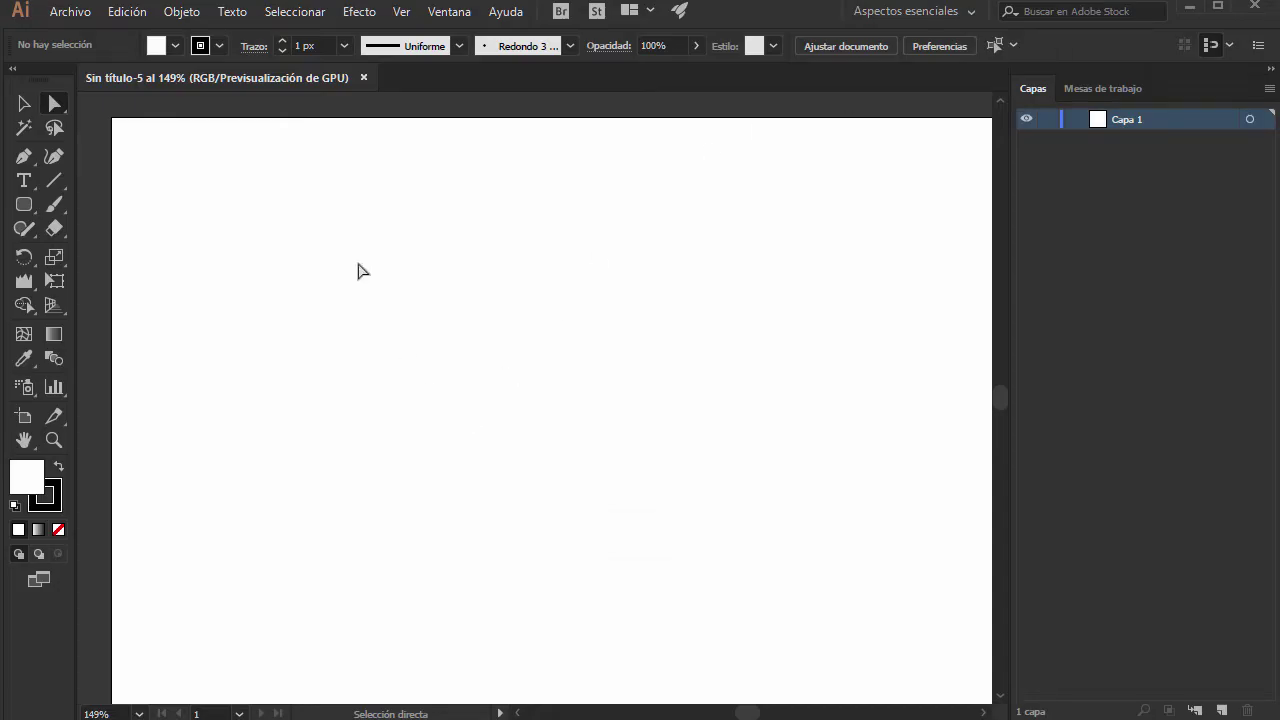
key(ctrl+v)
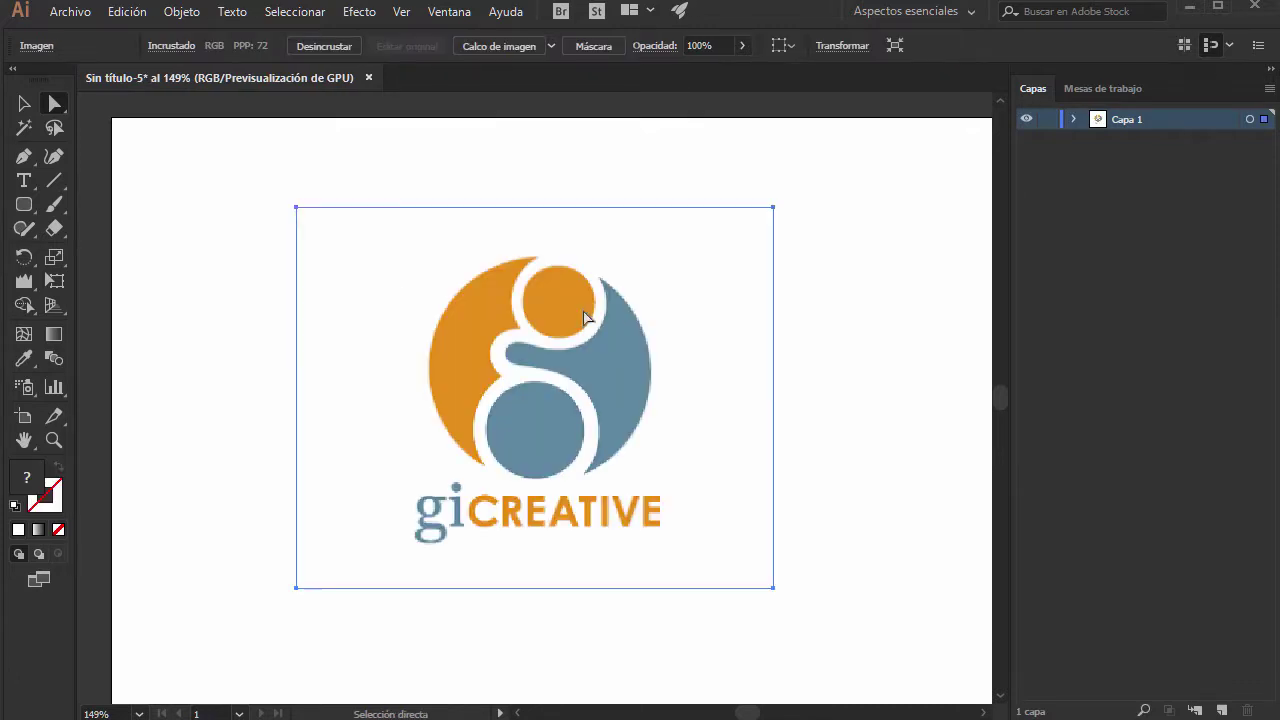
click(857, 386)
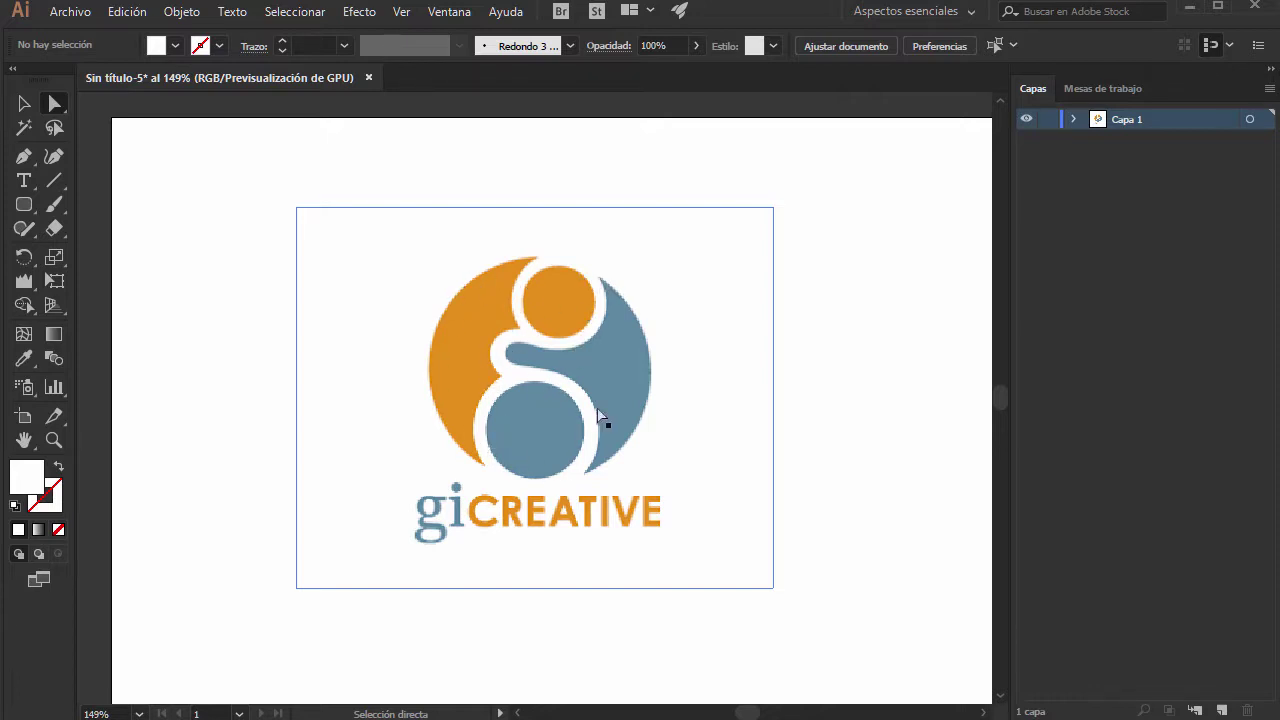
drag(606, 351, 427, 274)
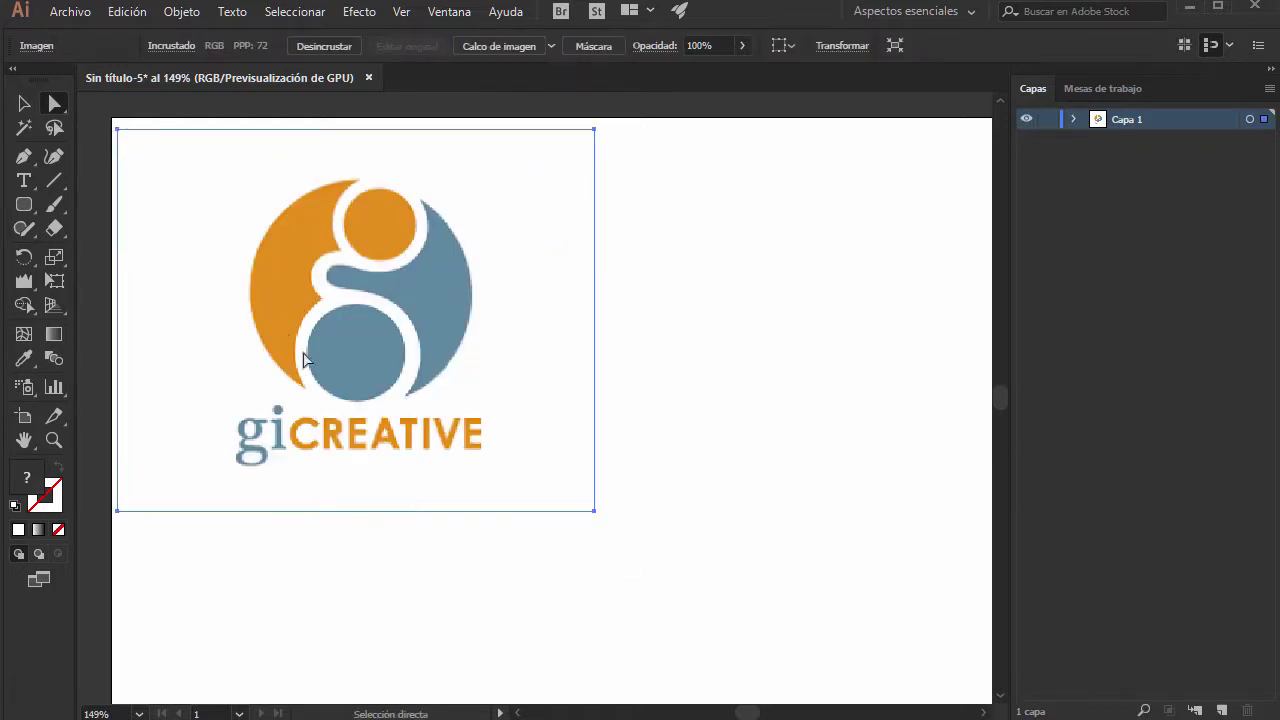
click(712, 305)
click(395, 382)
click(449, 12)
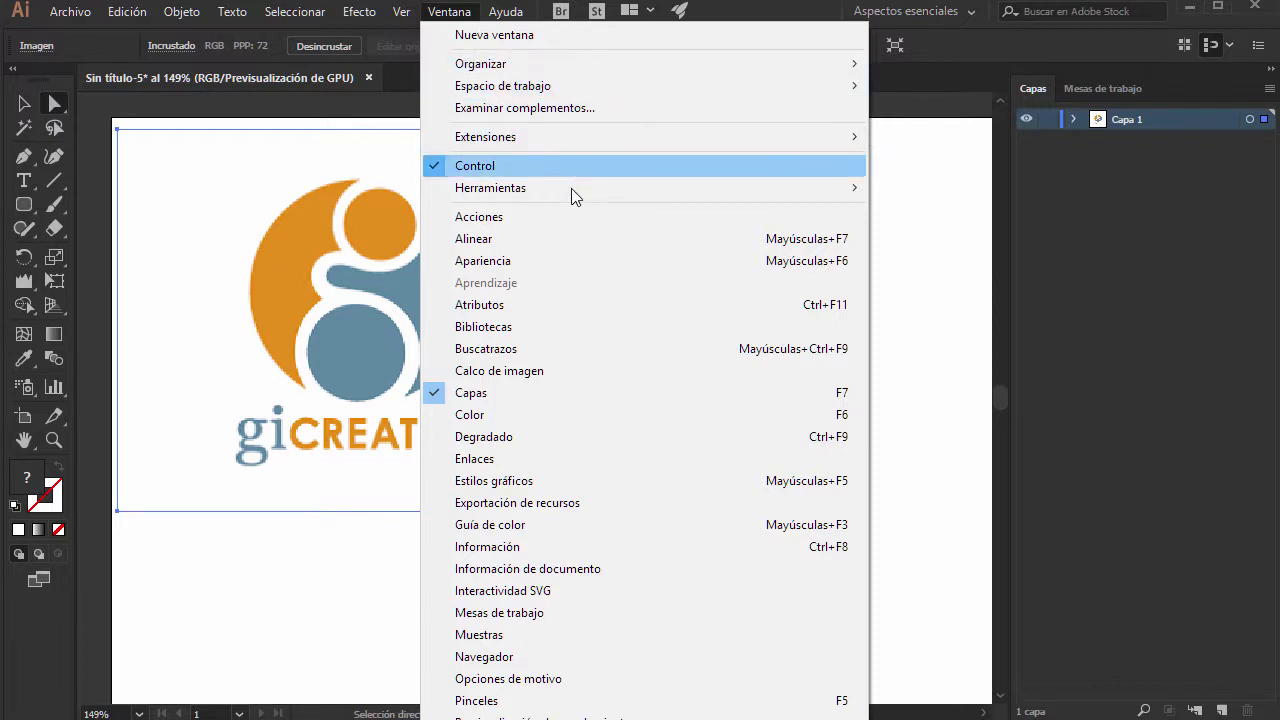
Open the Calco de imagen panel and trace the logo with the Color automático preset.
click(537, 373)
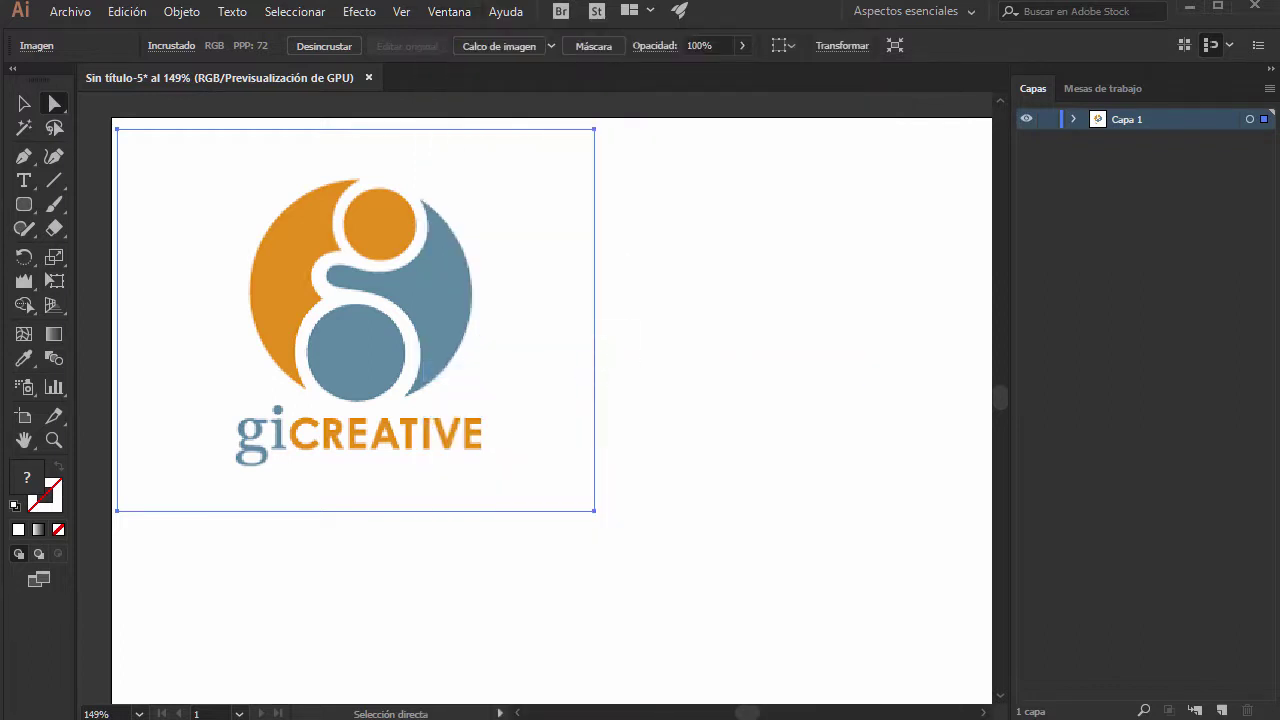
drag(829, 55, 815, 114)
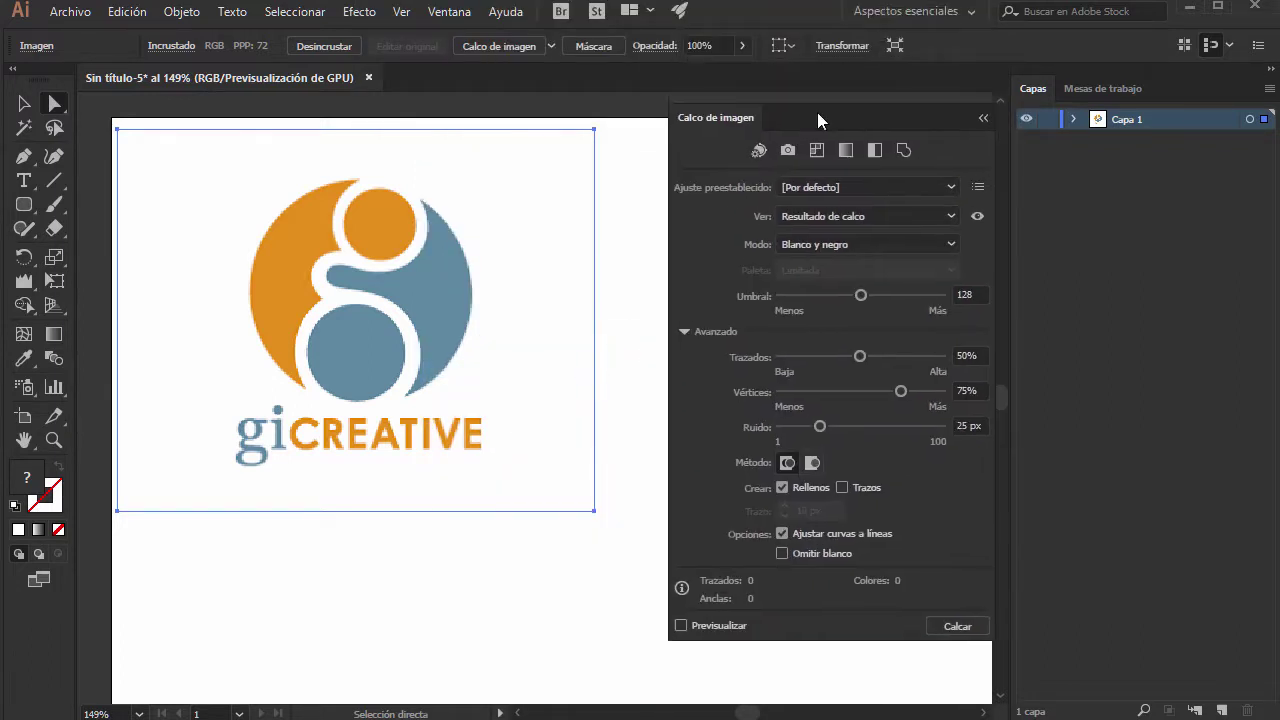
click(1274, 68)
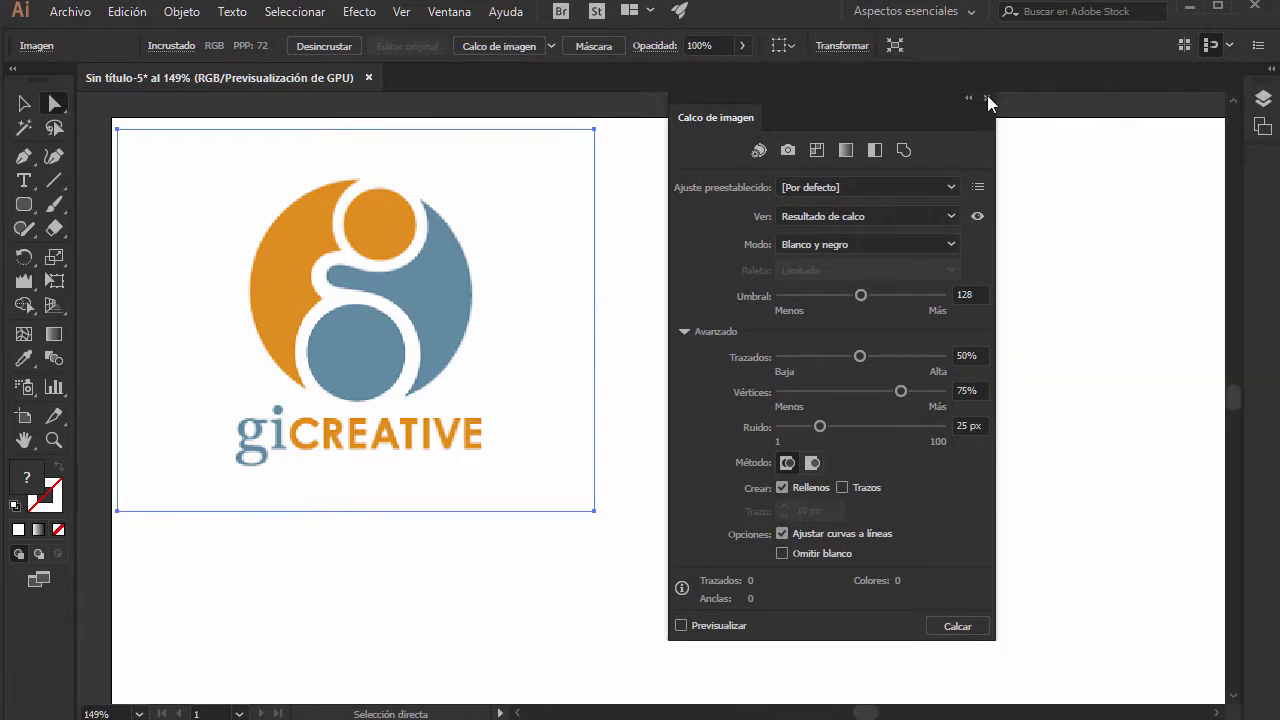
drag(892, 110, 1039, 137)
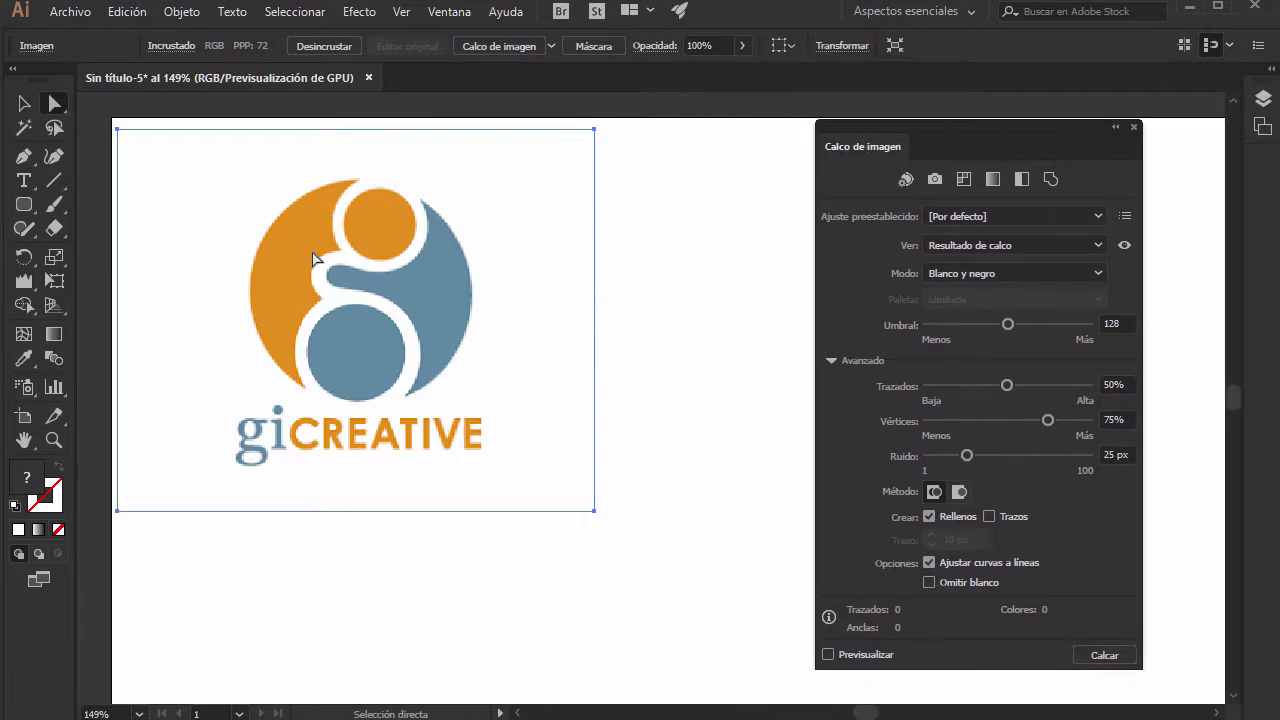
click(903, 182)
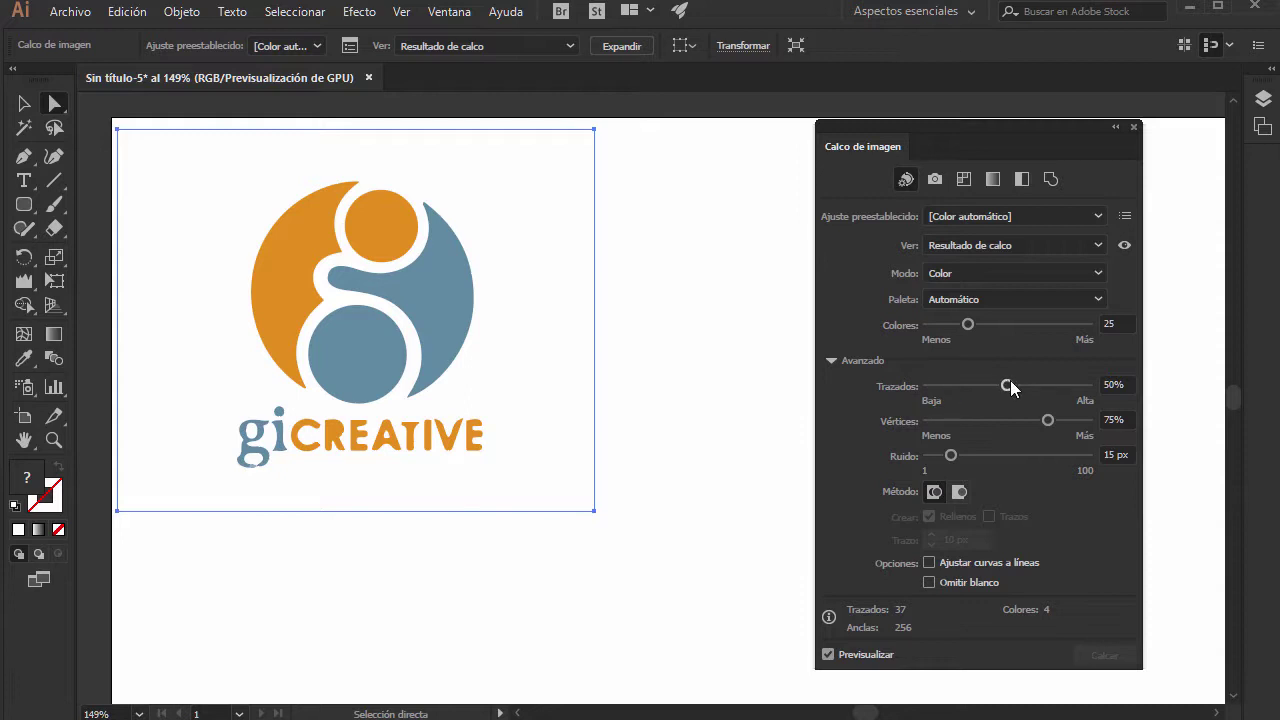
Adjust the trace sliders to Paths 18%, Corners 0% and Noise 31 px, giving 34 paths.
drag(1008, 385, 901, 386)
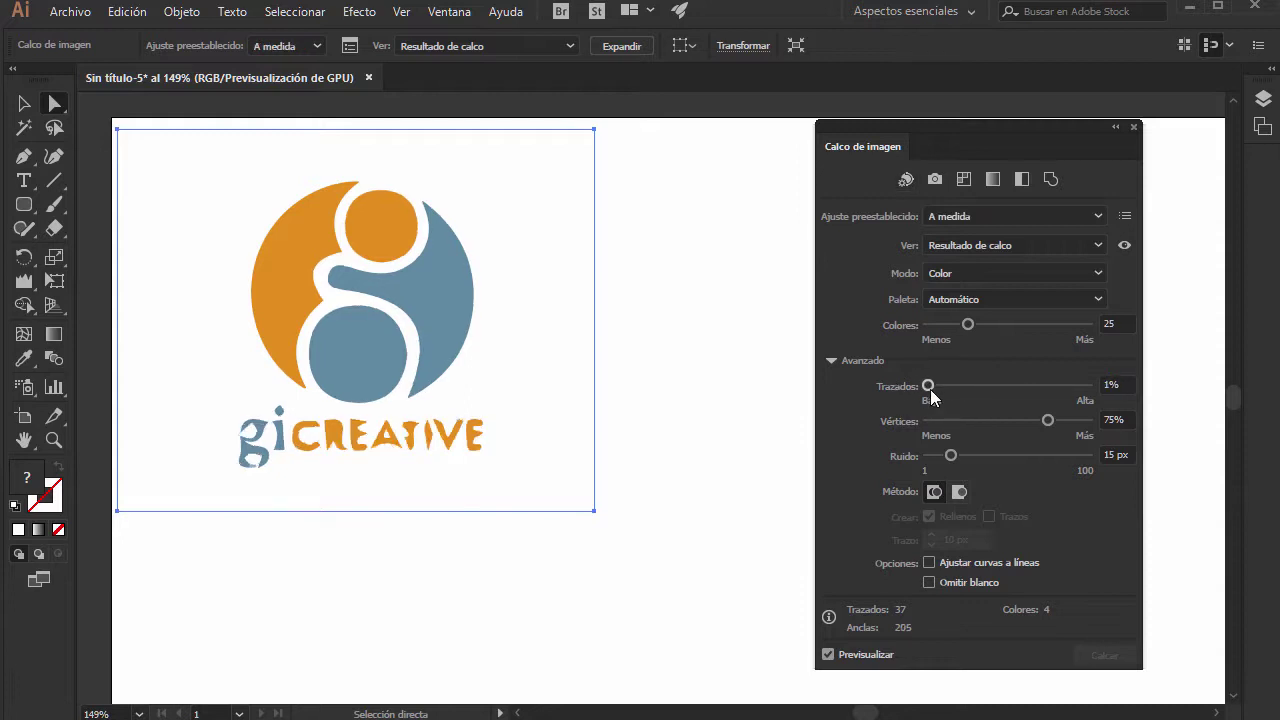
drag(930, 392, 955, 390)
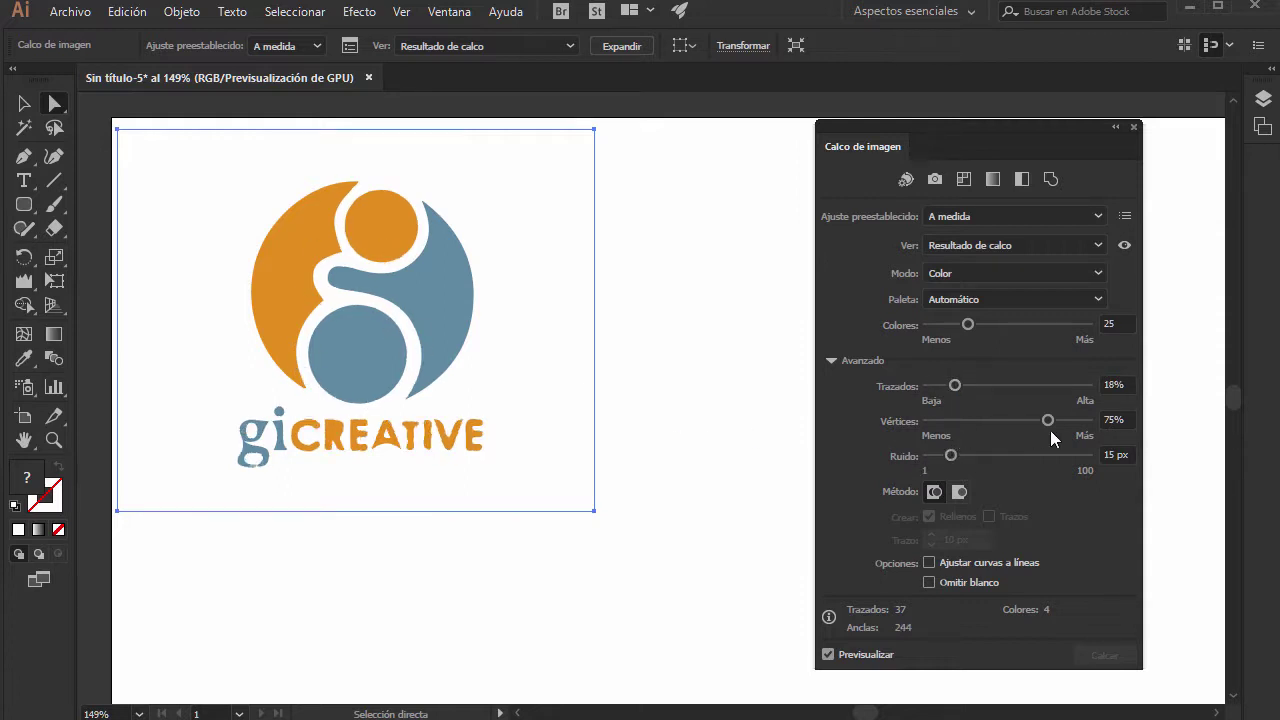
drag(1049, 419, 909, 429)
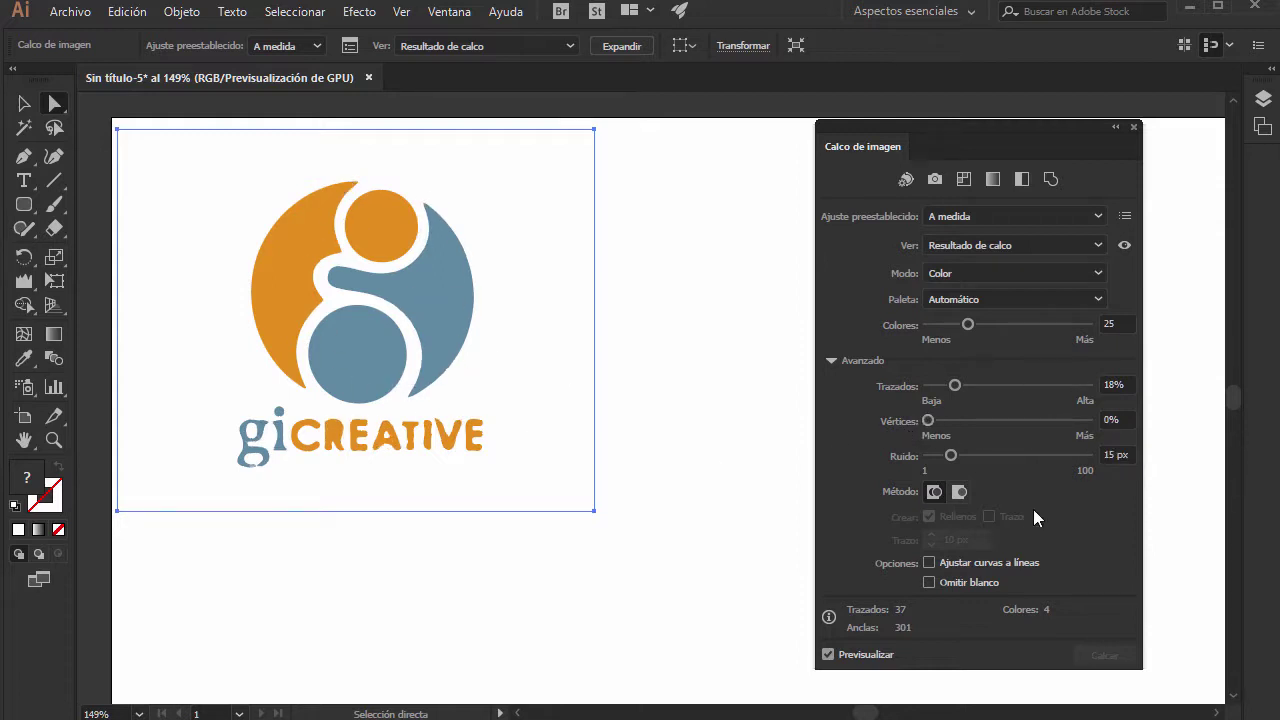
drag(951, 455, 890, 455)
drag(932, 452, 981, 454)
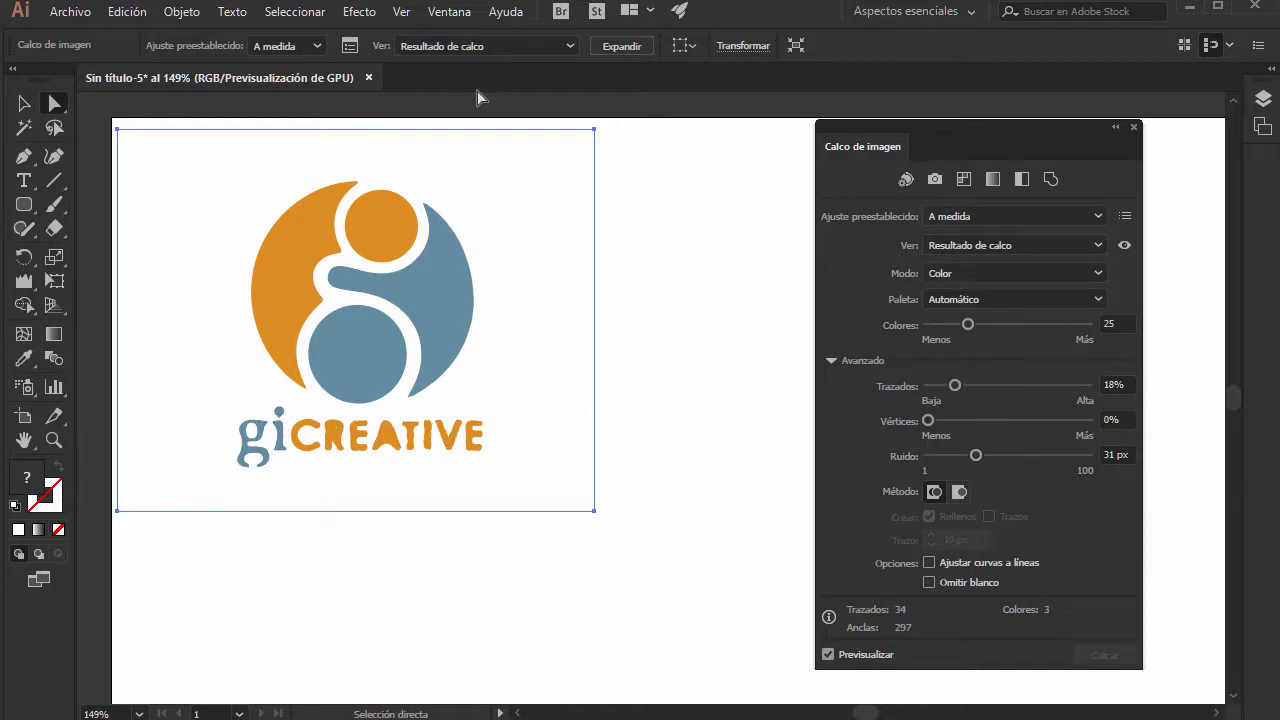
Expand the trace and delete the giCREATIVE lettering plus the leftover blue fragment.
click(632, 45)
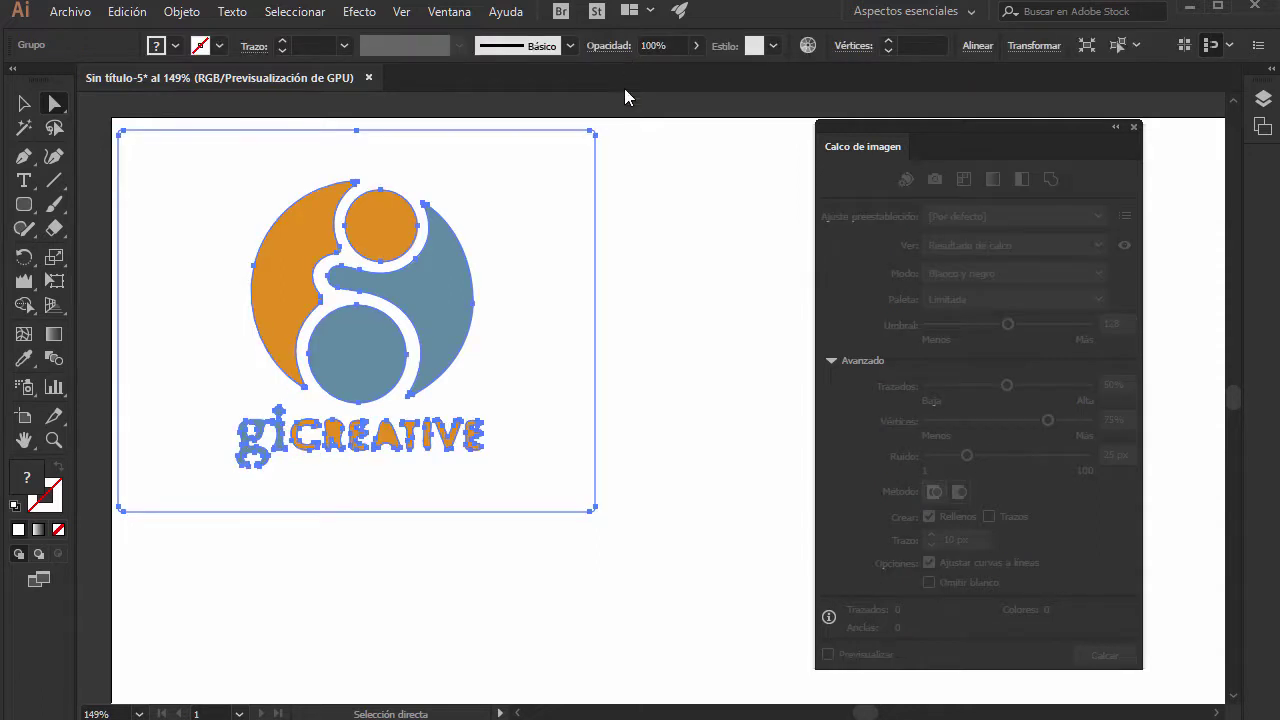
click(712, 296)
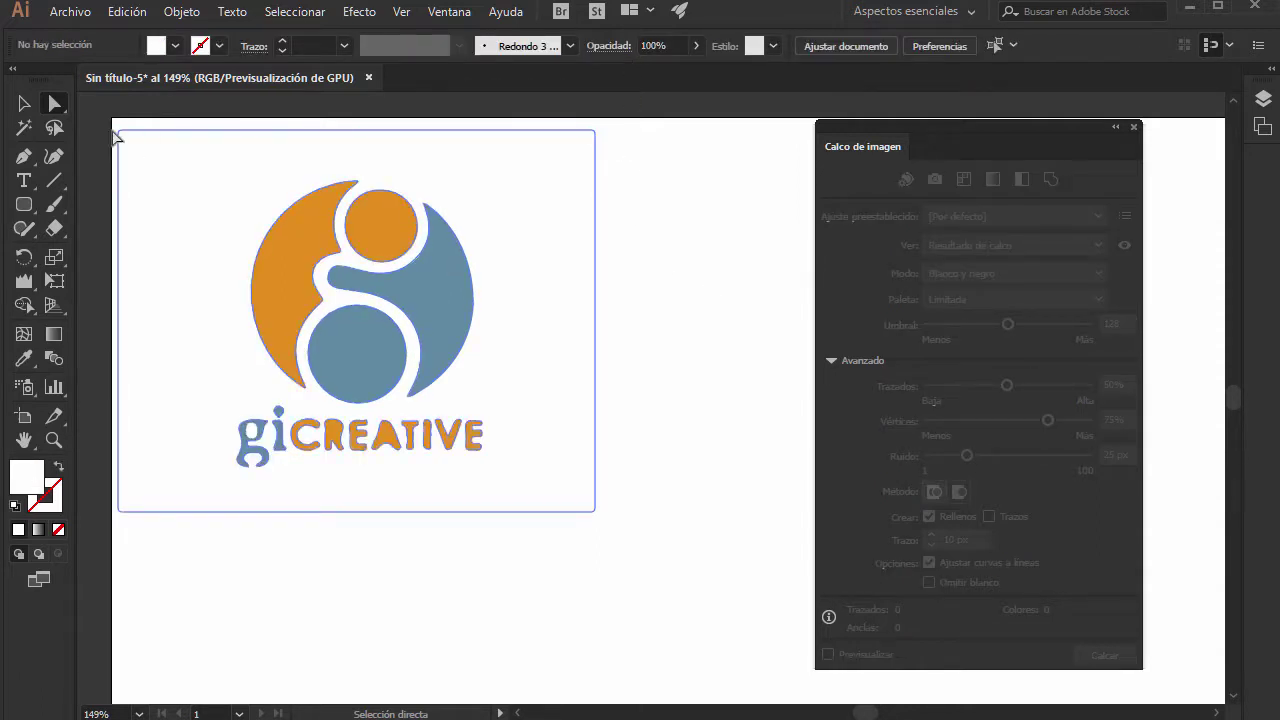
click(524, 245)
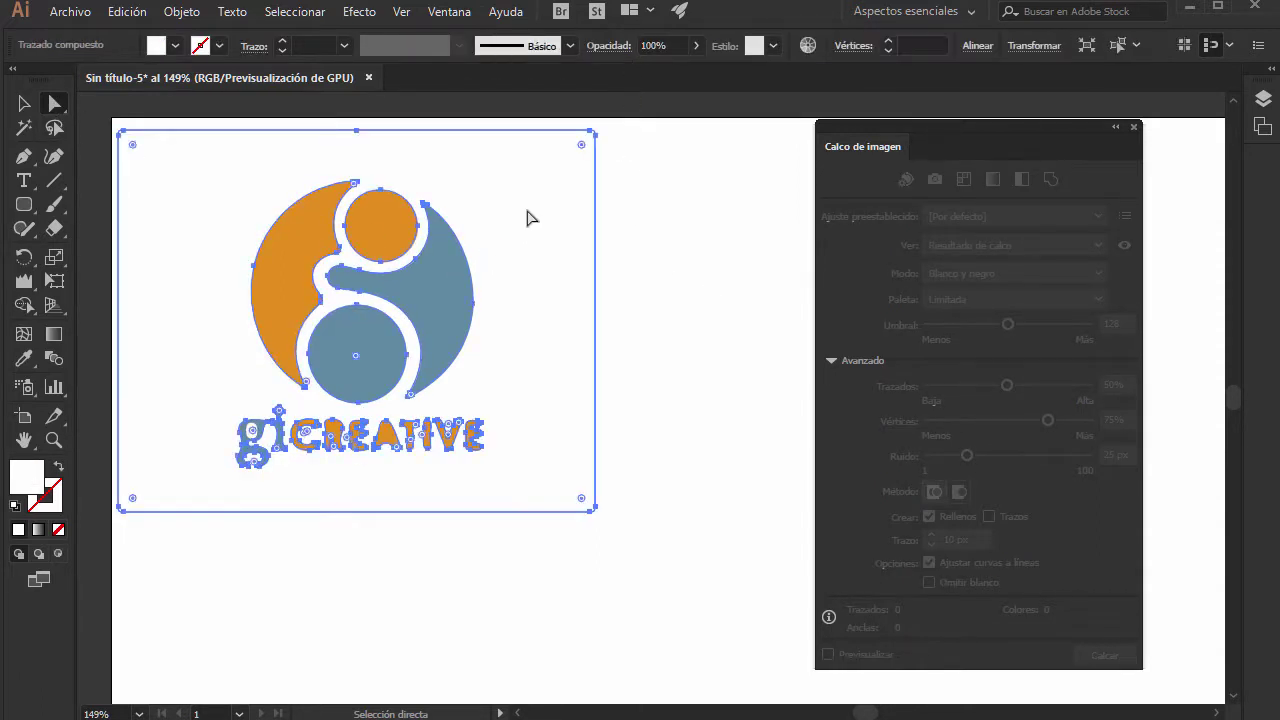
click(583, 171)
mouse_move(529, 517)
mouse_down()
mouse_move(187, 420)
mouse_move(196, 414)
mouse_up()
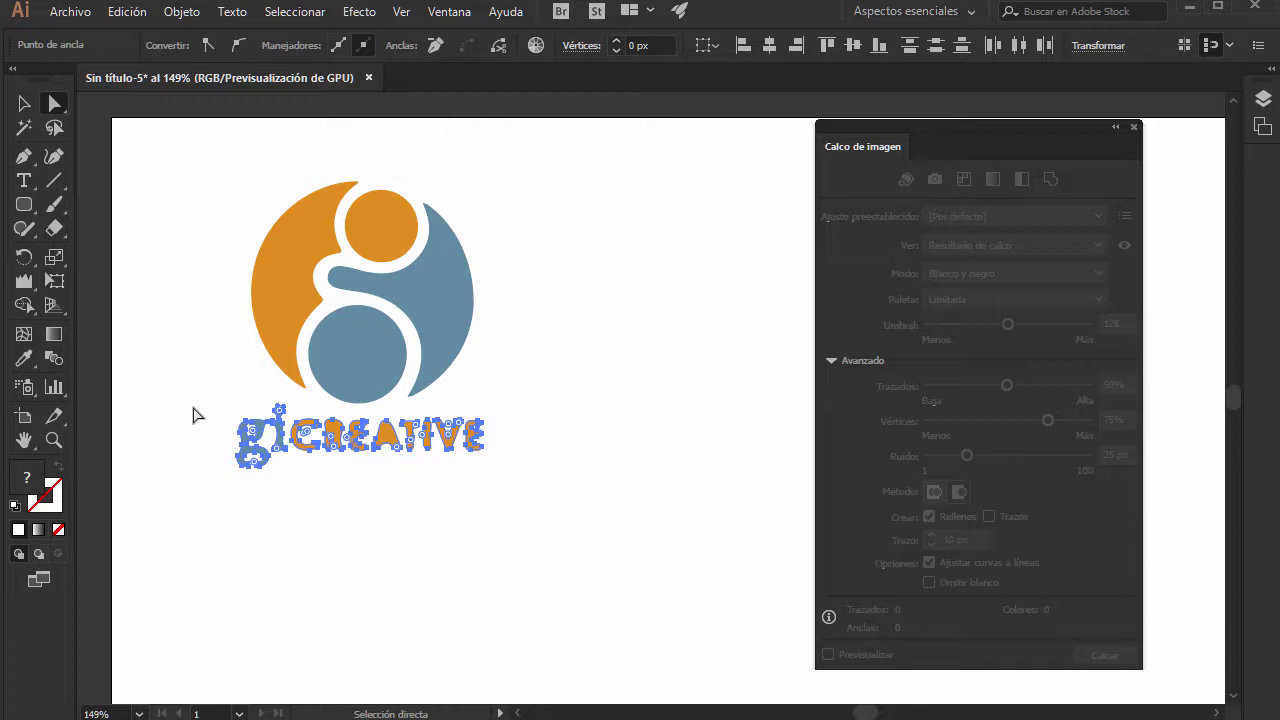
key(Delete)
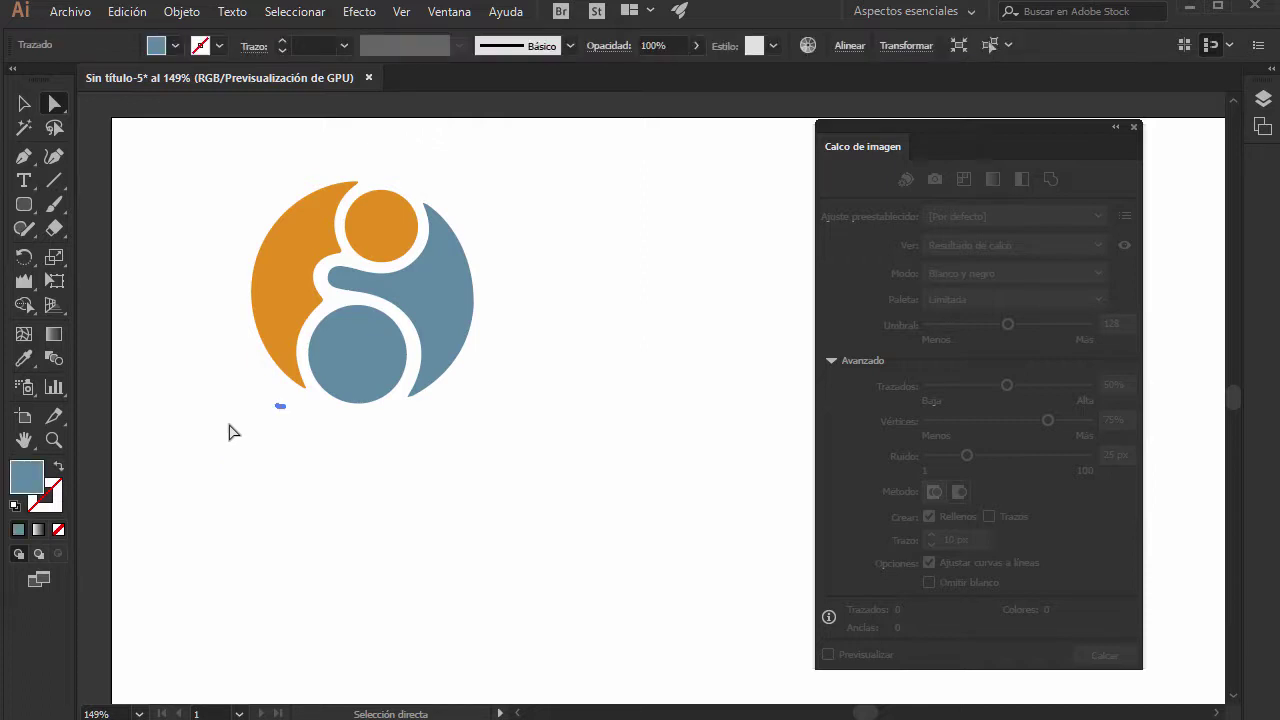
key(Delete)
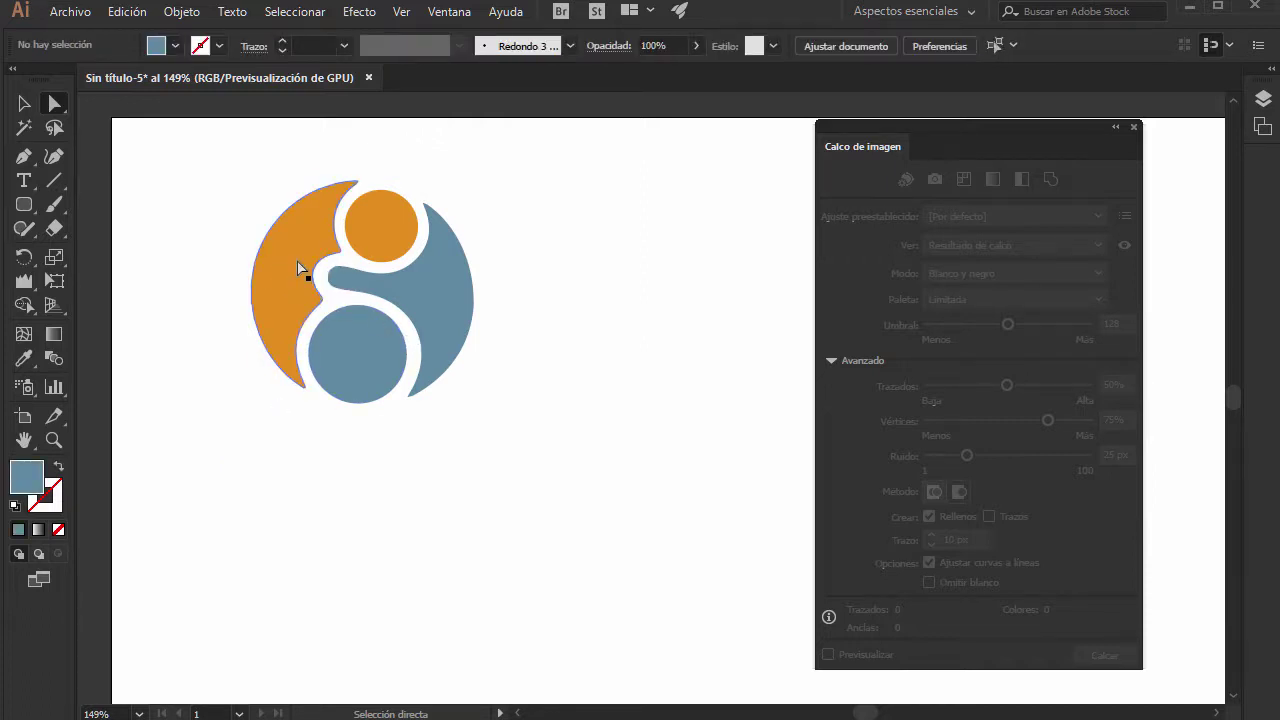
Check the orange and blue halves of the symbol and collapse the Image Trace panel.
click(298, 267)
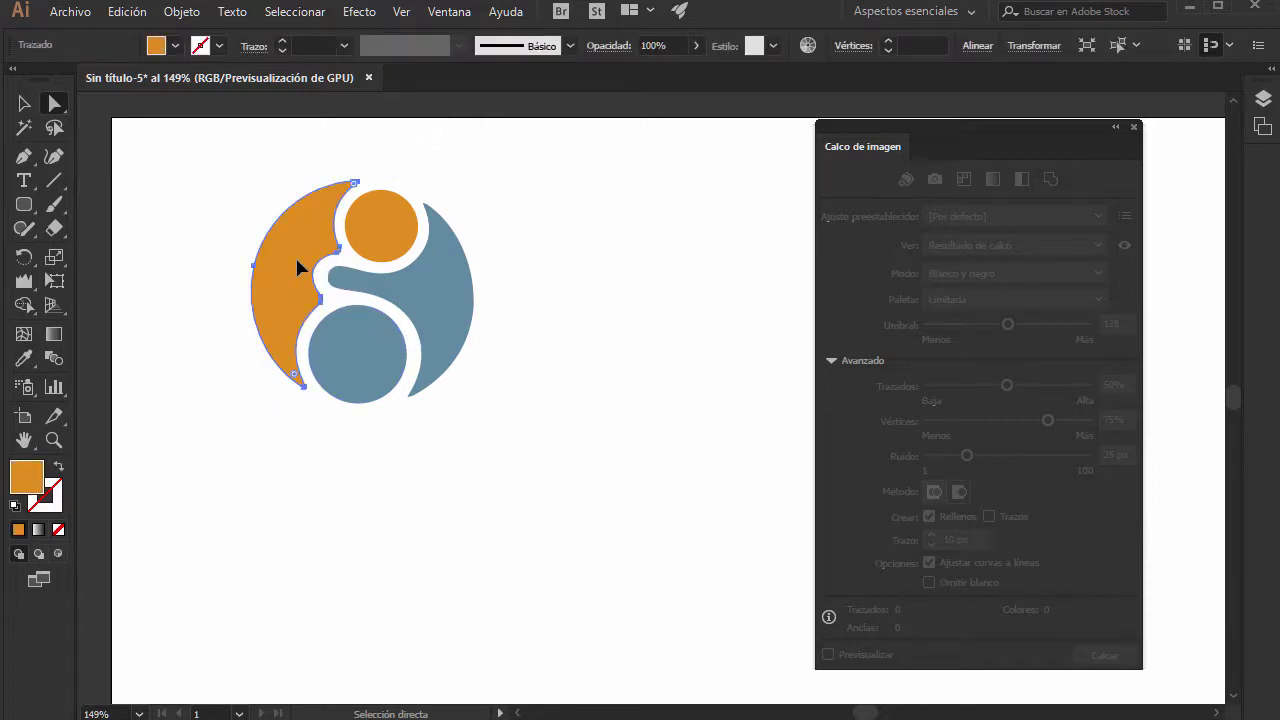
click(524, 470)
drag(300, 306, 334, 384)
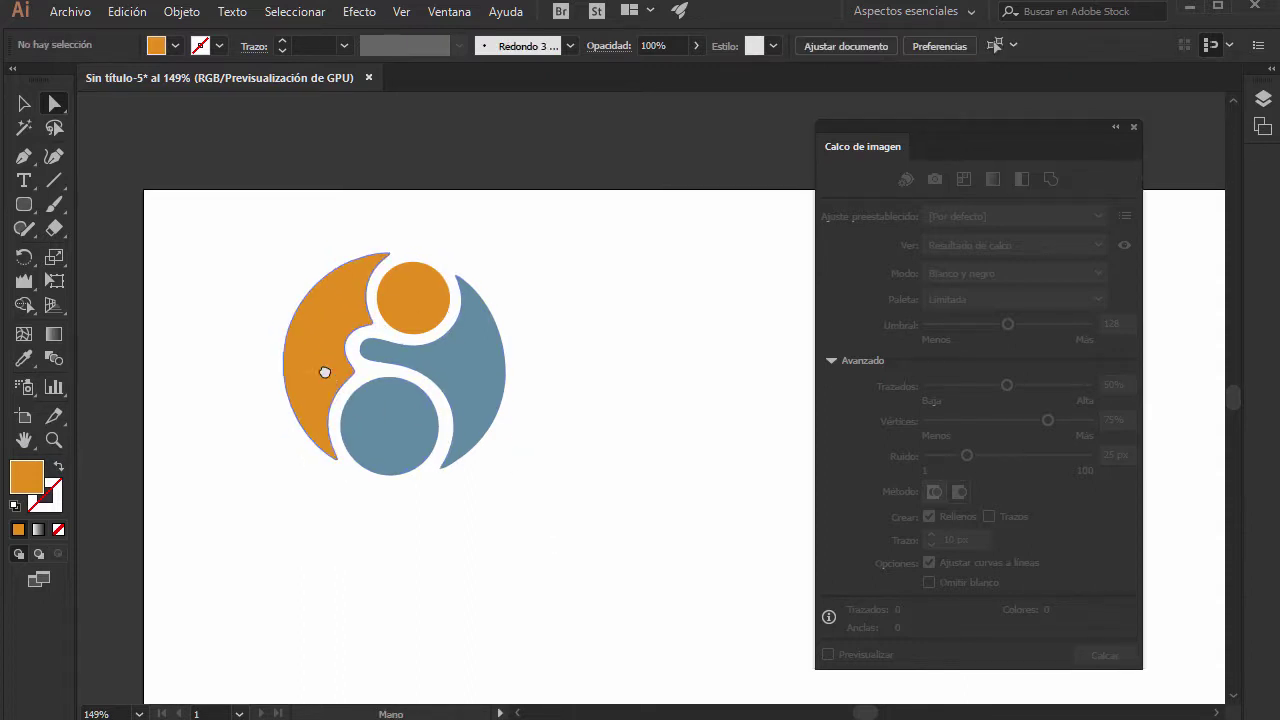
click(439, 365)
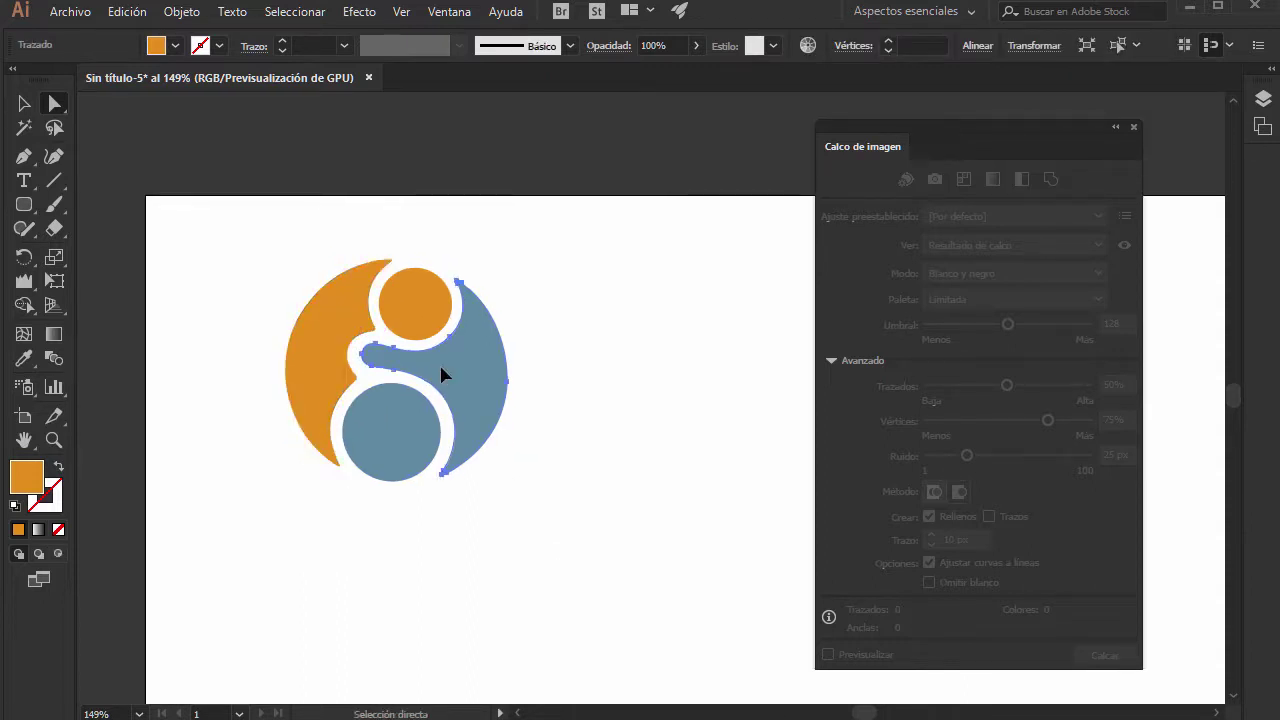
click(1117, 128)
click(623, 360)
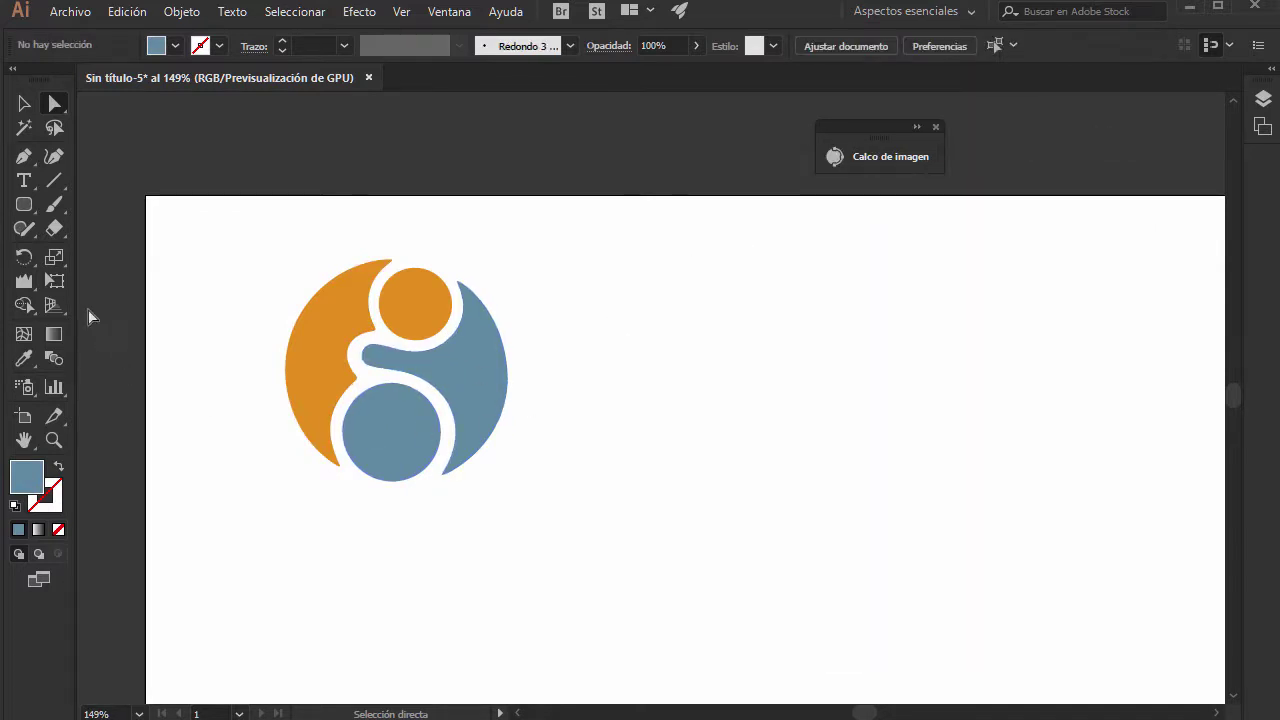
click(24, 181)
Type 'Mi Logo' below the symbol and set it to 48 px Nexa Light.
click(230, 514)
text(Mi Logo)
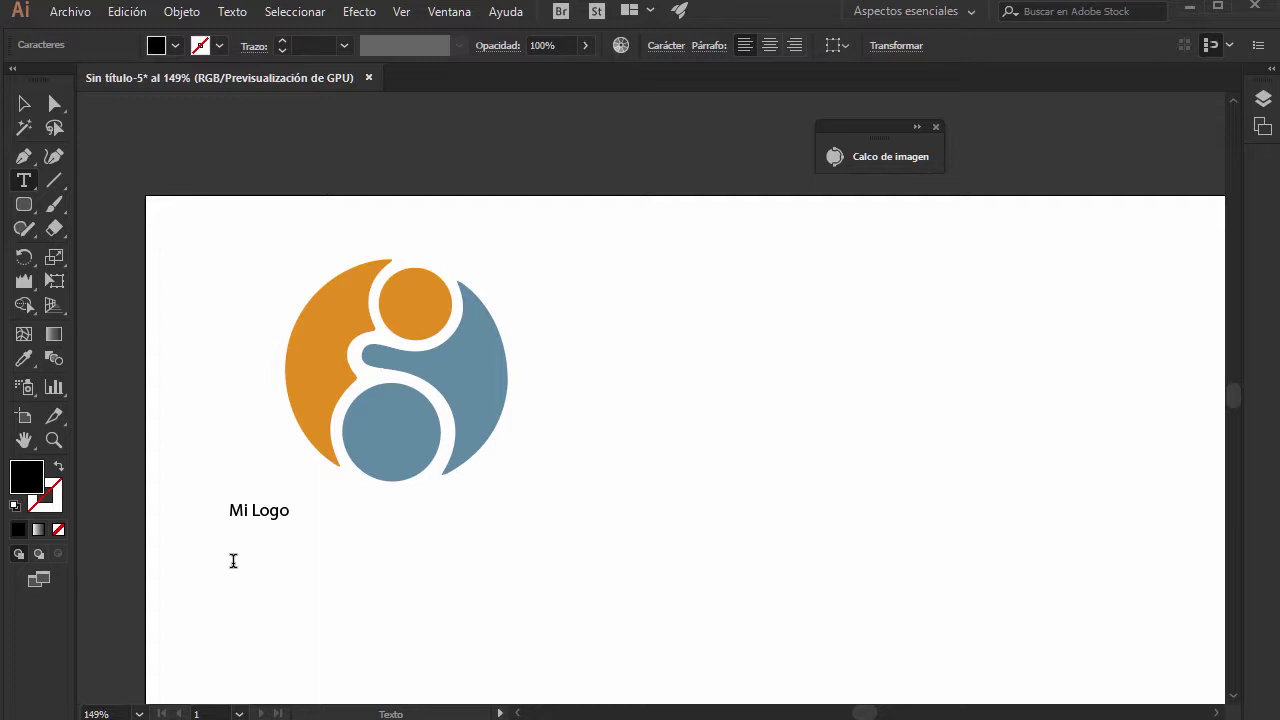
key(ctrl+a)
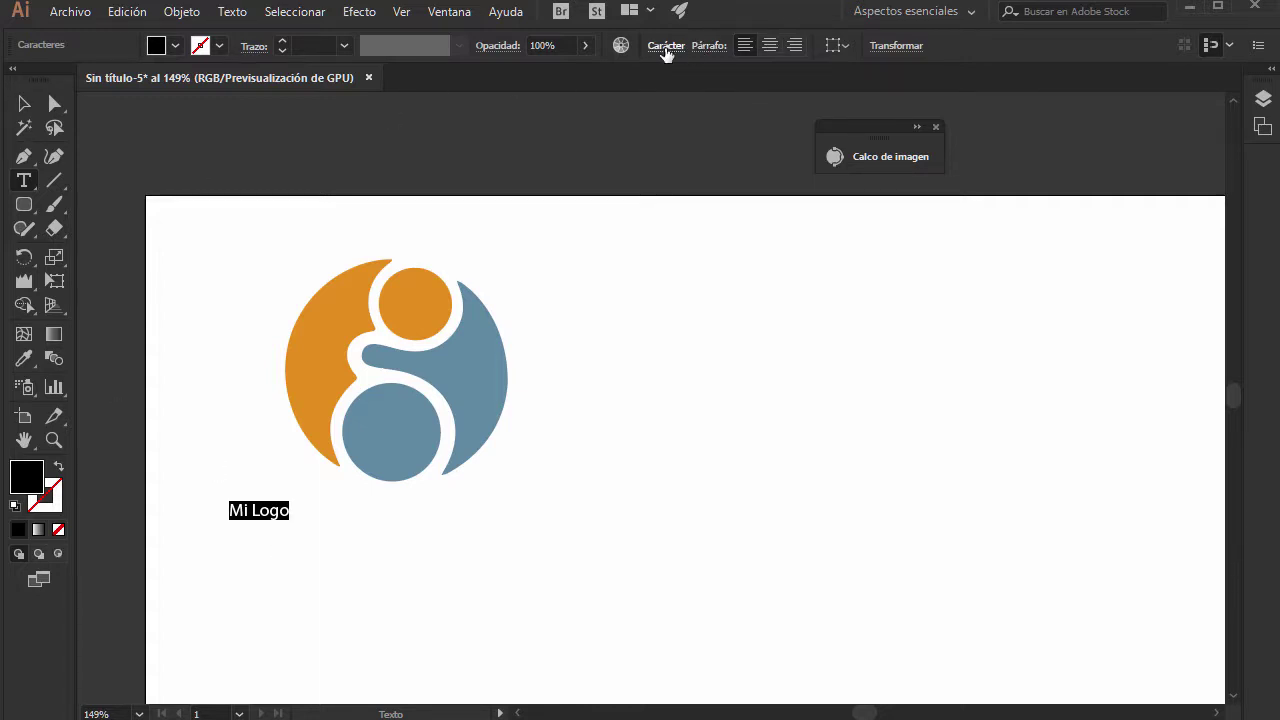
click(666, 46)
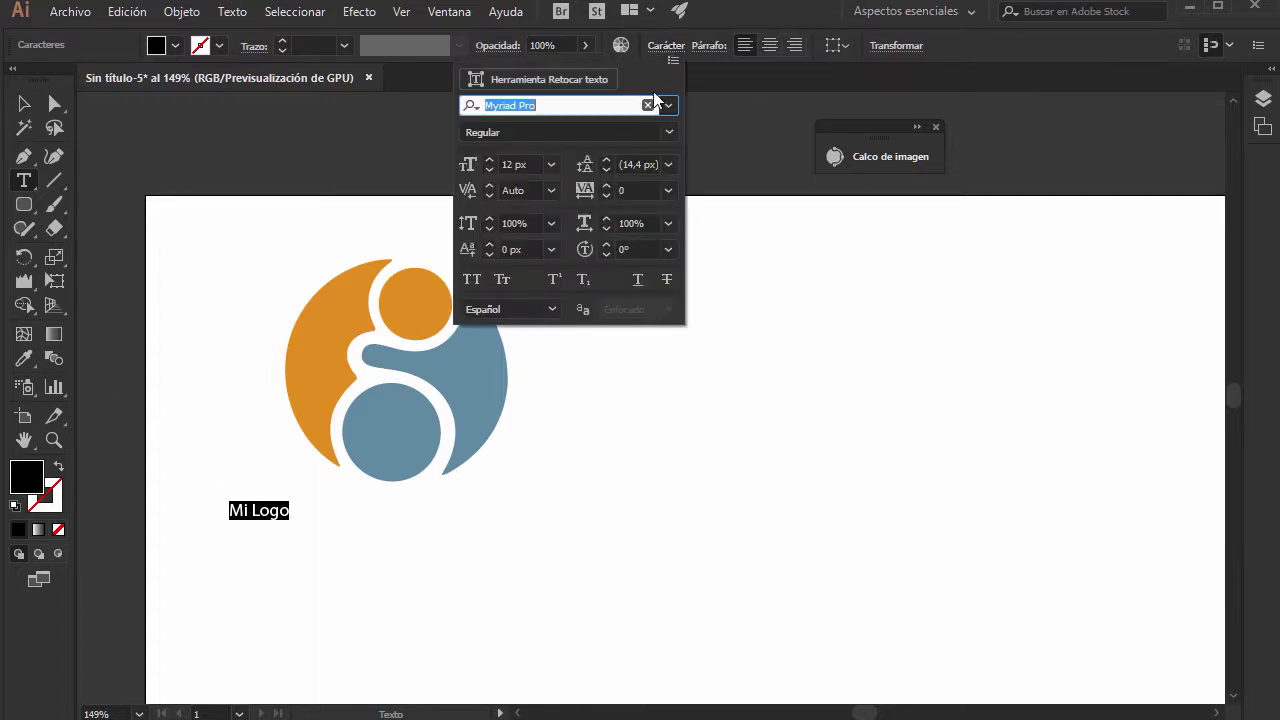
click(551, 165)
click(590, 477)
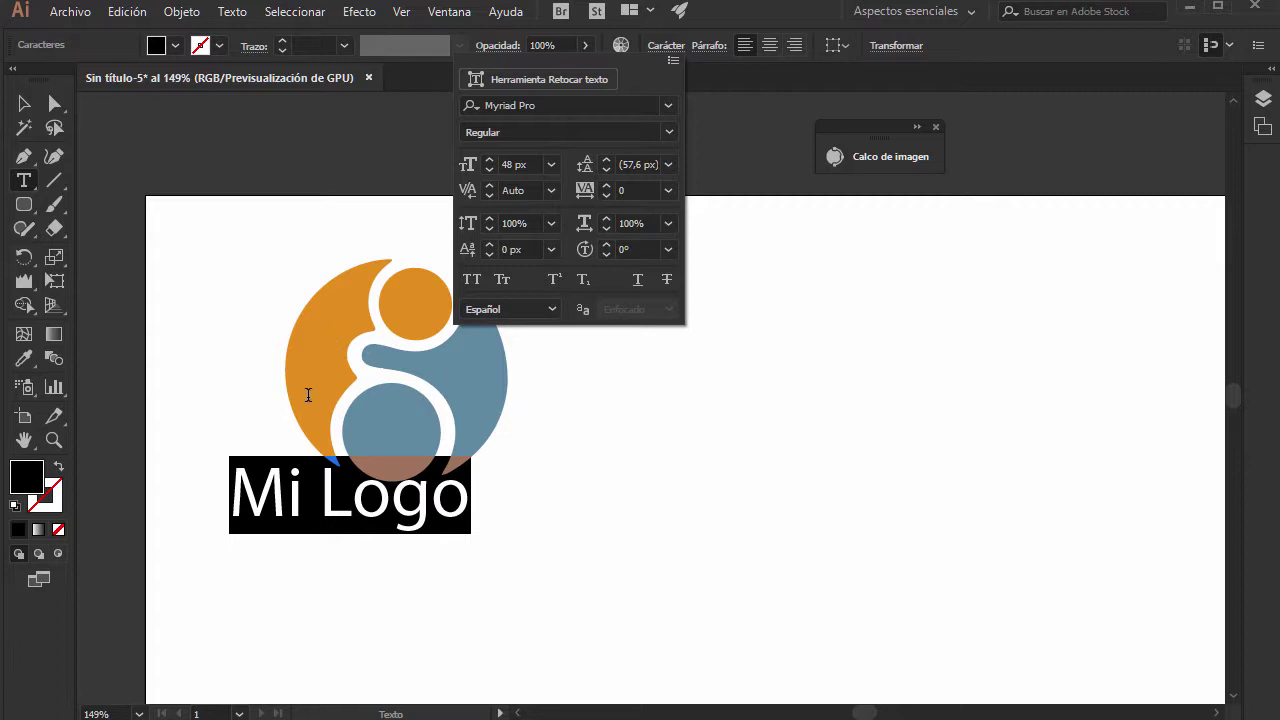
click(669, 106)
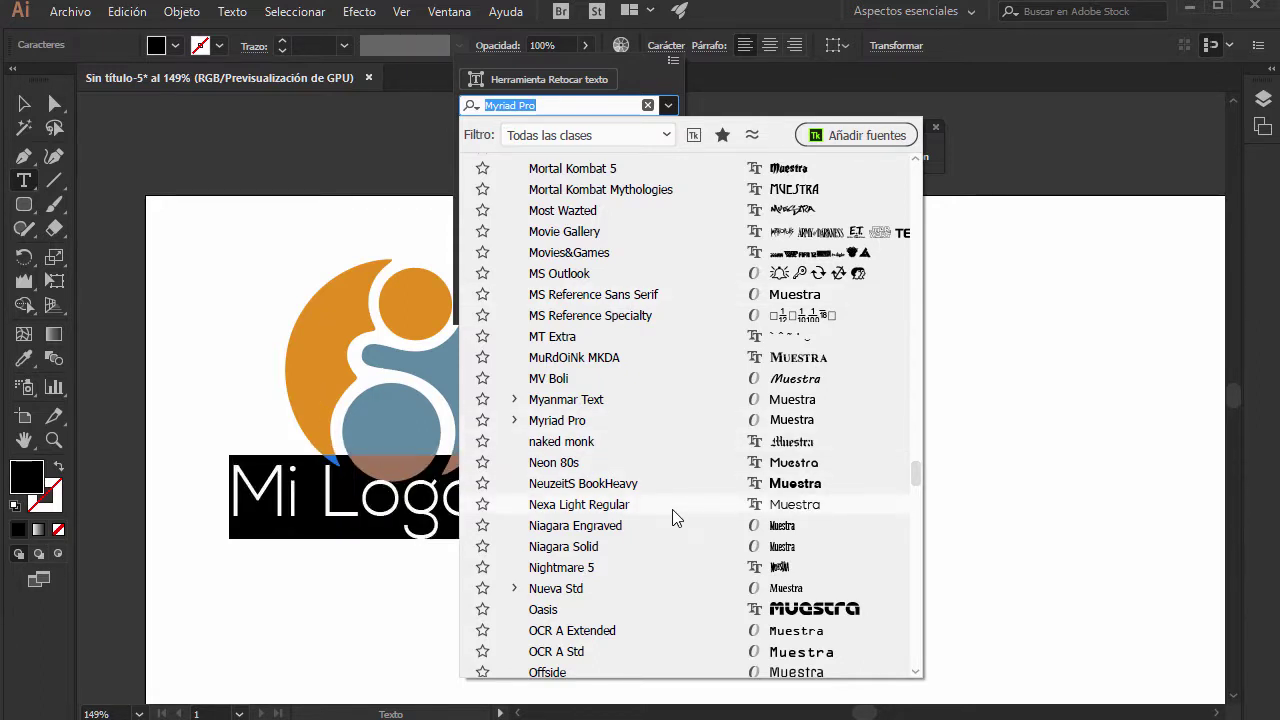
click(673, 512)
click(70, 143)
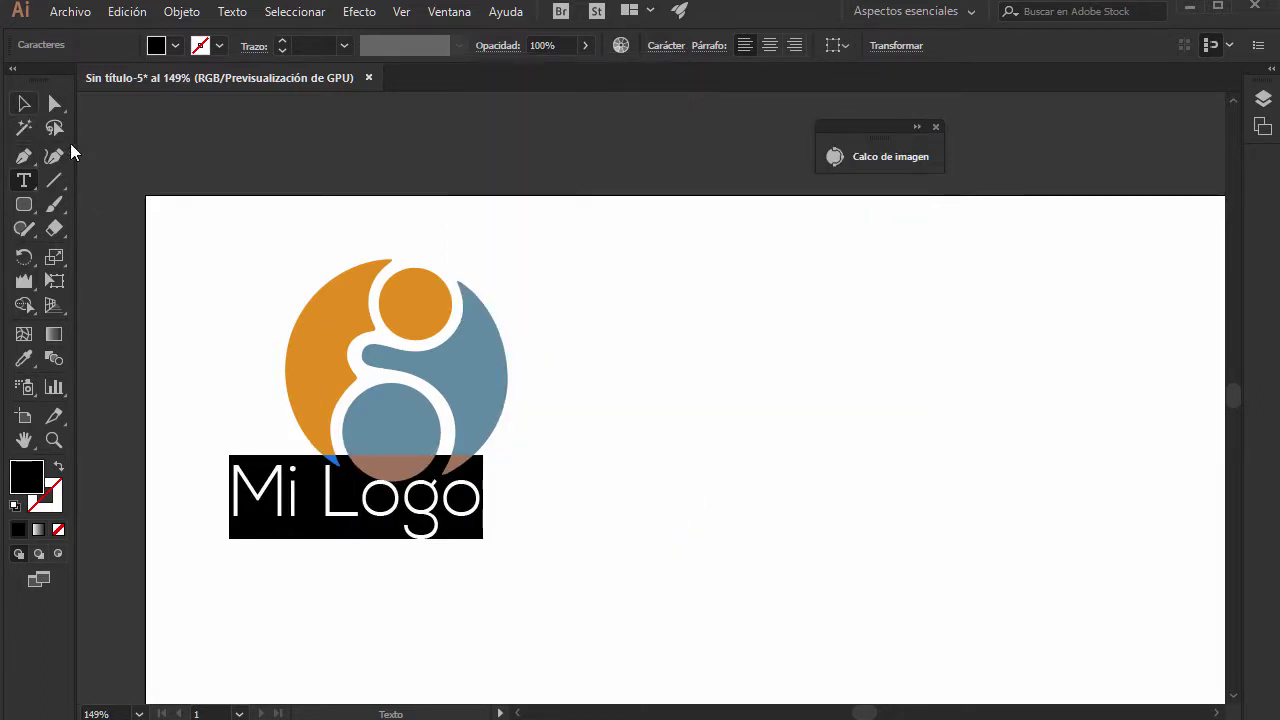
Move the Mi Logo text under the symbol and paste the giCREATIVE image to the right.
click(25, 103)
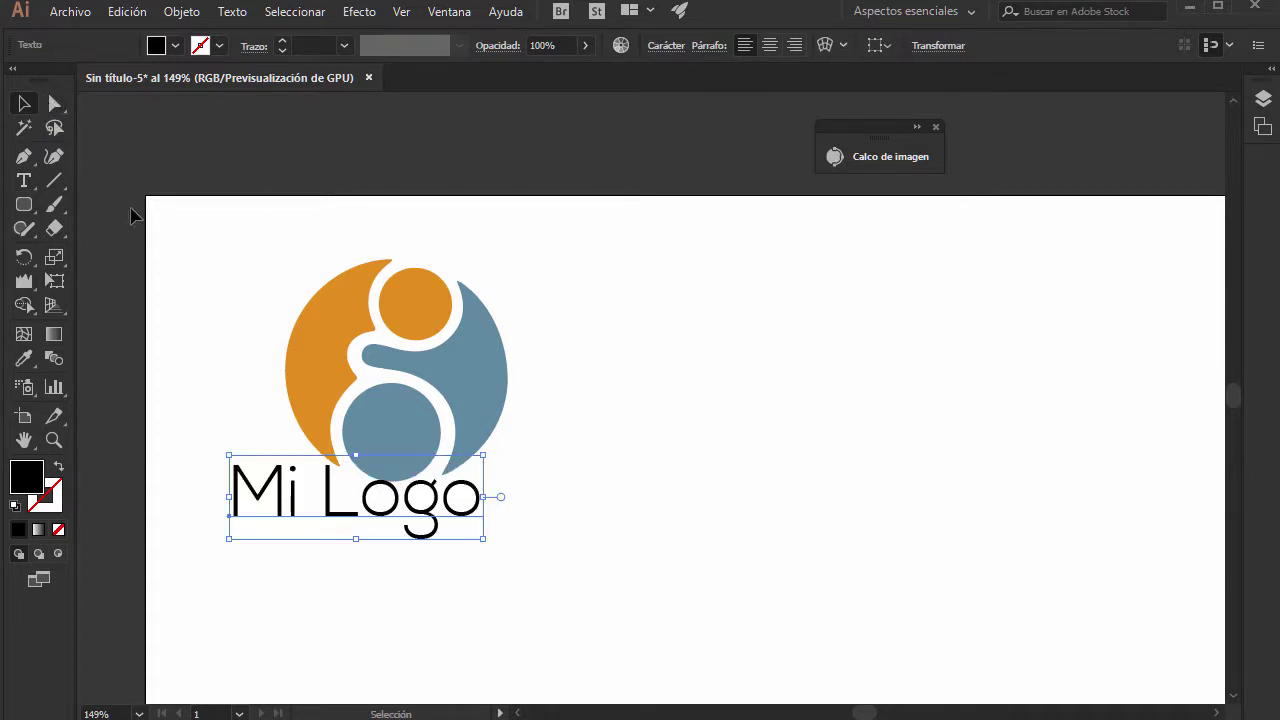
drag(268, 476, 326, 523)
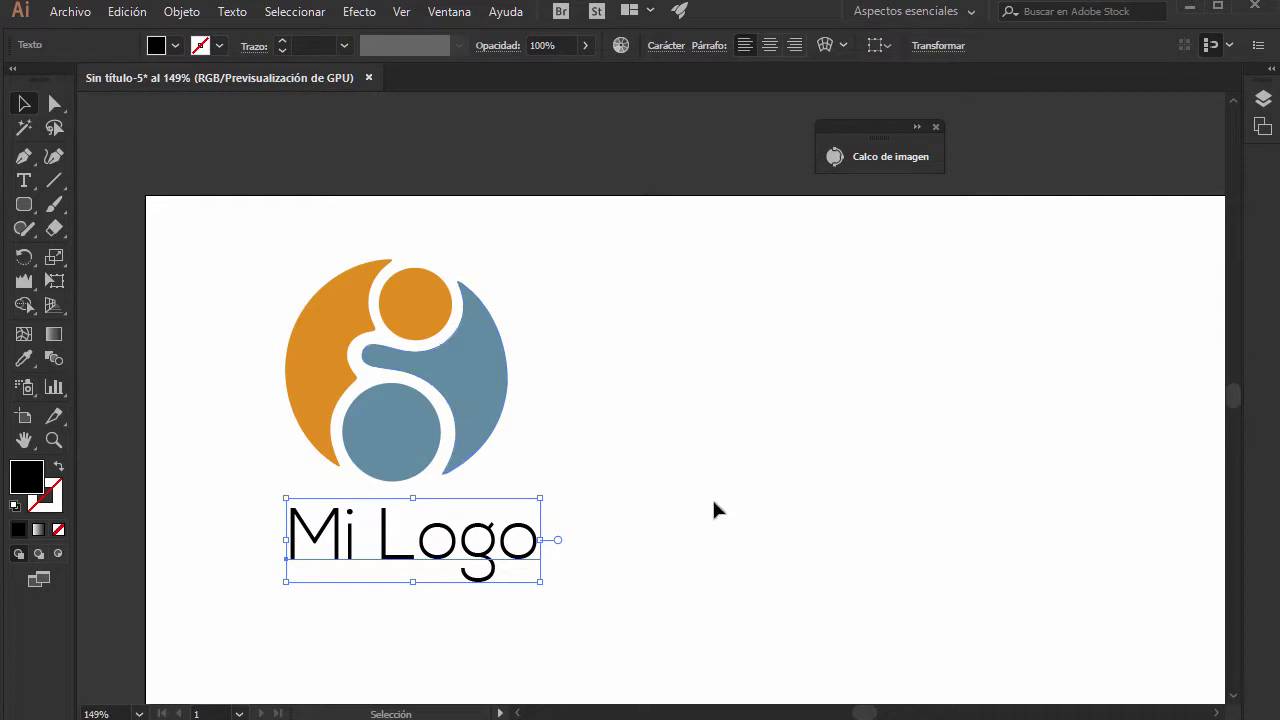
click(624, 460)
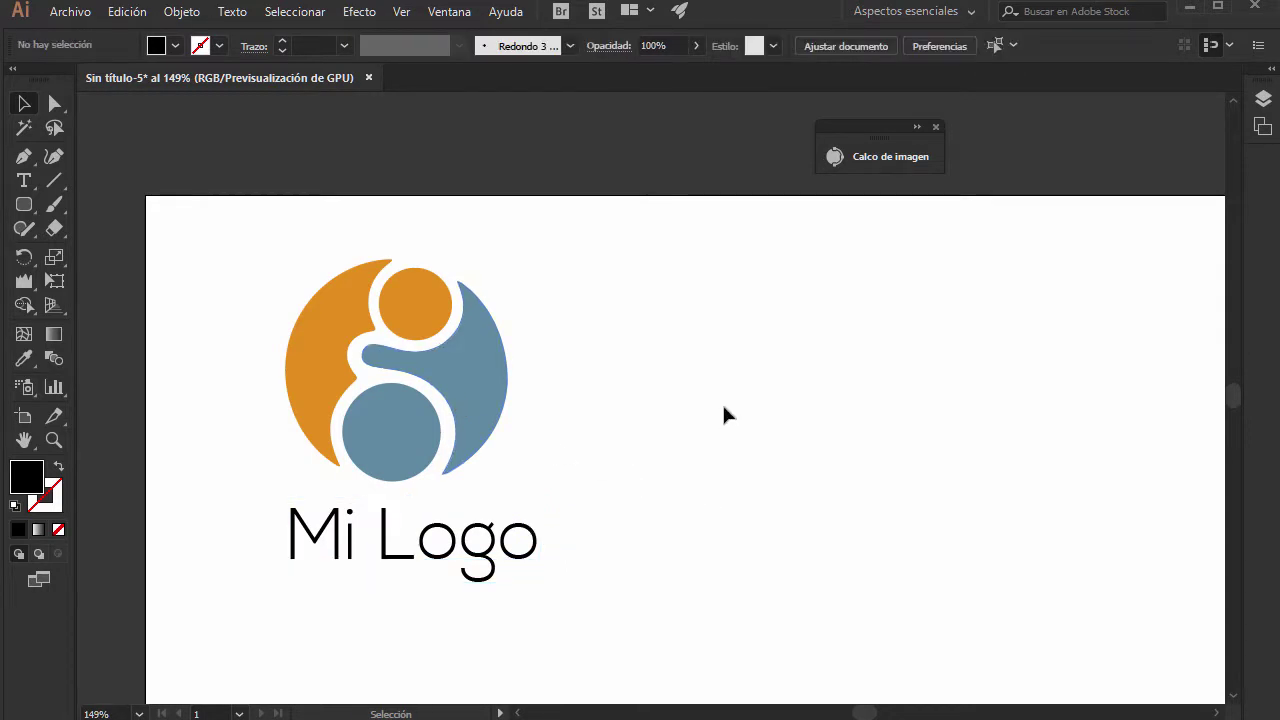
key(ctrl+v)
drag(686, 337, 1036, 361)
Place the giCREATIVE image at the artboard's right and direct-select the symbol's large left orange piece.
drag(926, 386, 955, 380)
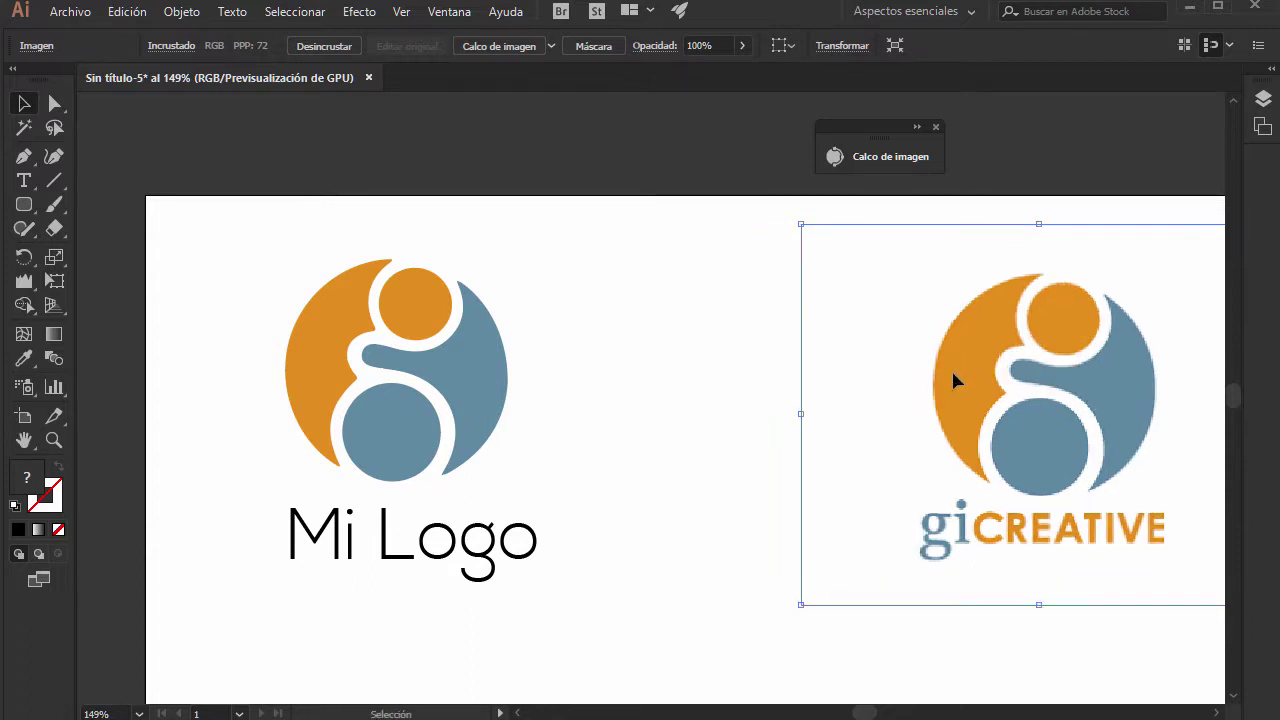
click(645, 644)
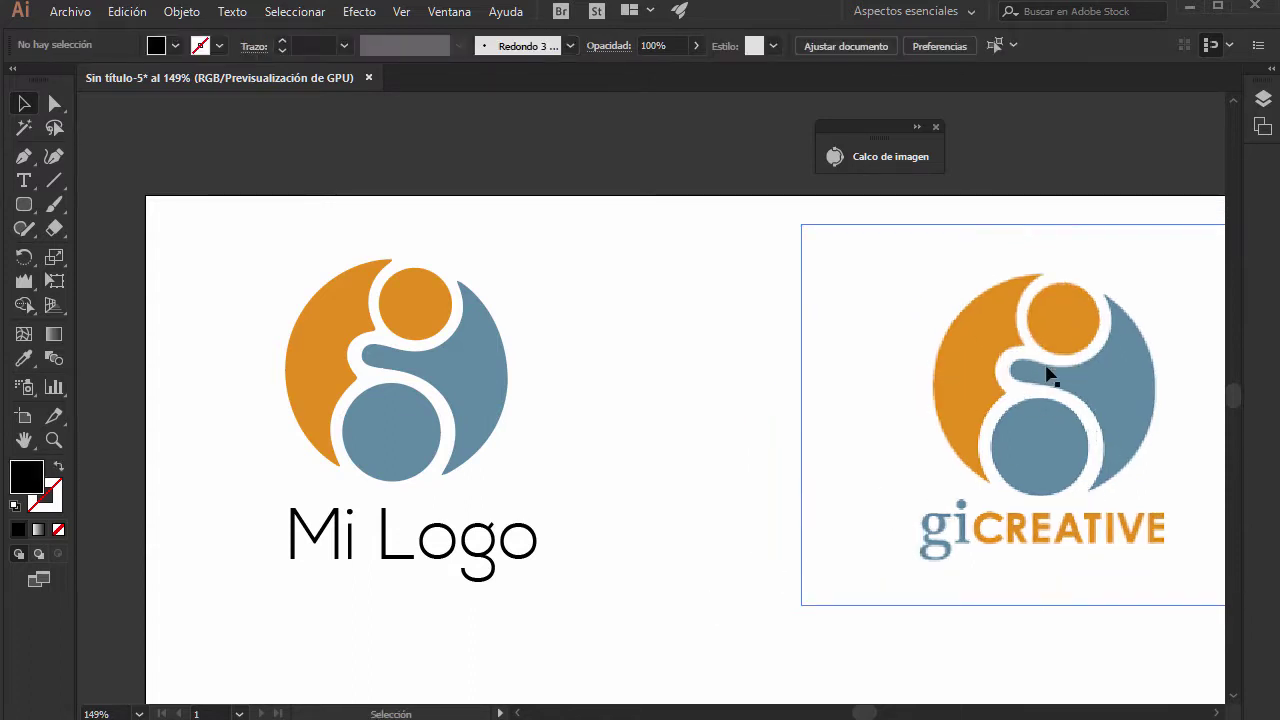
click(316, 333)
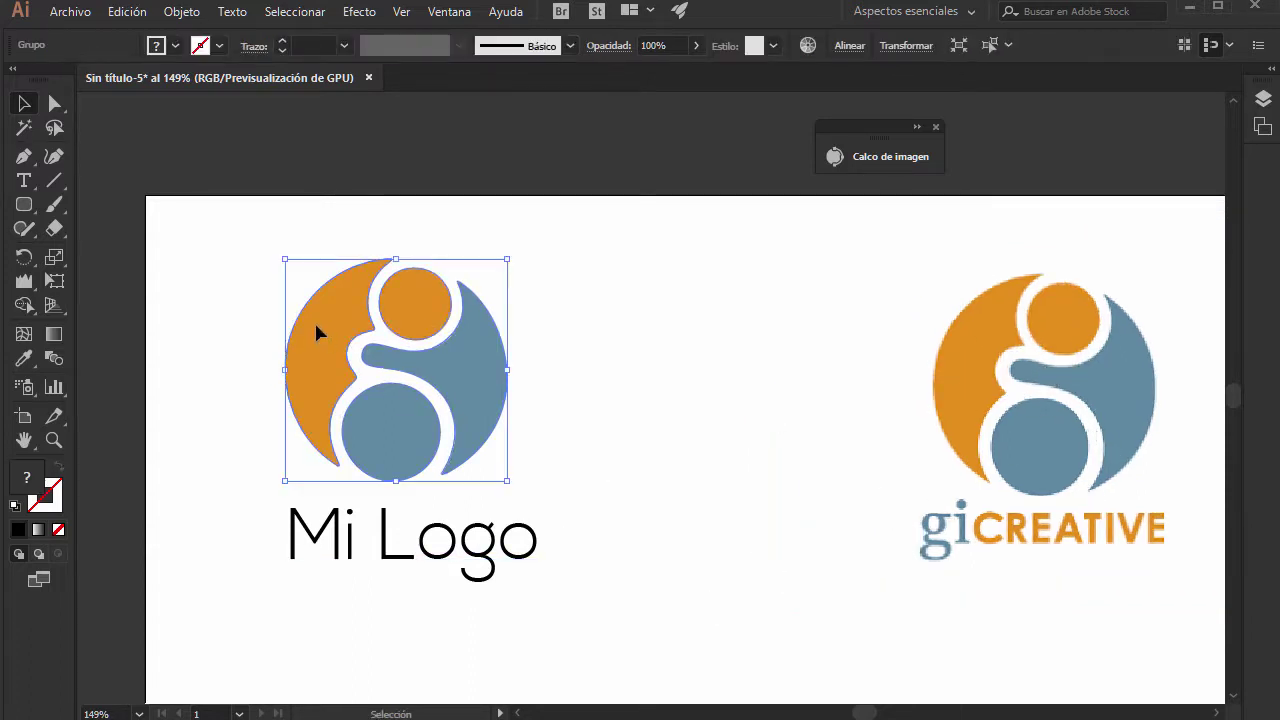
click(55, 105)
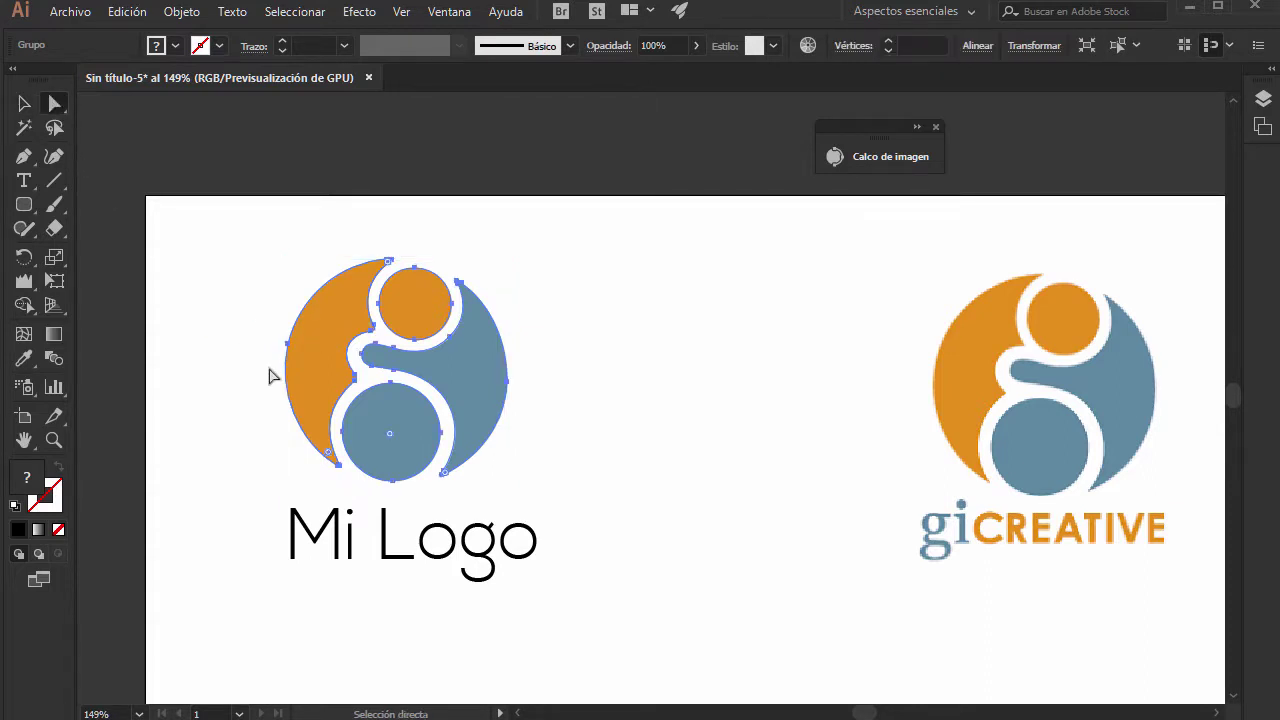
click(337, 337)
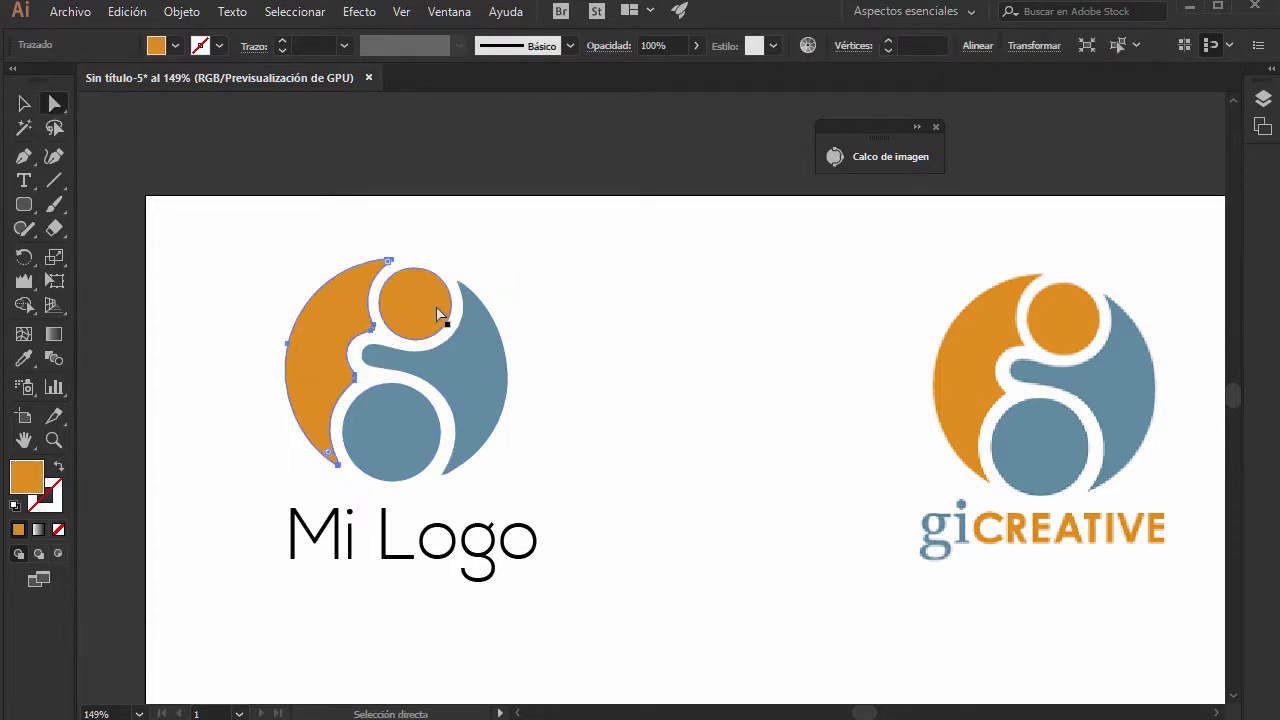
click(472, 407)
click(418, 305)
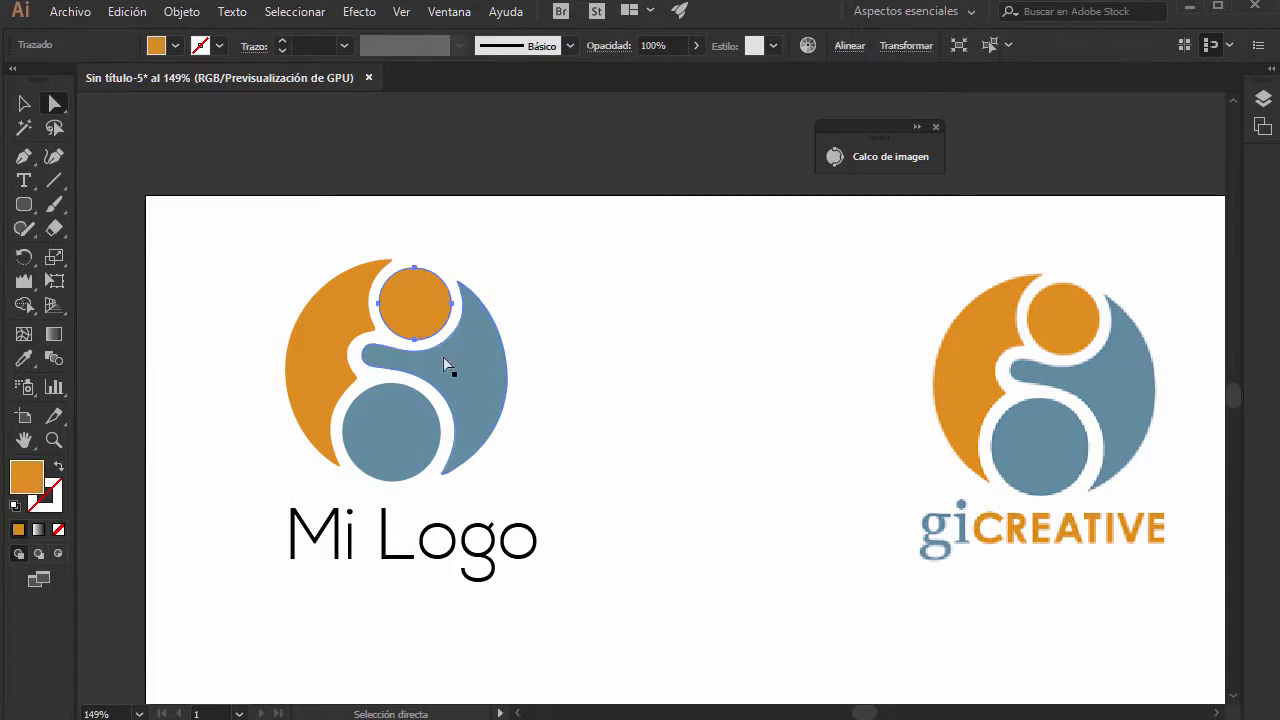
click(332, 370)
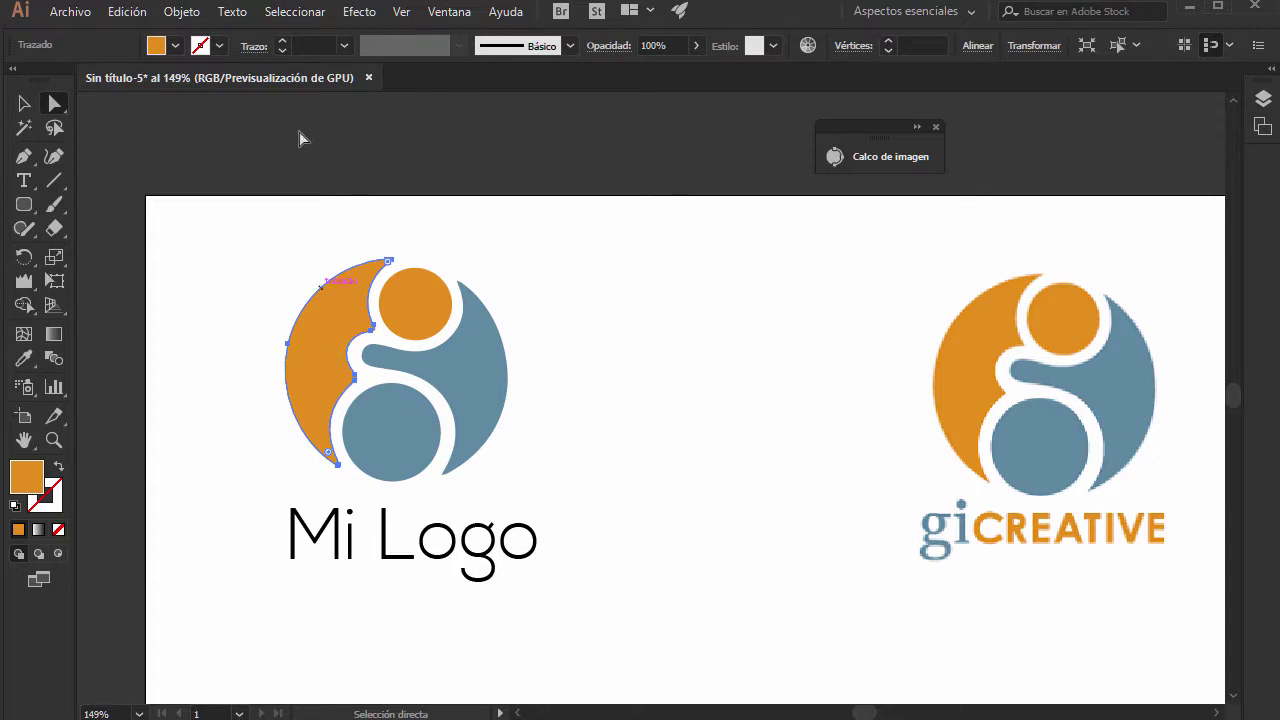
Fill the symbol's large left piece light blue from the Control bar swatches, after trying red and teal.
click(175, 45)
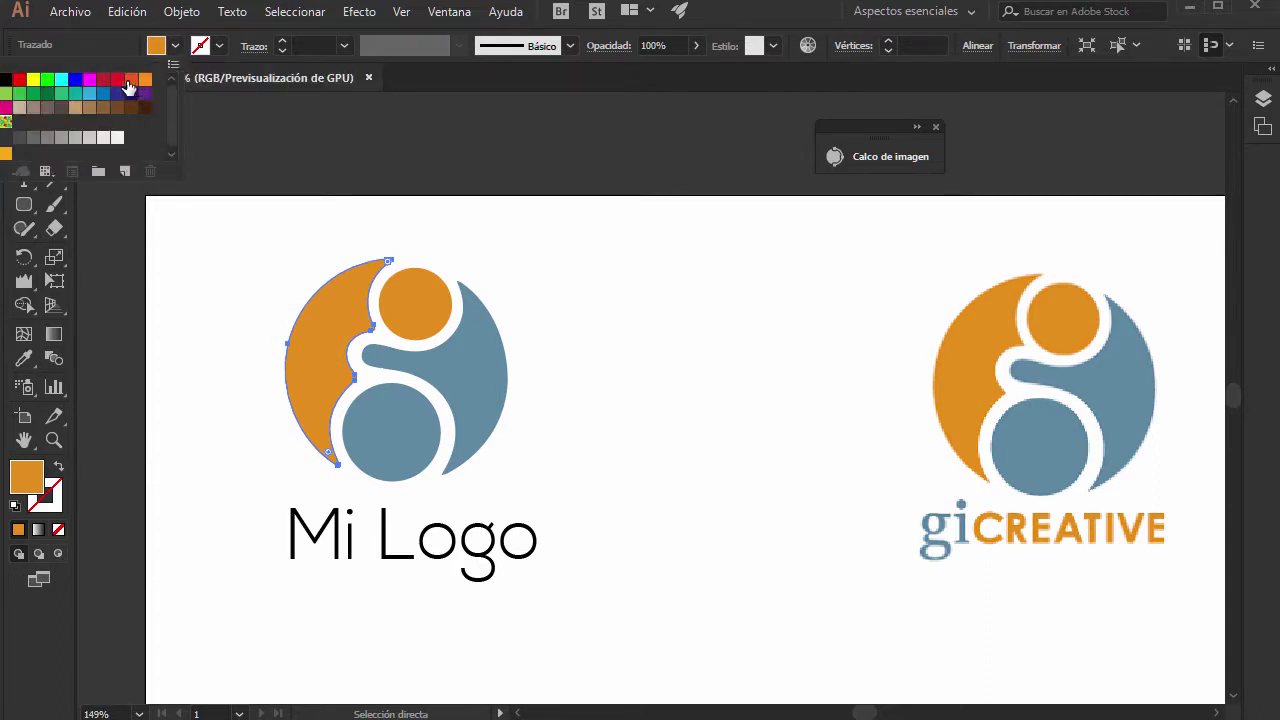
click(117, 81)
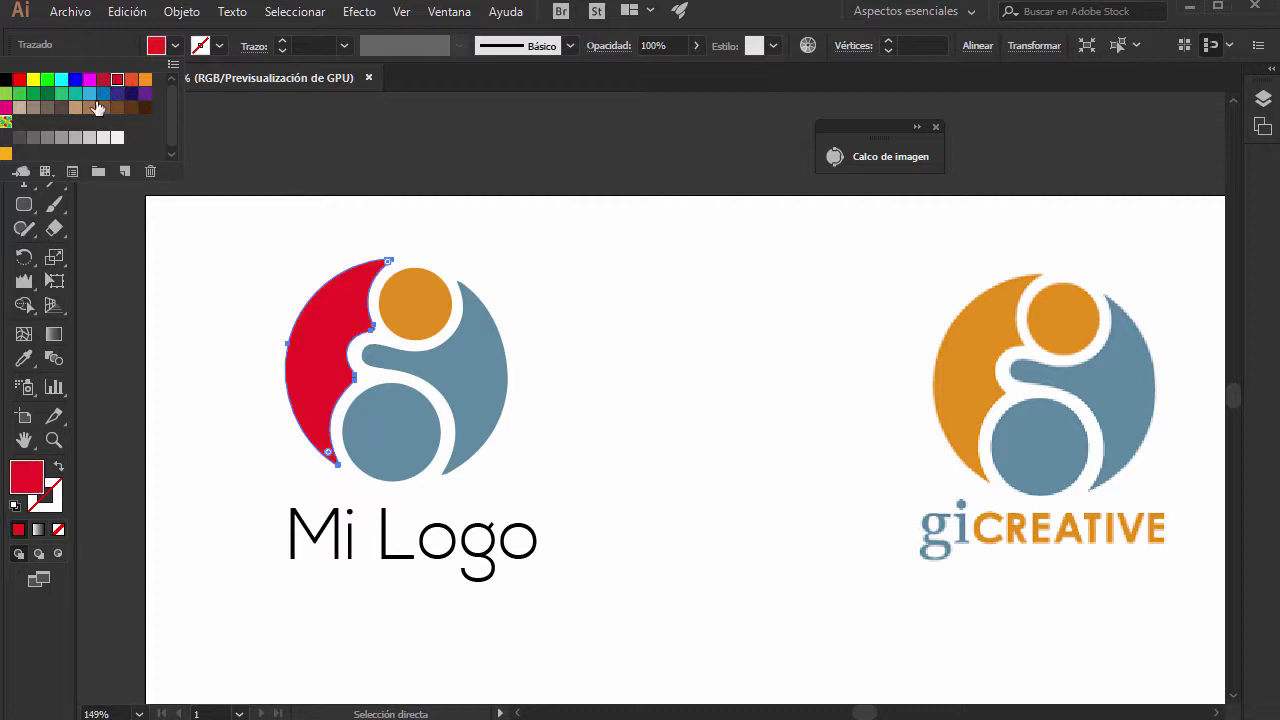
click(76, 94)
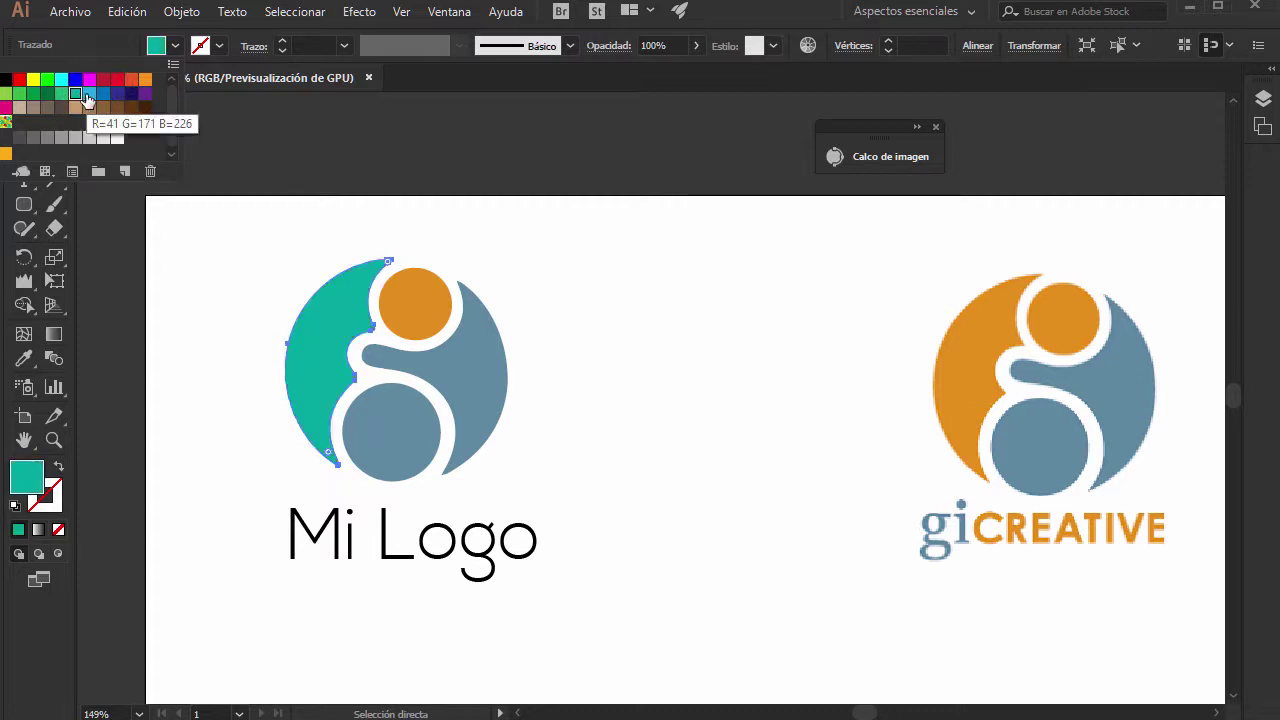
click(89, 94)
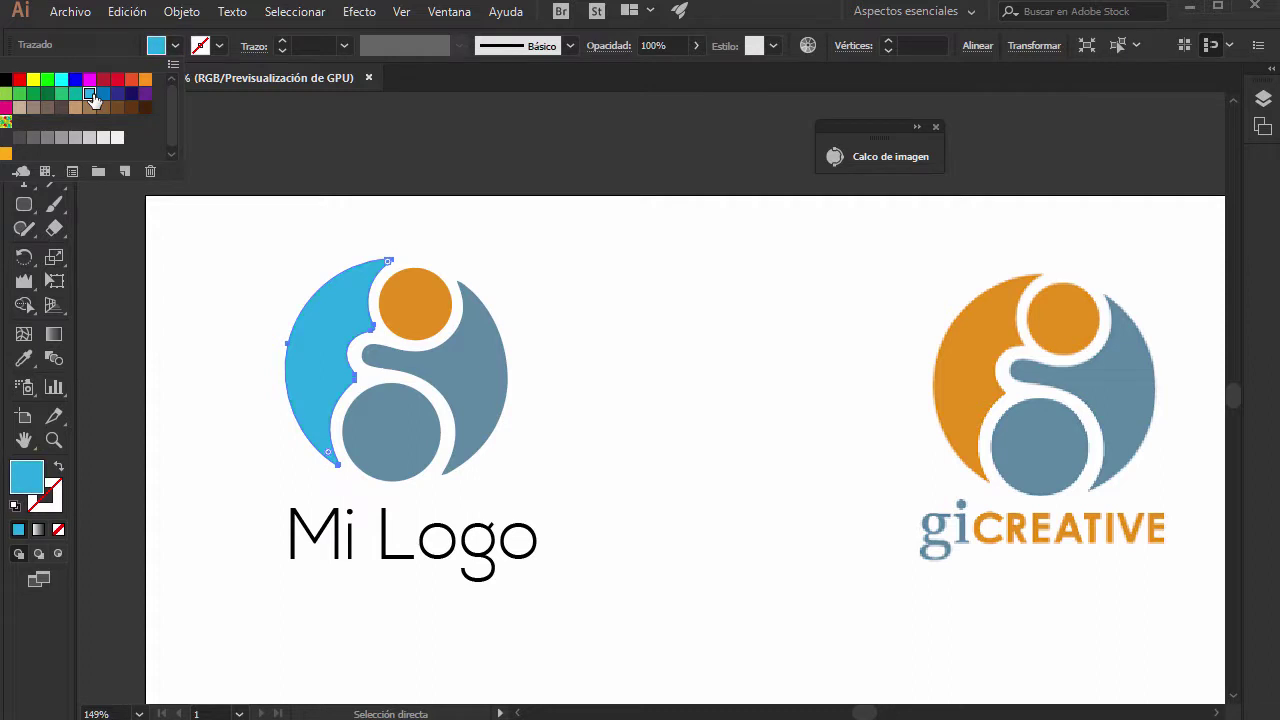
click(712, 46)
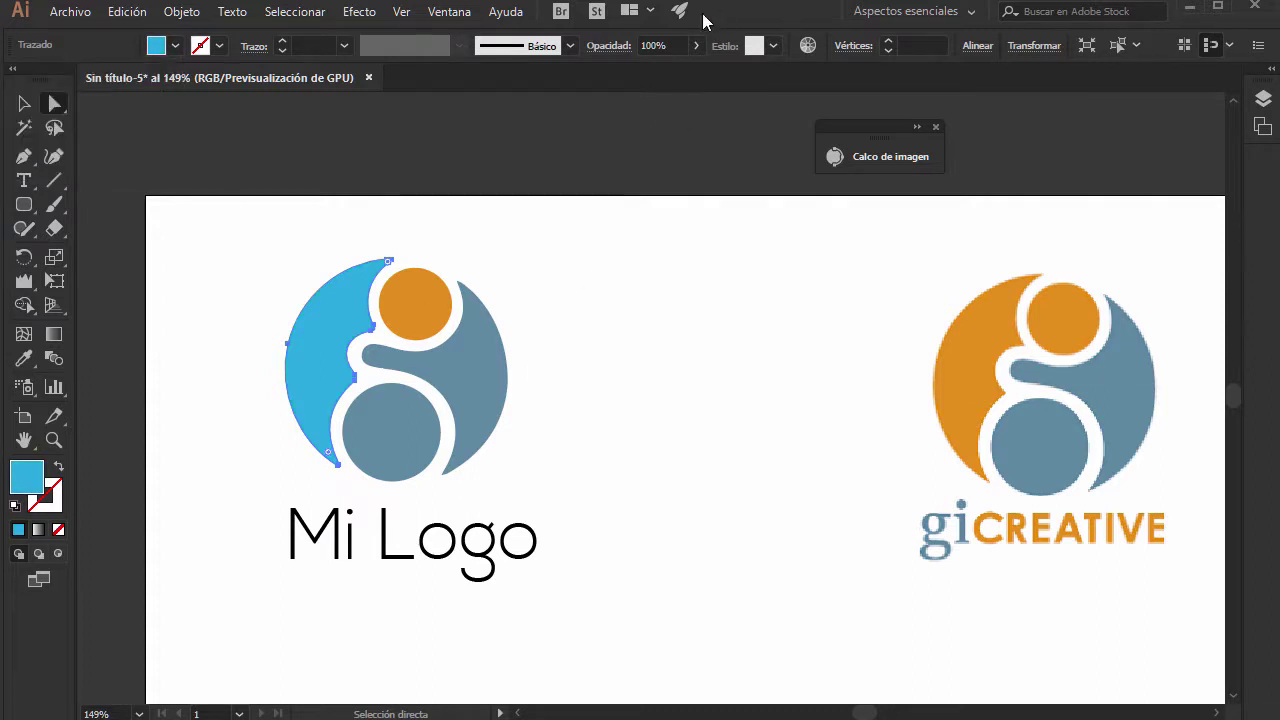
Open the Muestras swatches panel and fill the symbol's right piece light blue.
click(452, 17)
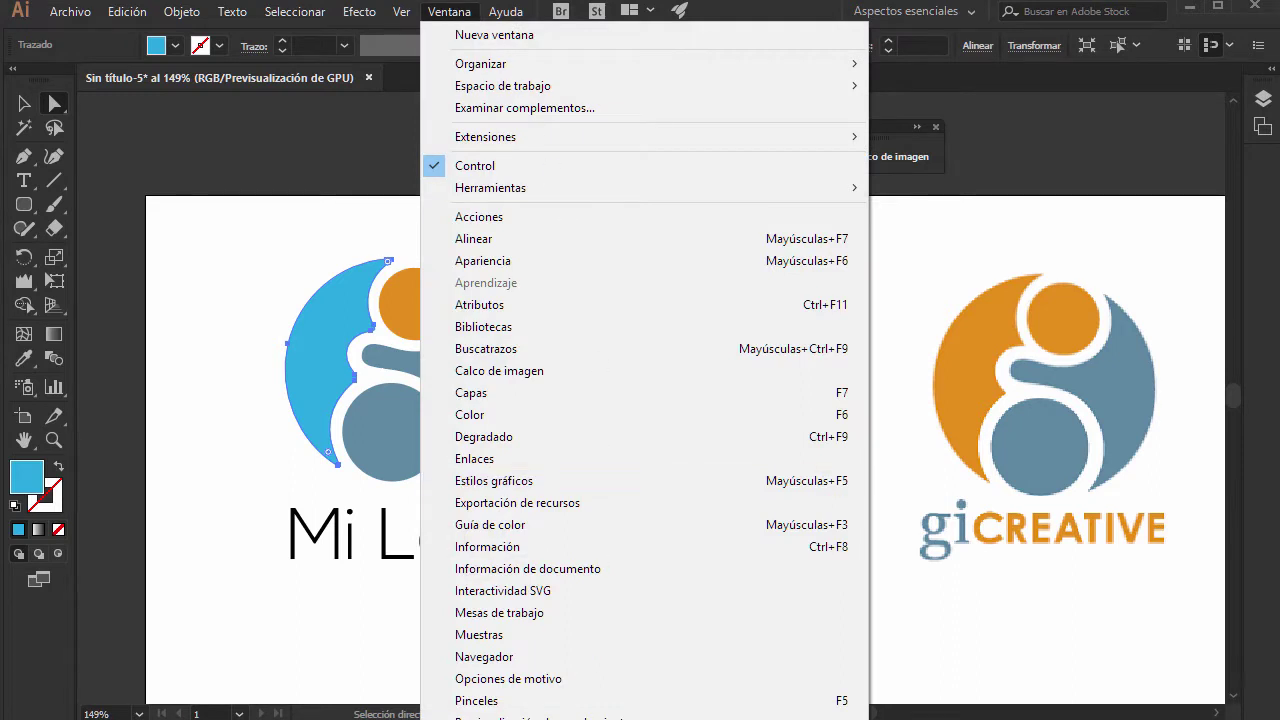
click(476, 635)
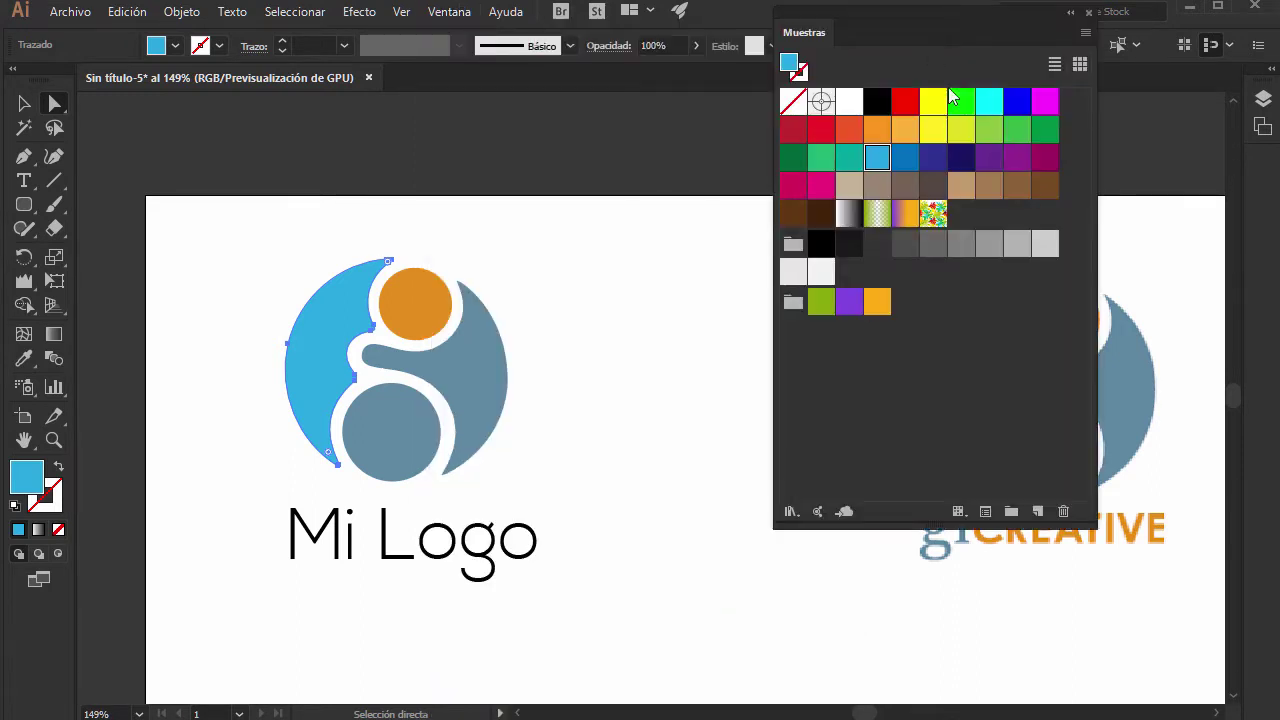
drag(920, 36, 1047, 131)
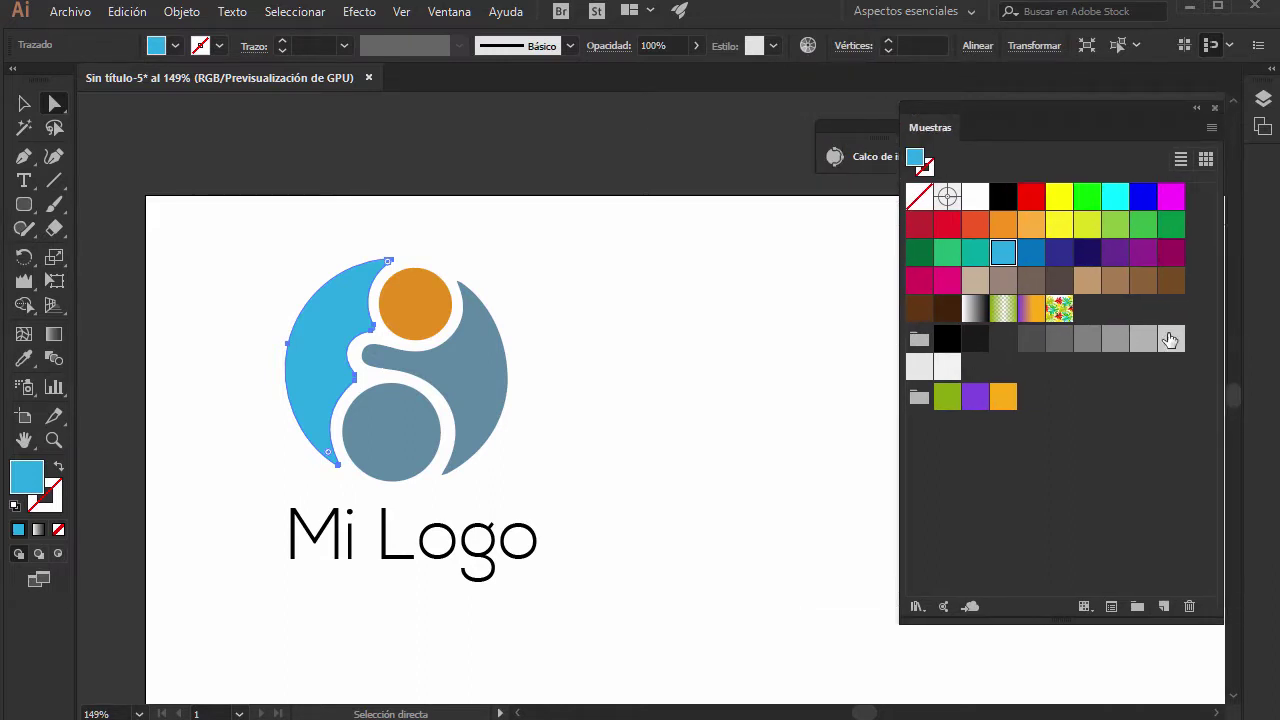
click(490, 394)
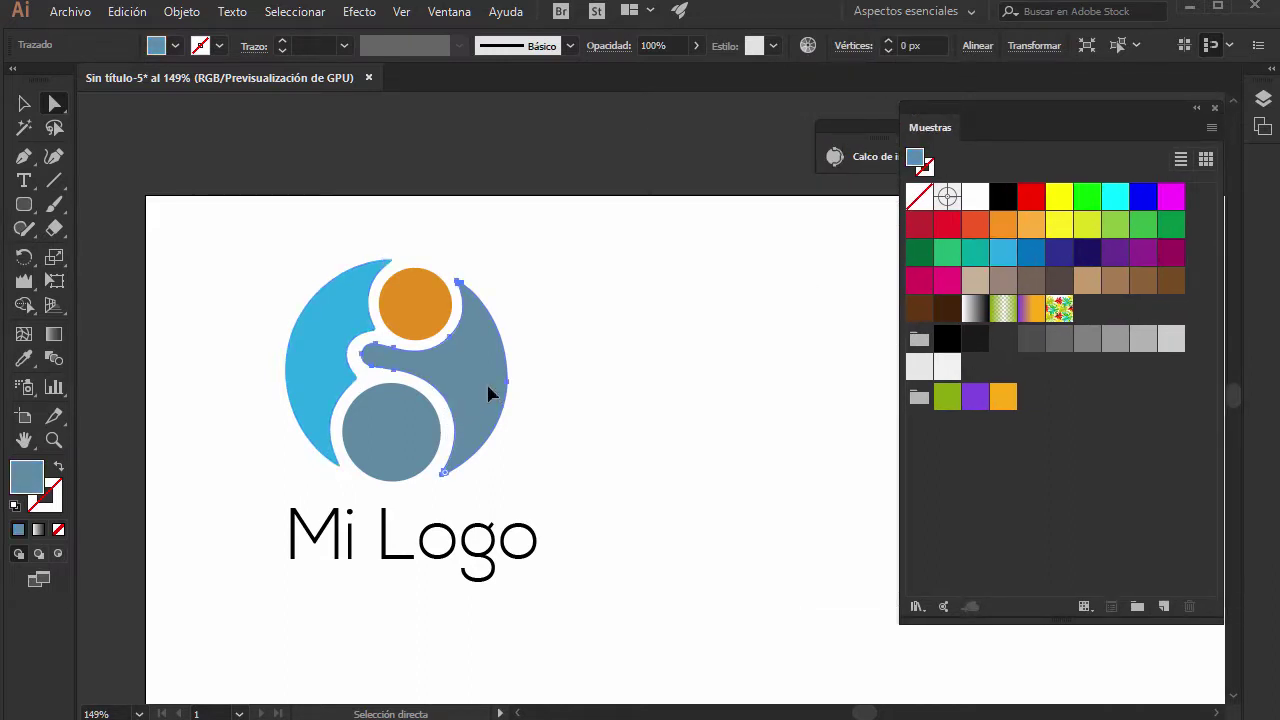
click(1003, 253)
Fill both circles green and the outer shape a lighter green.
click(416, 437)
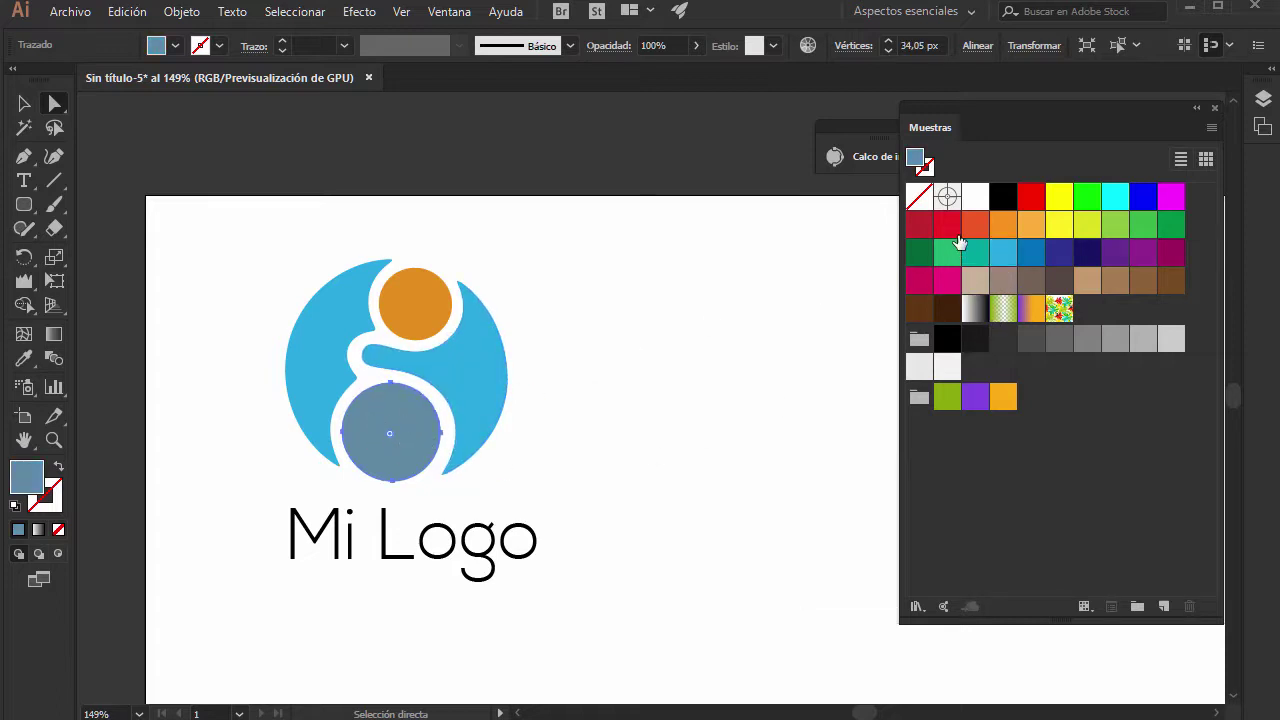
click(1143, 225)
click(383, 321)
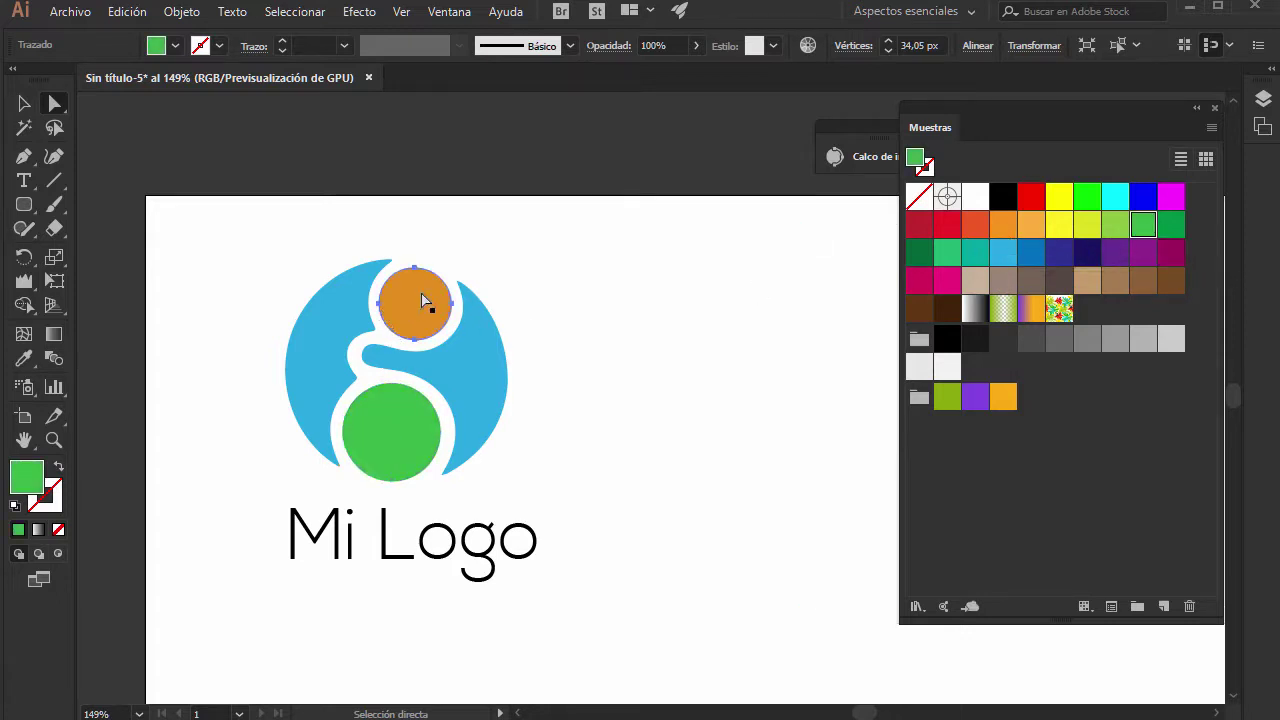
click(1144, 233)
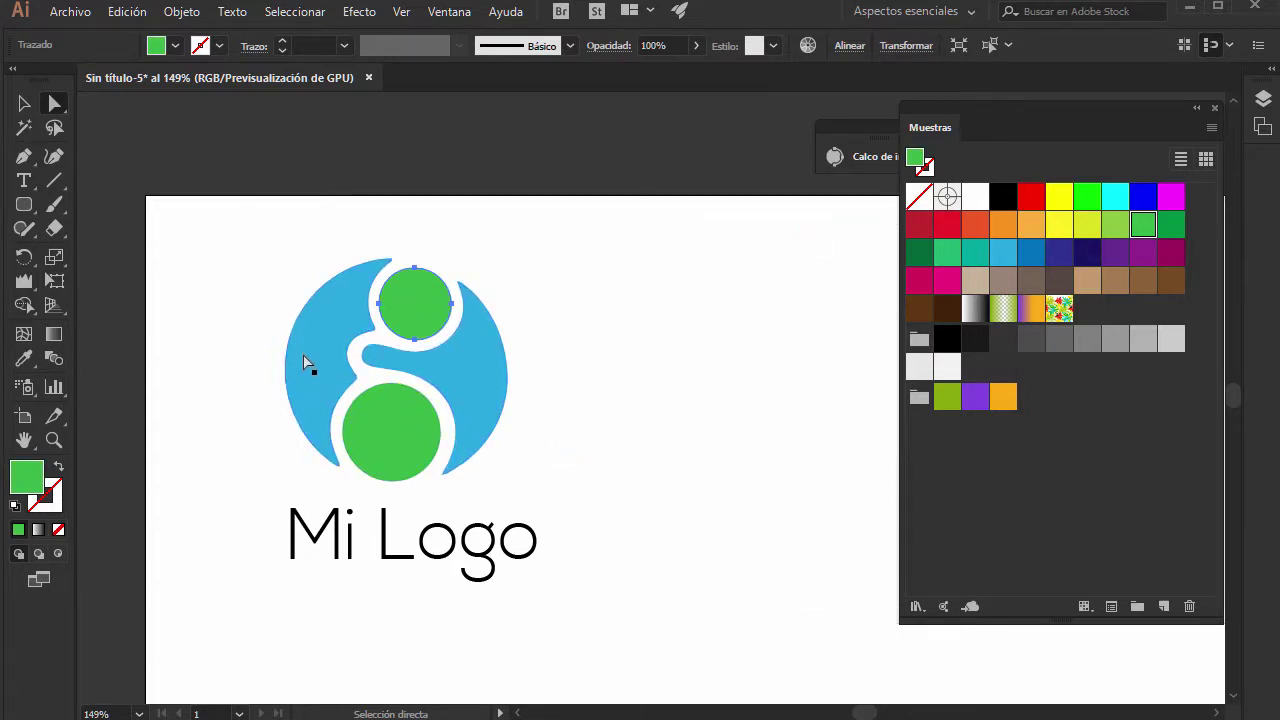
click(357, 336)
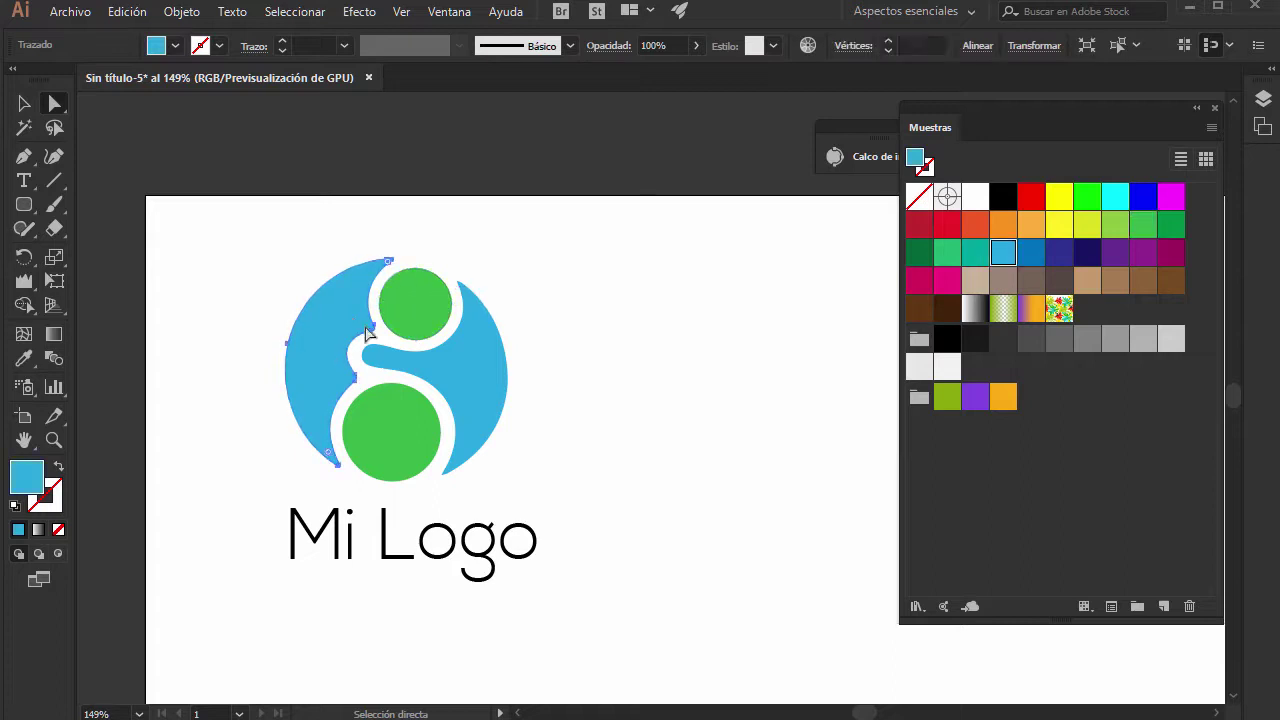
click(479, 386)
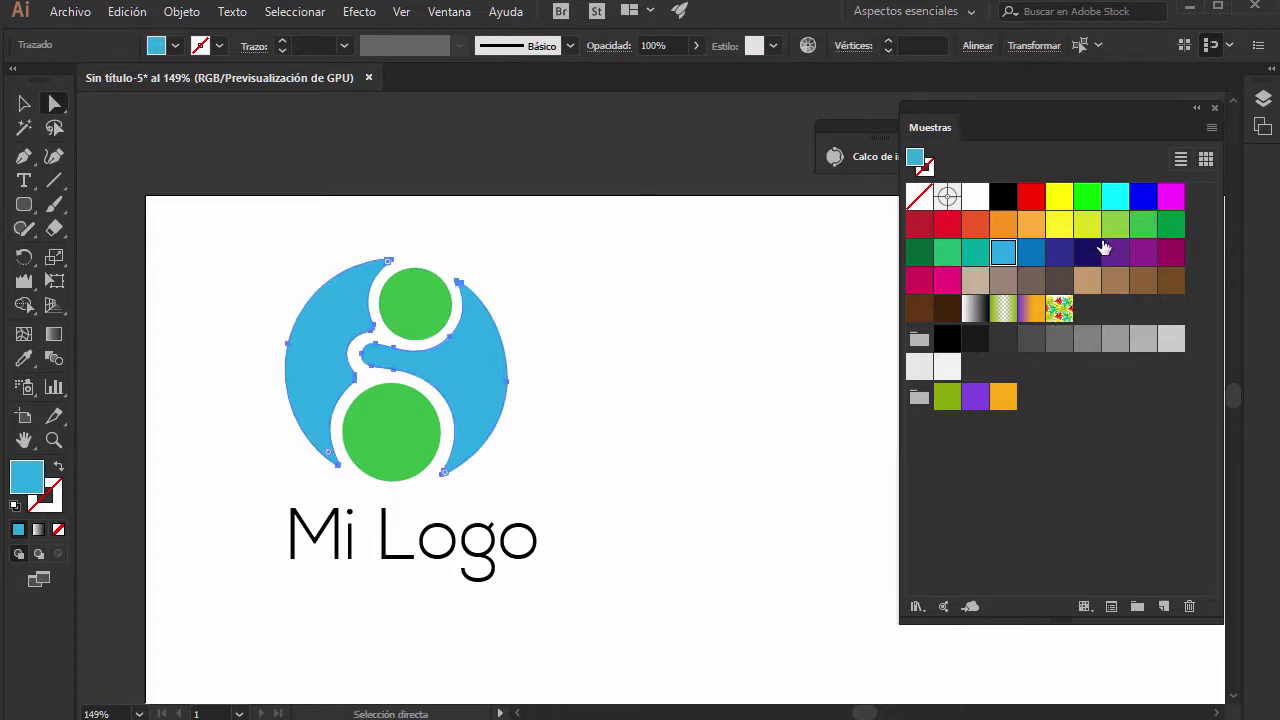
click(921, 256)
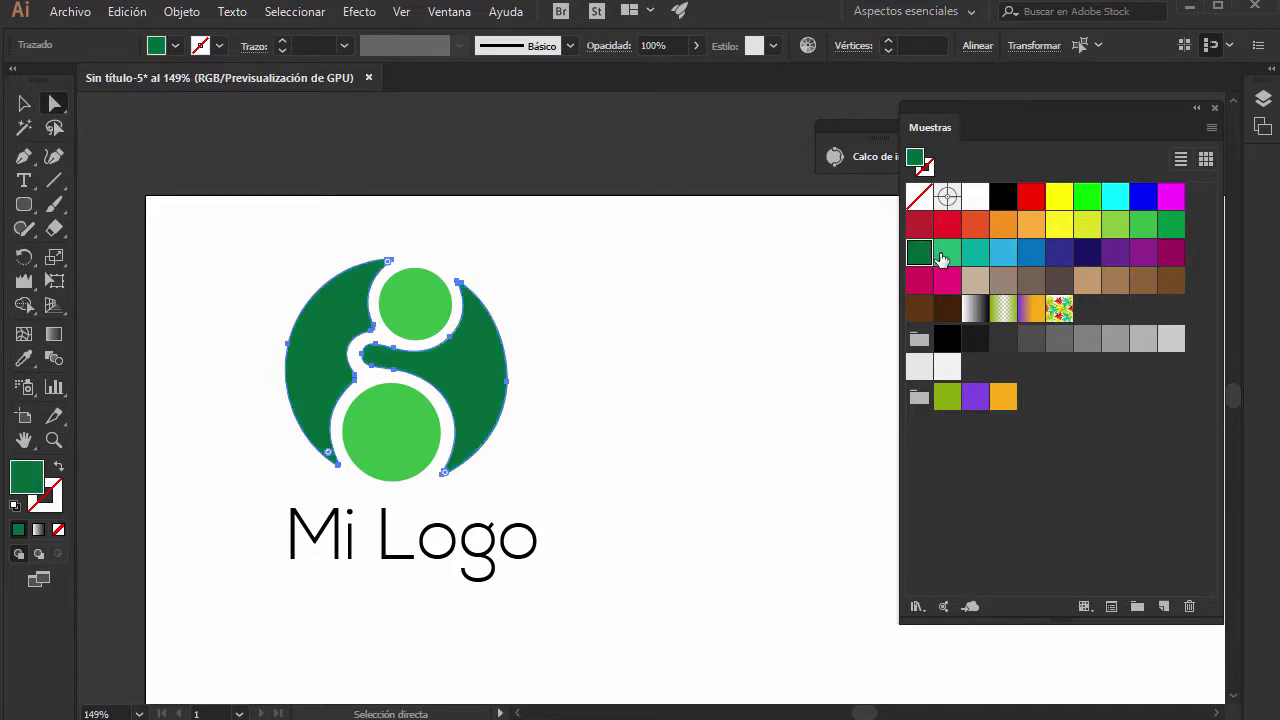
click(947, 254)
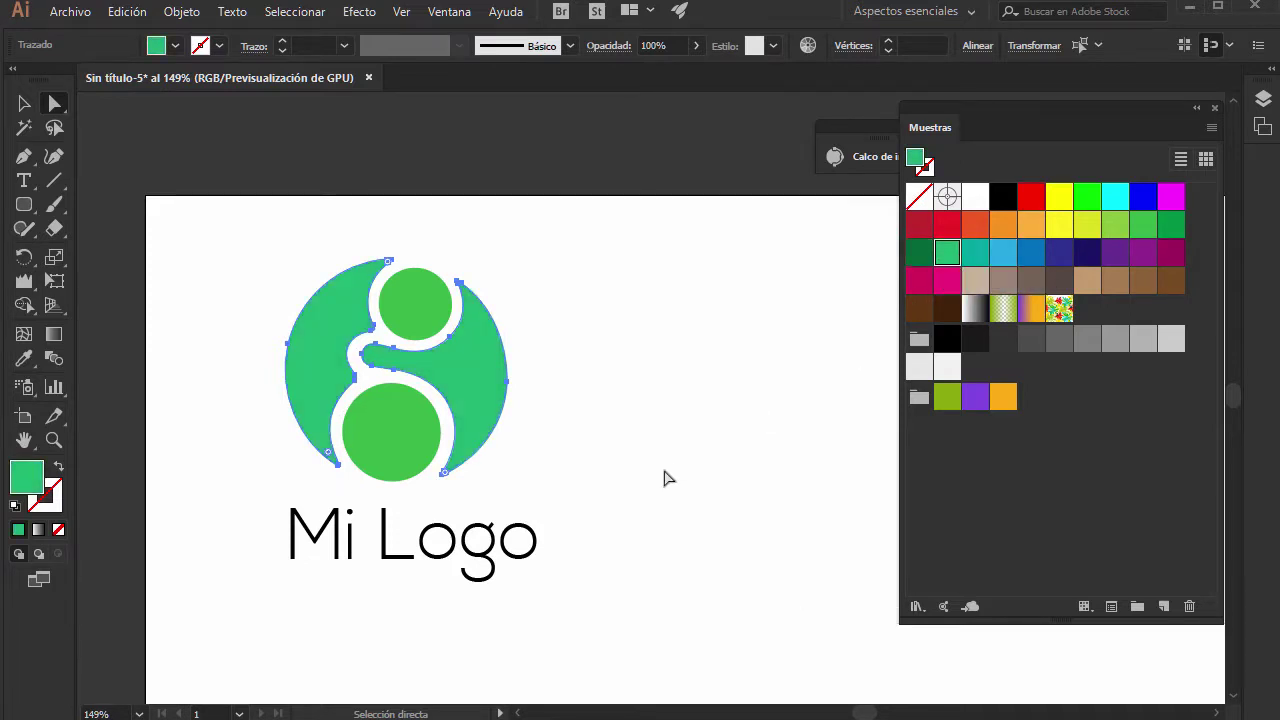
Recolour both circles light orange, then select the whole logo symbol.
click(443, 330)
click(429, 289)
shift+click(403, 417)
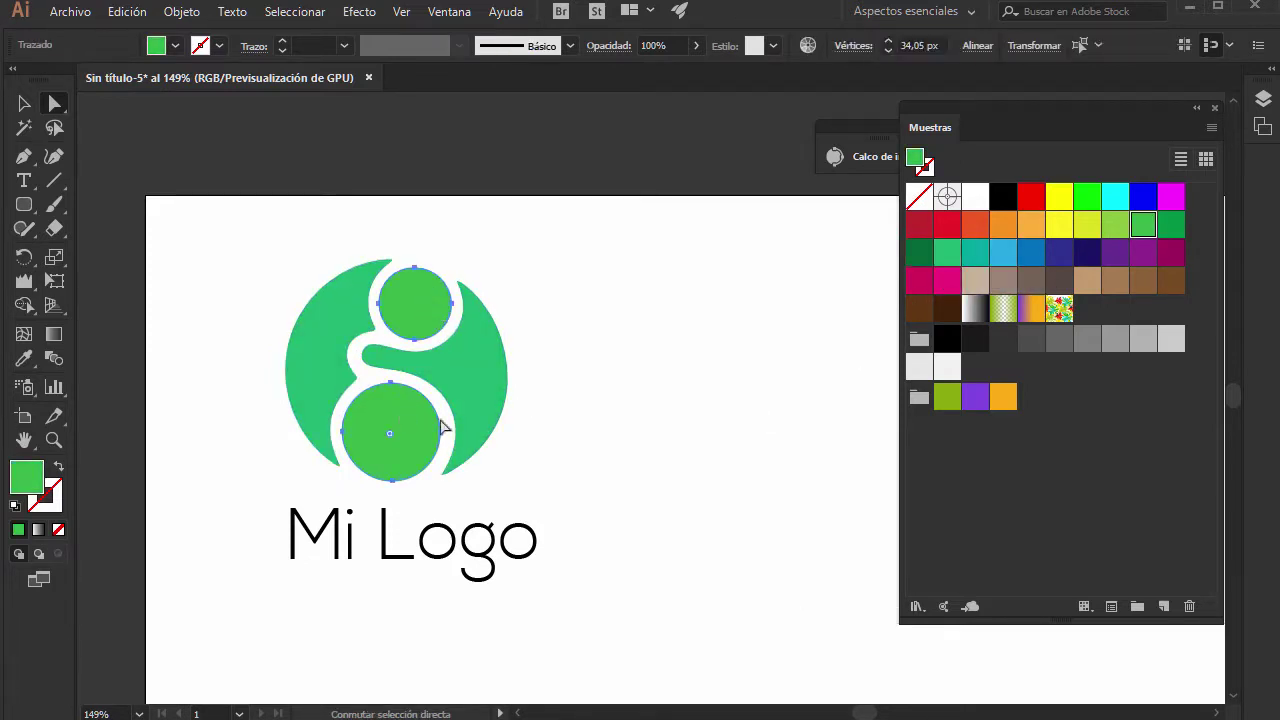
click(1063, 256)
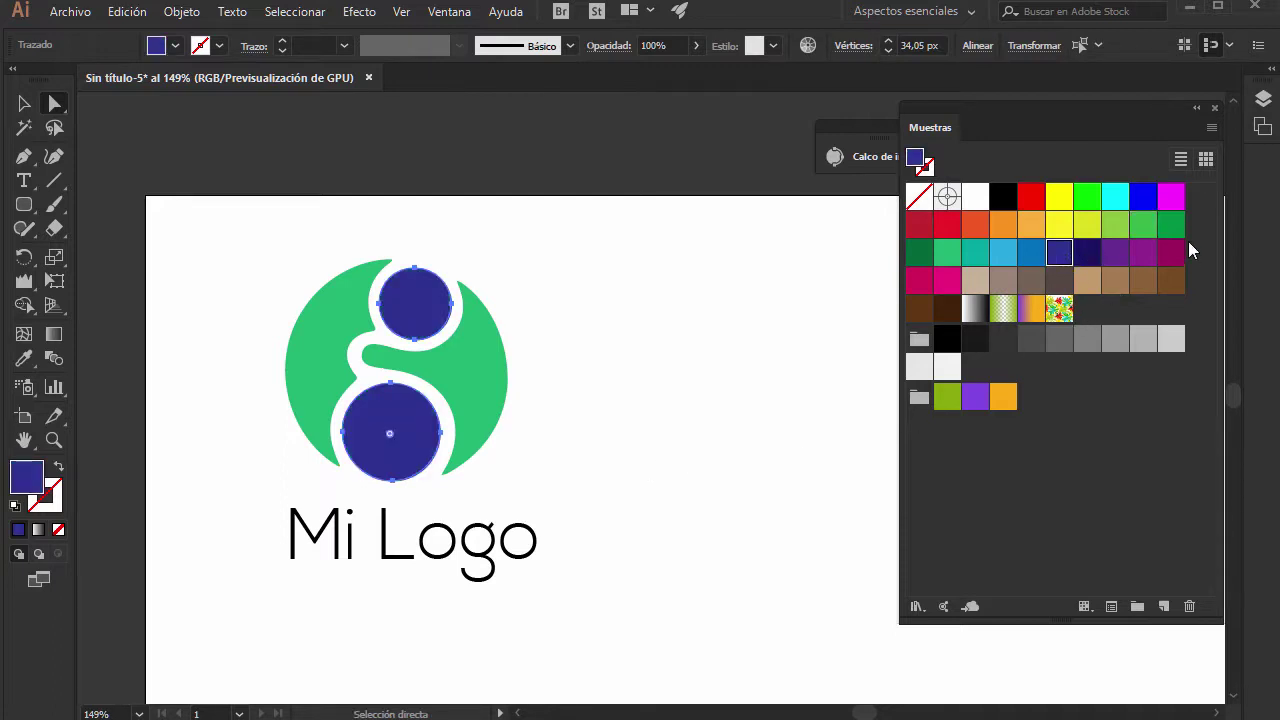
click(1113, 230)
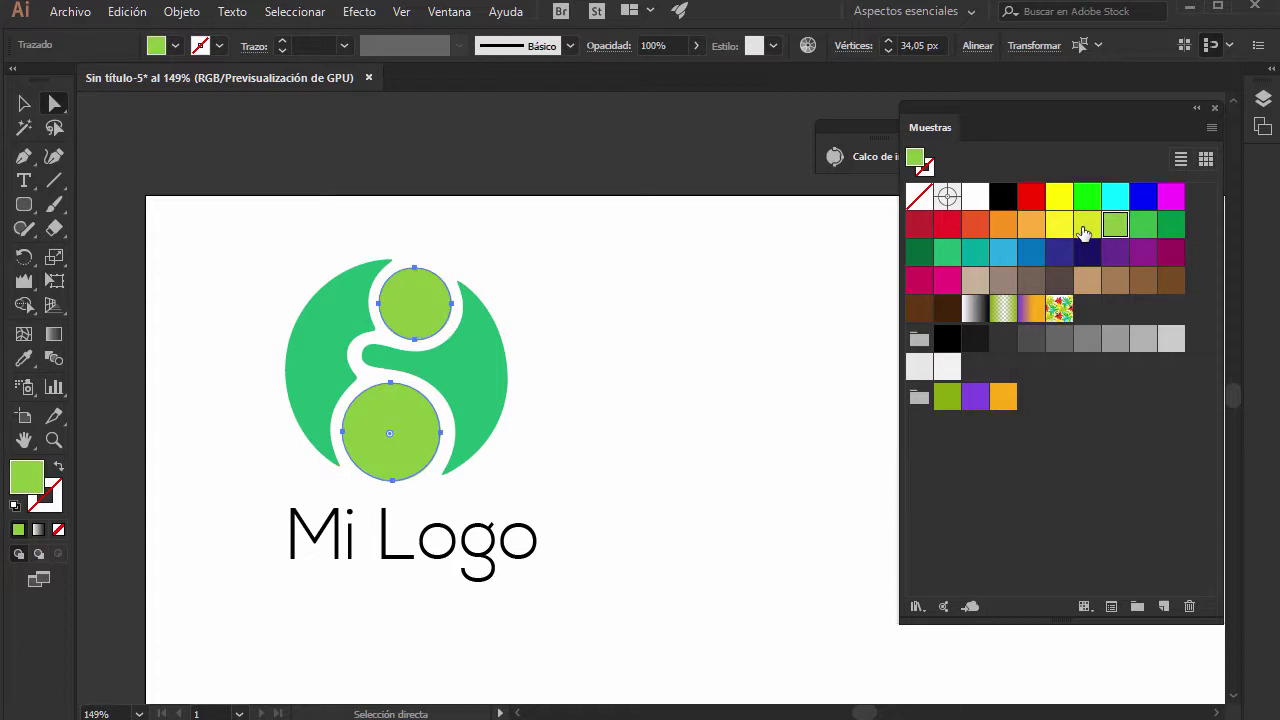
click(1083, 229)
click(1060, 228)
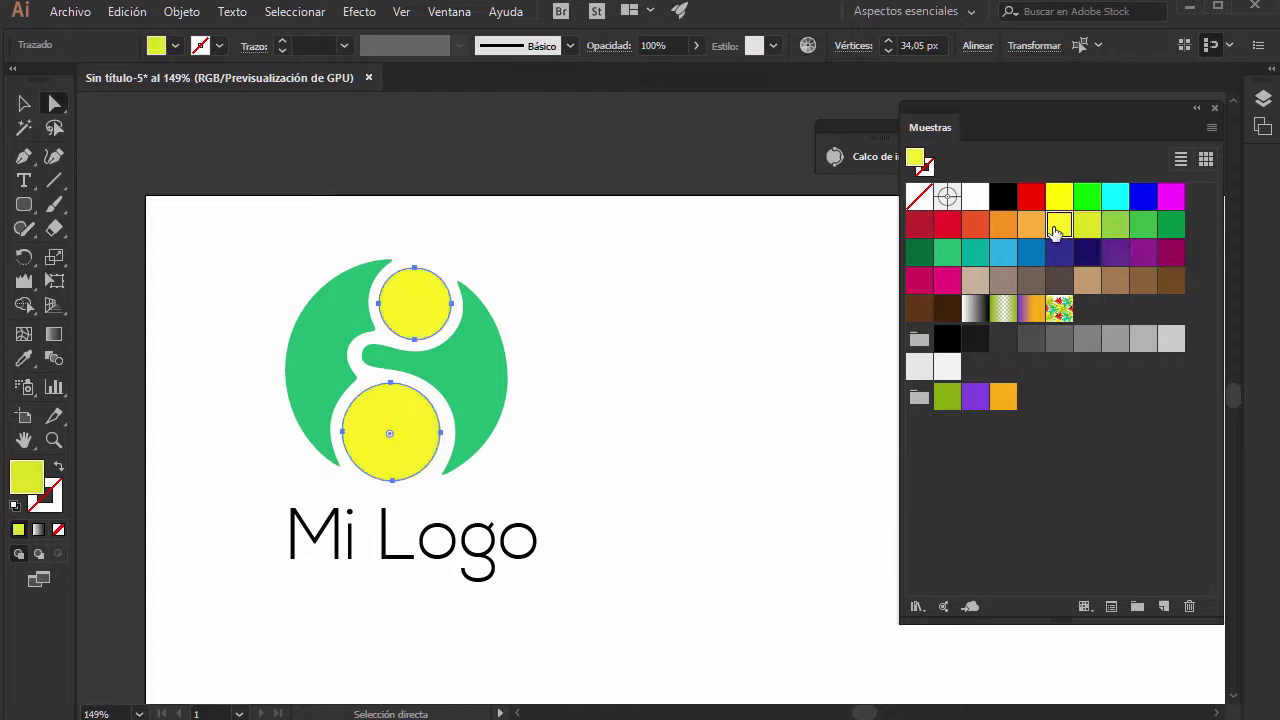
click(1030, 229)
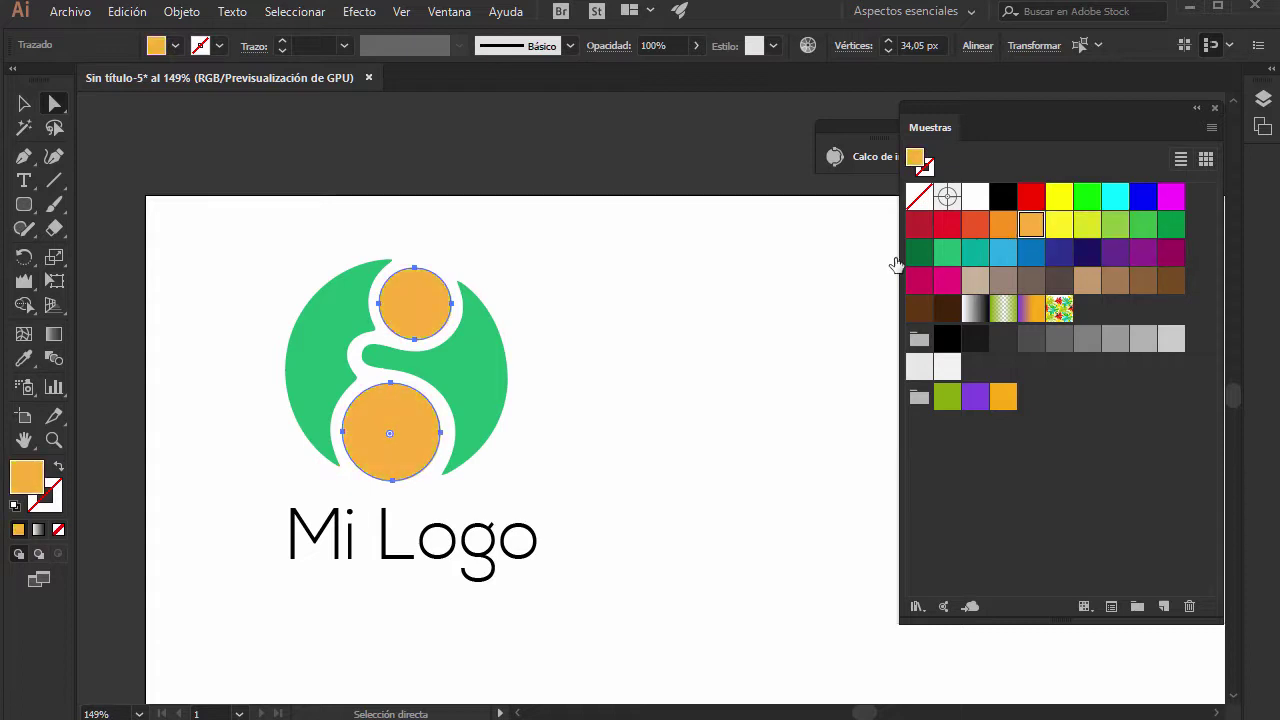
click(685, 420)
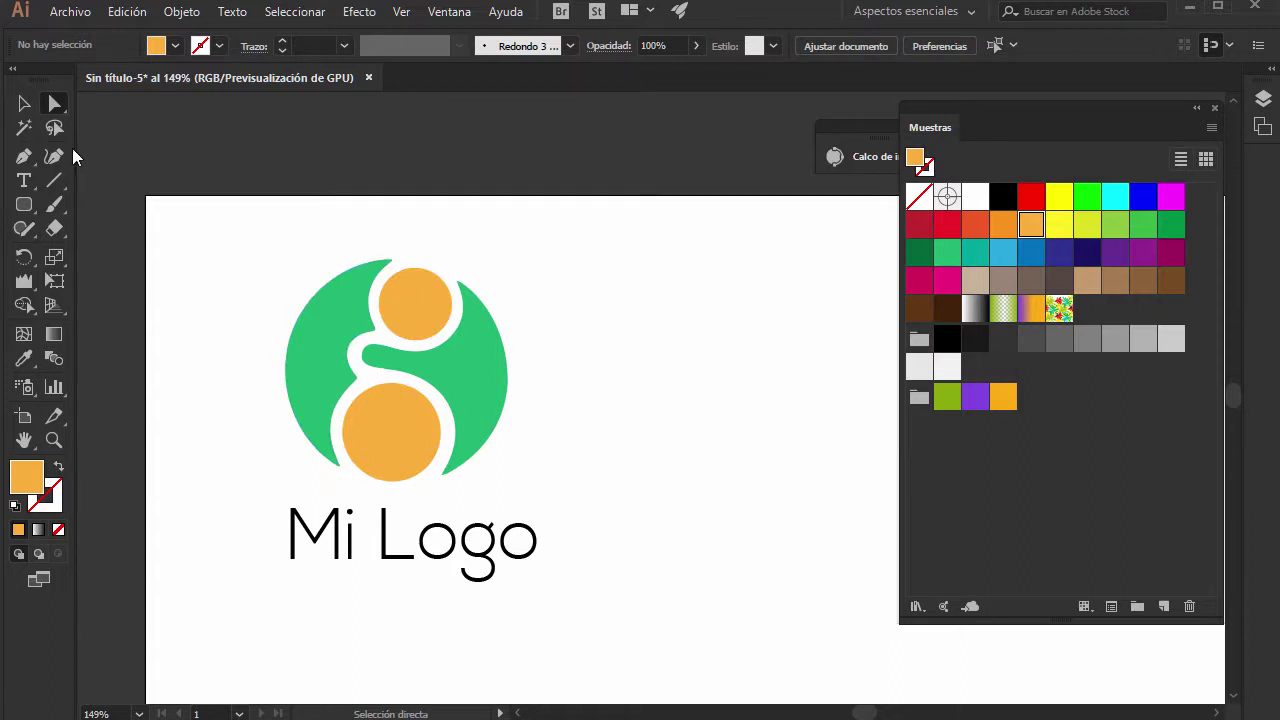
click(25, 108)
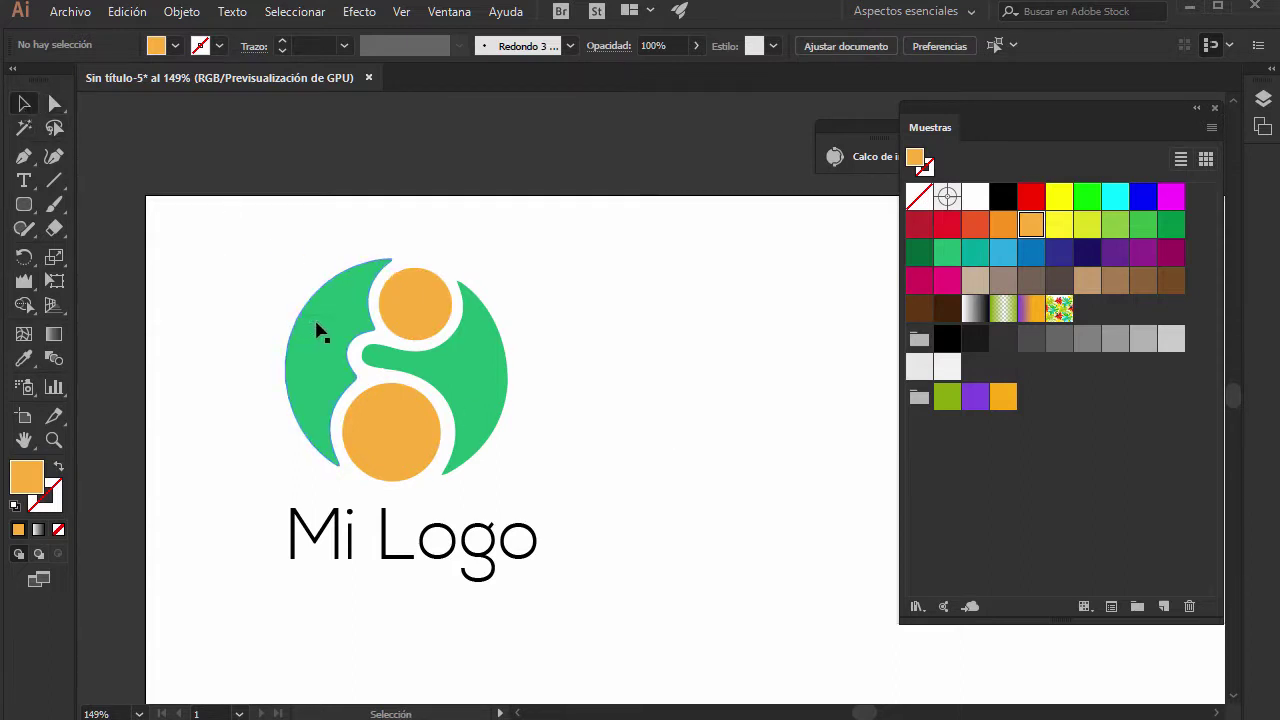
click(381, 283)
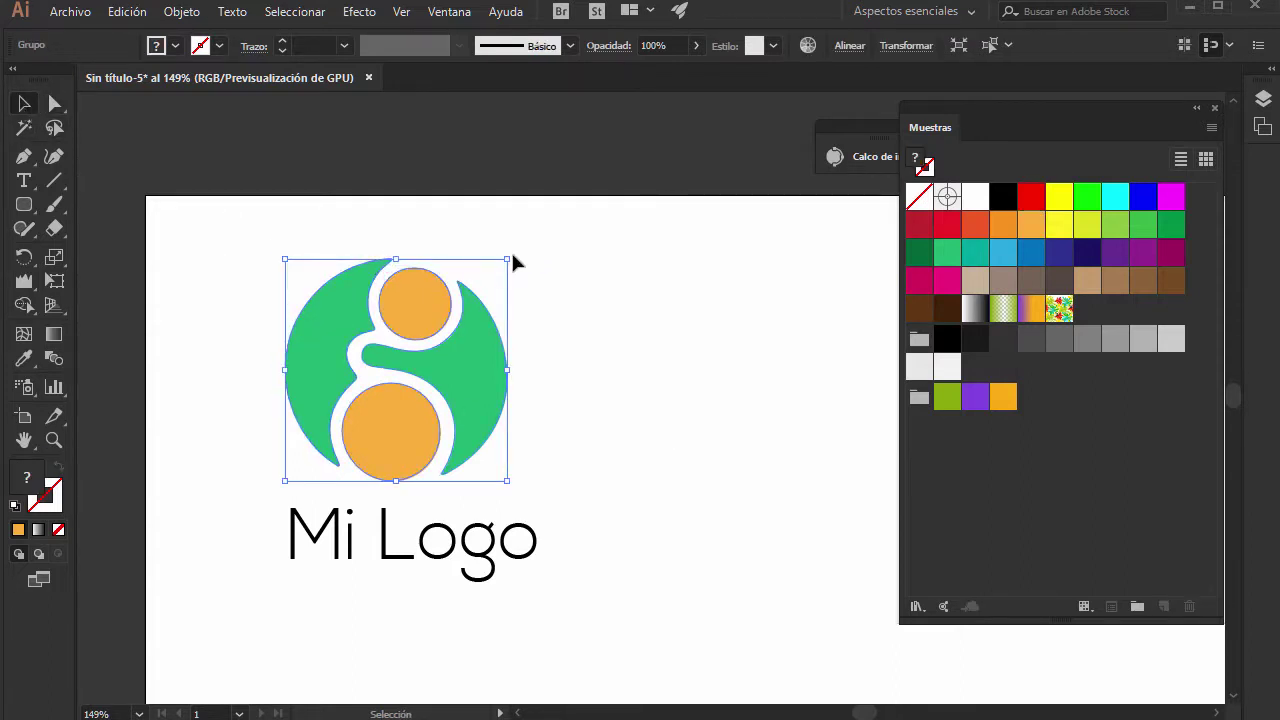
Rotate the logo group about 282° so the two orange circles sit side by side.
drag(515, 254, 540, 471)
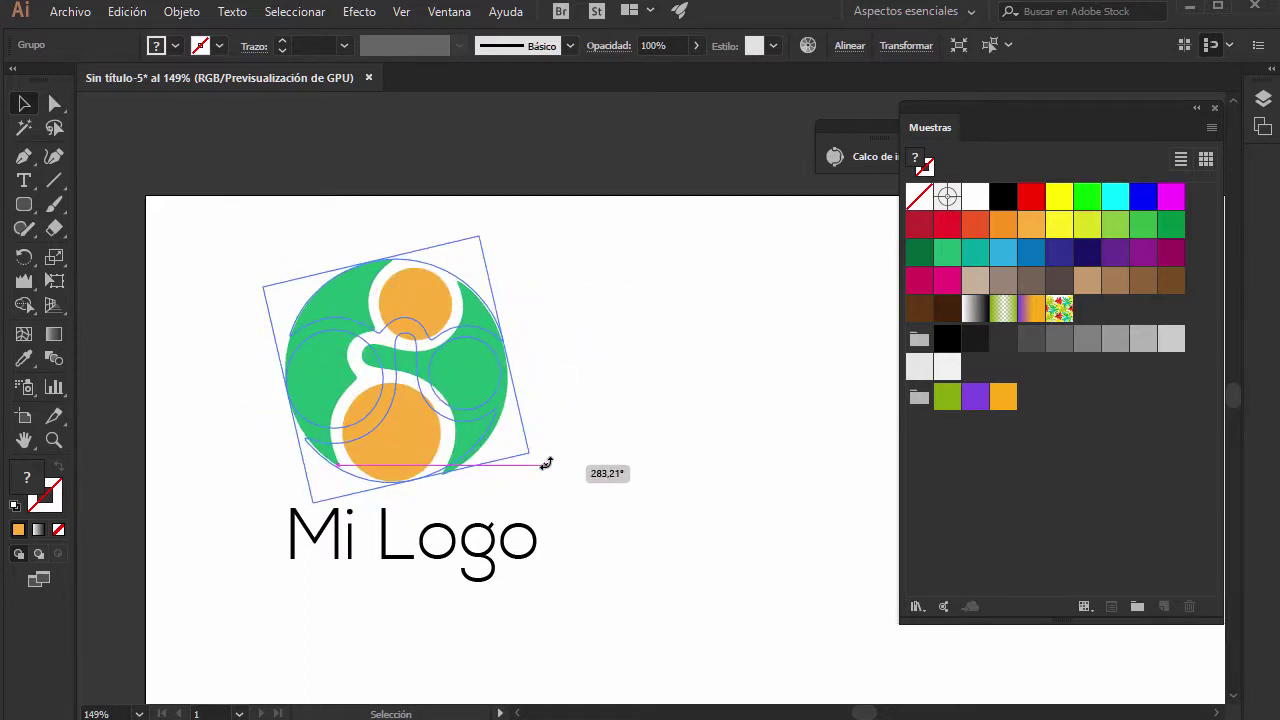
drag(540, 471, 546, 460)
click(702, 495)
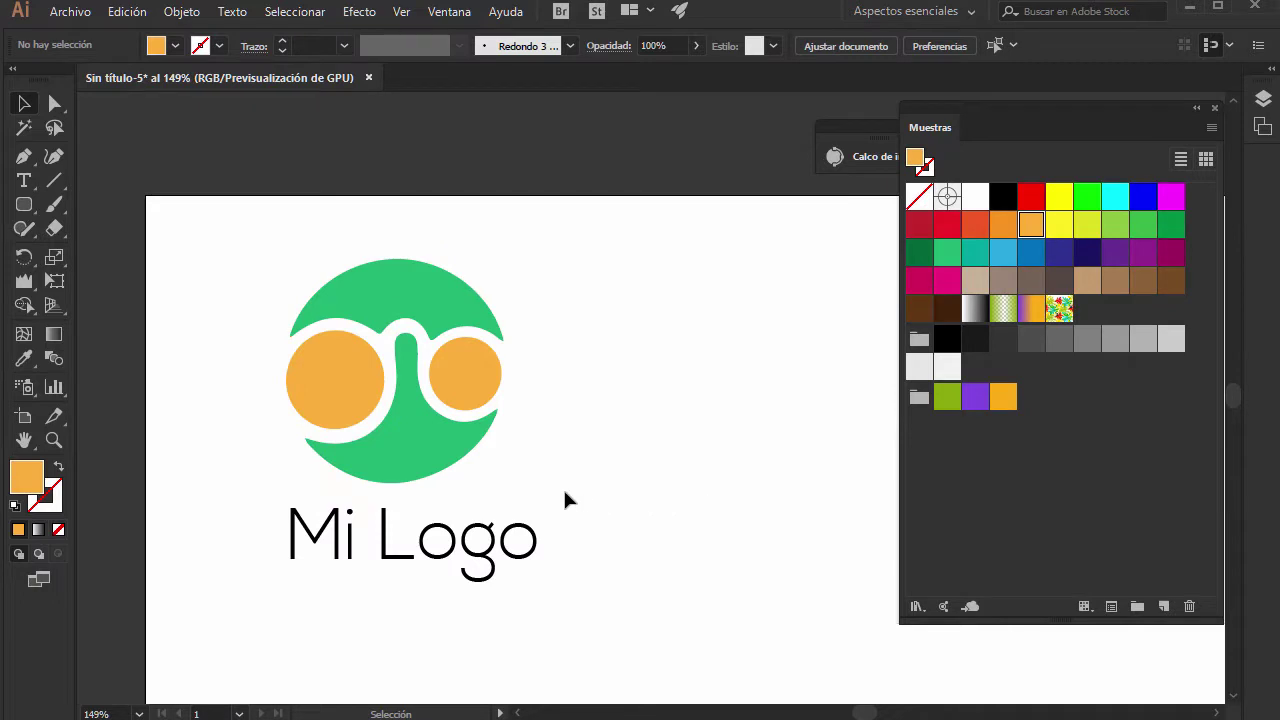
click(51, 105)
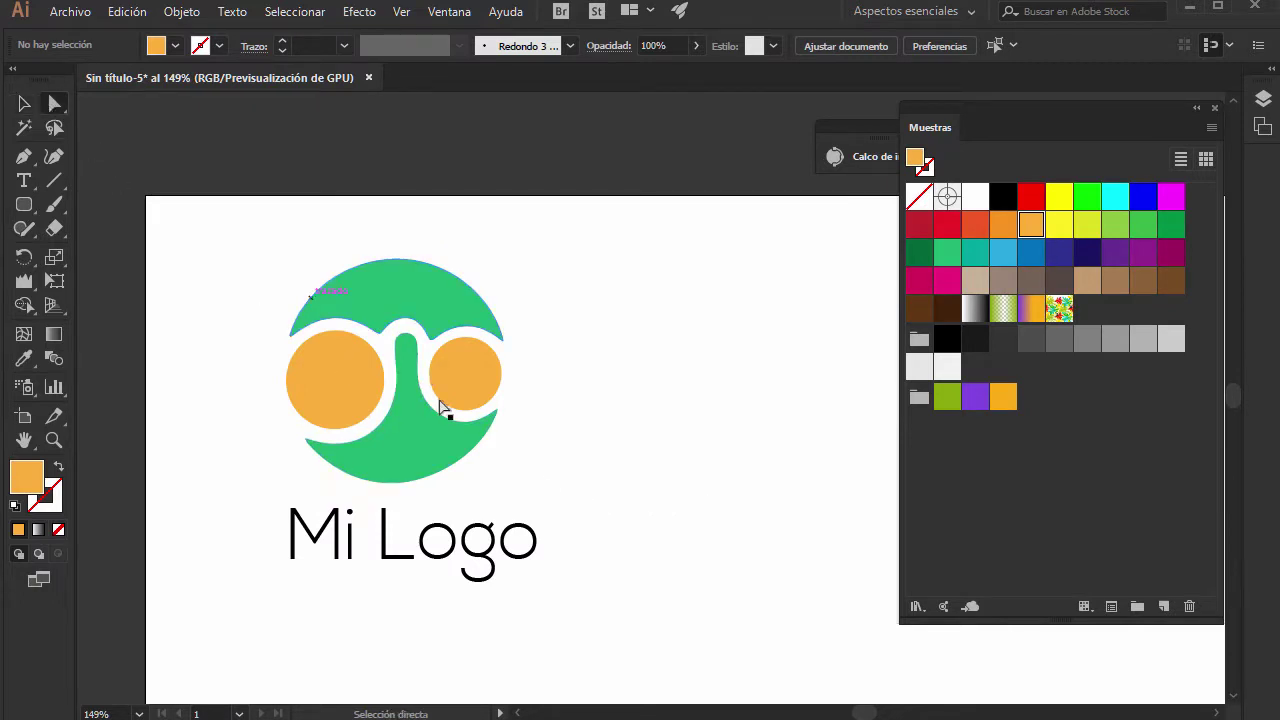
Duplicate the left orange circle, shrink the copy, and nudge it inside the original.
click(351, 388)
key(ctrl+plus)
key(ctrl+plus)
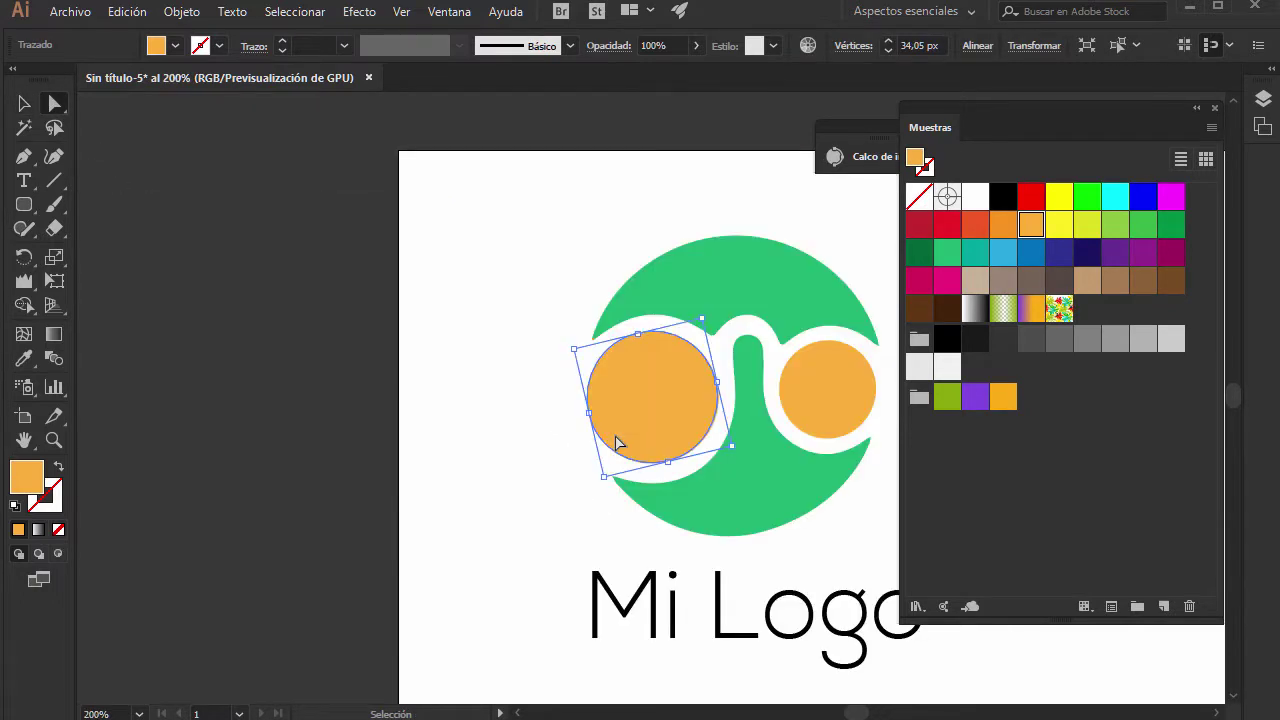
drag(755, 470, 437, 398)
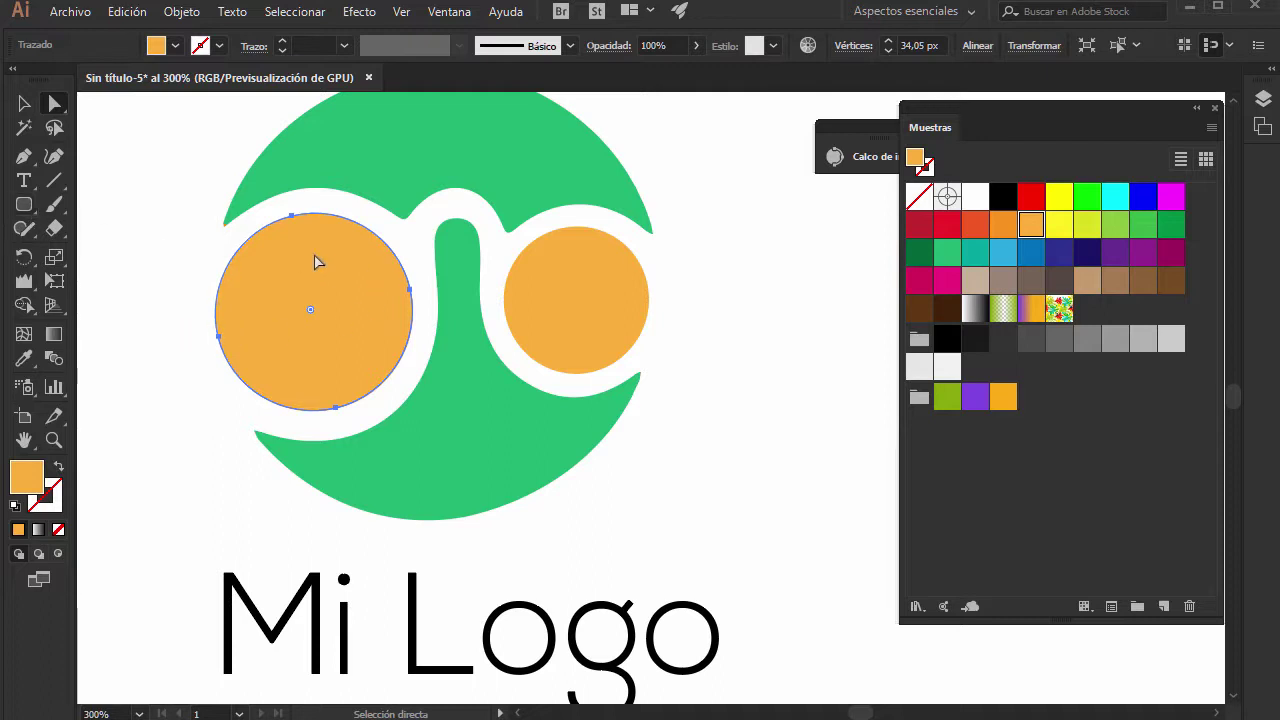
drag(311, 283, 374, 295)
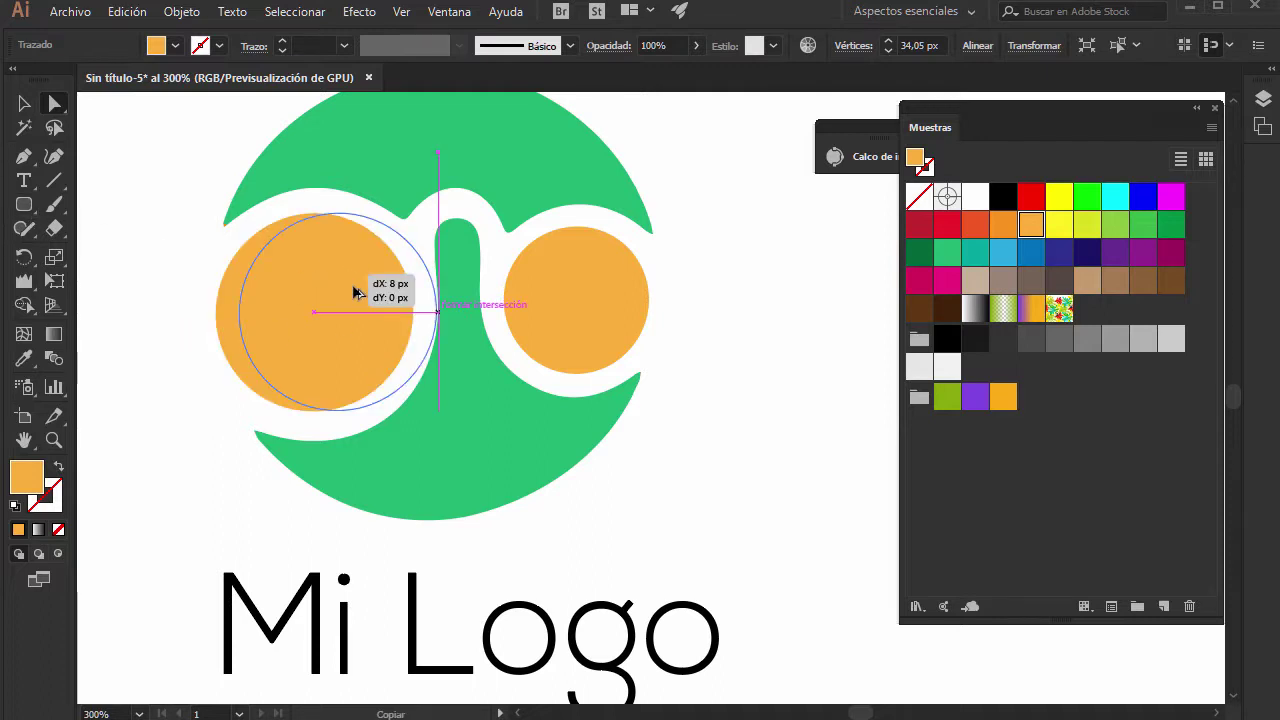
click(24, 103)
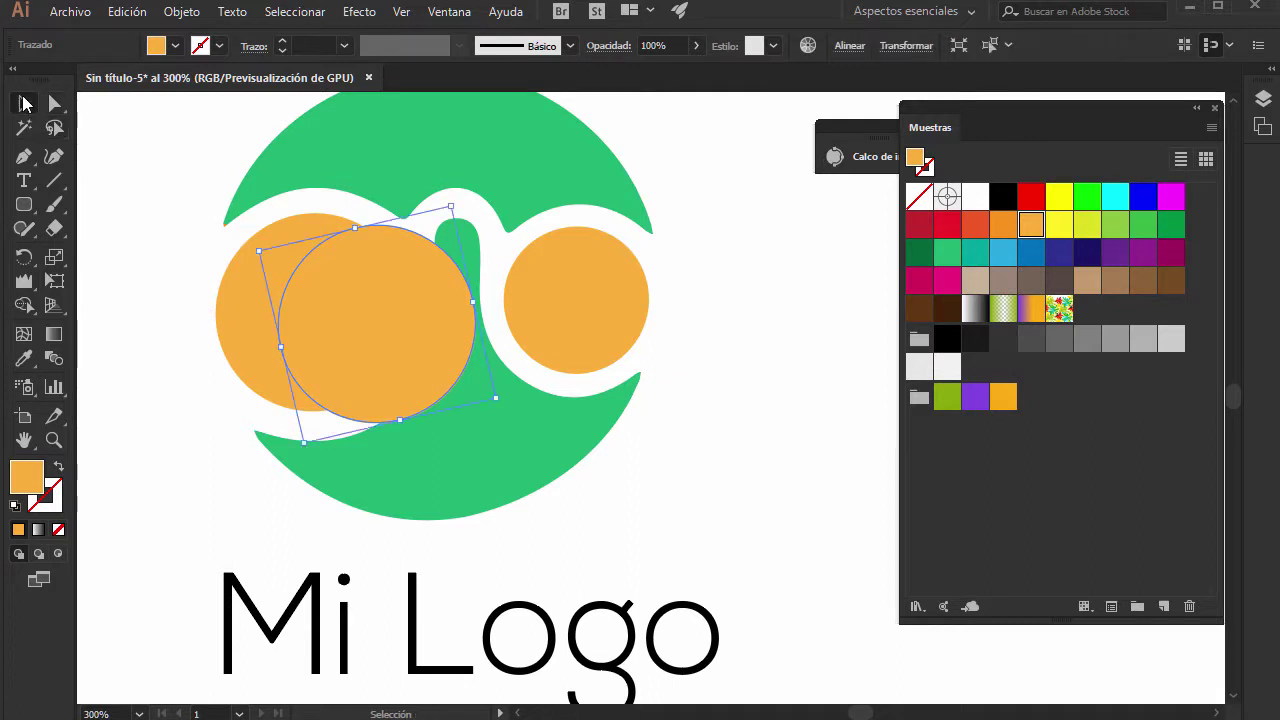
shift+click(497, 410)
drag(494, 399, 420, 351)
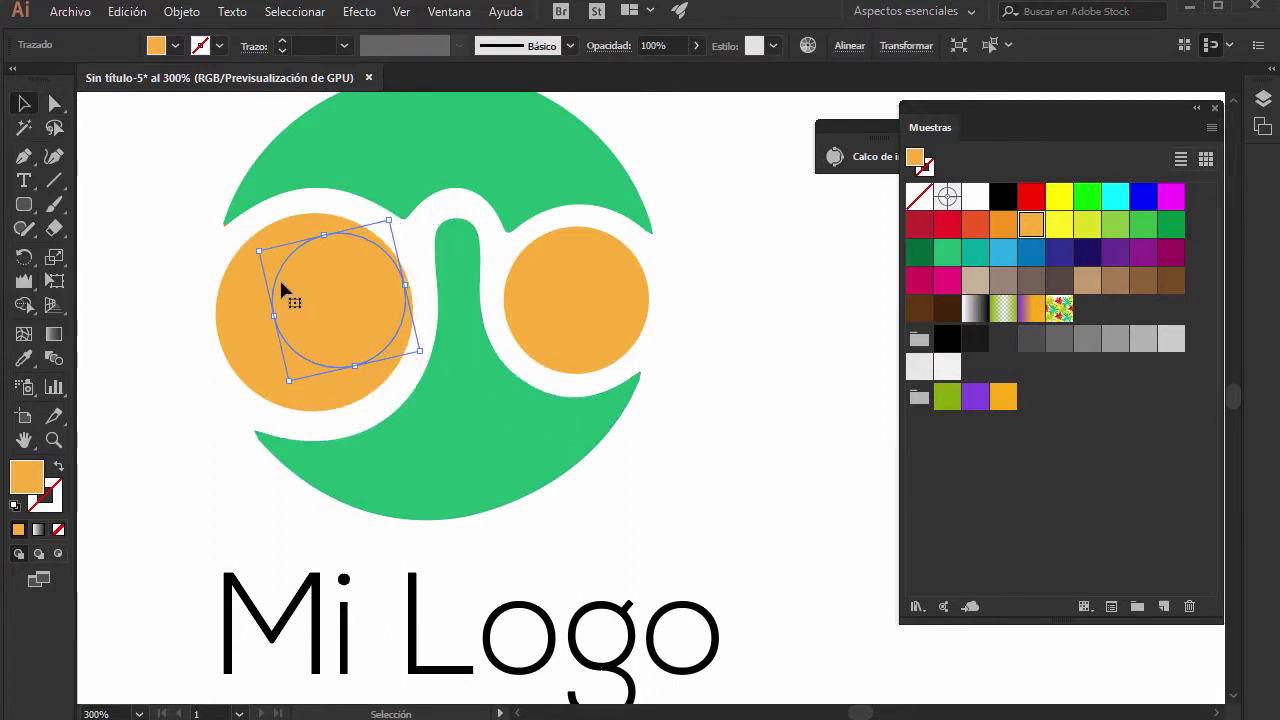
key(Left)
key(Left)
key(Left)
key(Left)
key(Left)
key(Left)
key(Down)
key(Down)
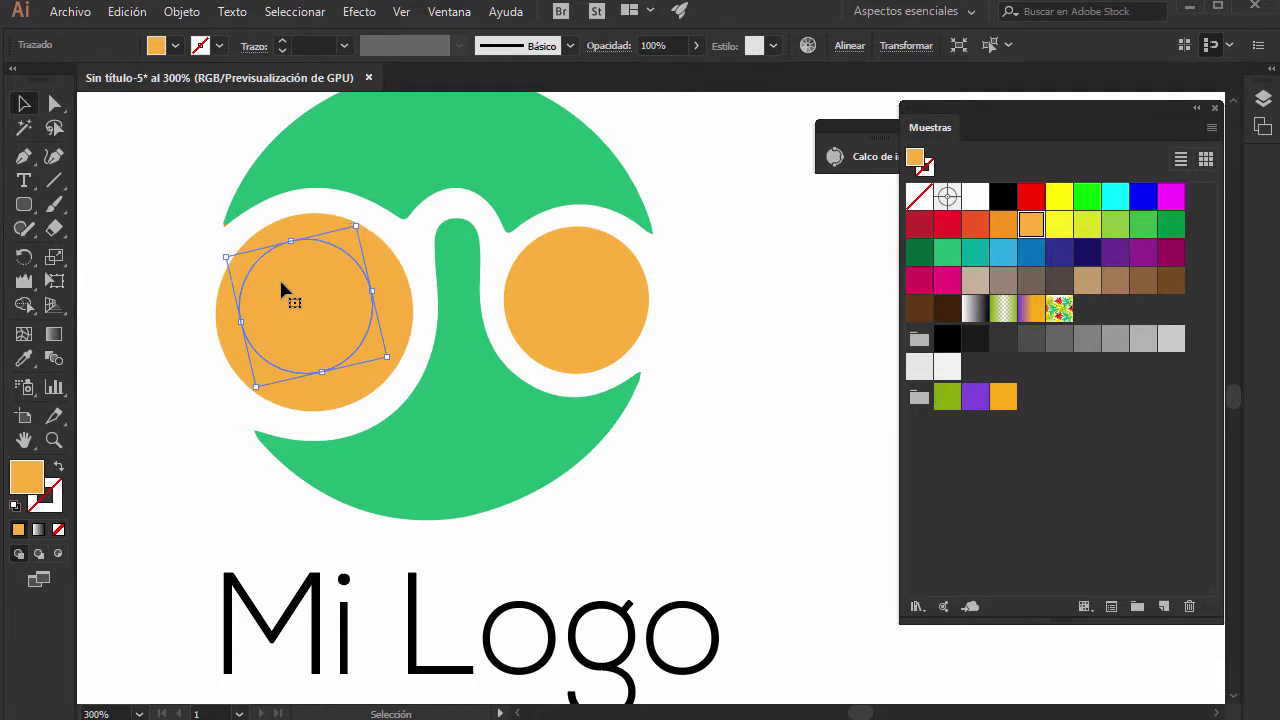
key(Down)
key(Down)
key(Right)
key(Right)
key(Right)
key(Right)
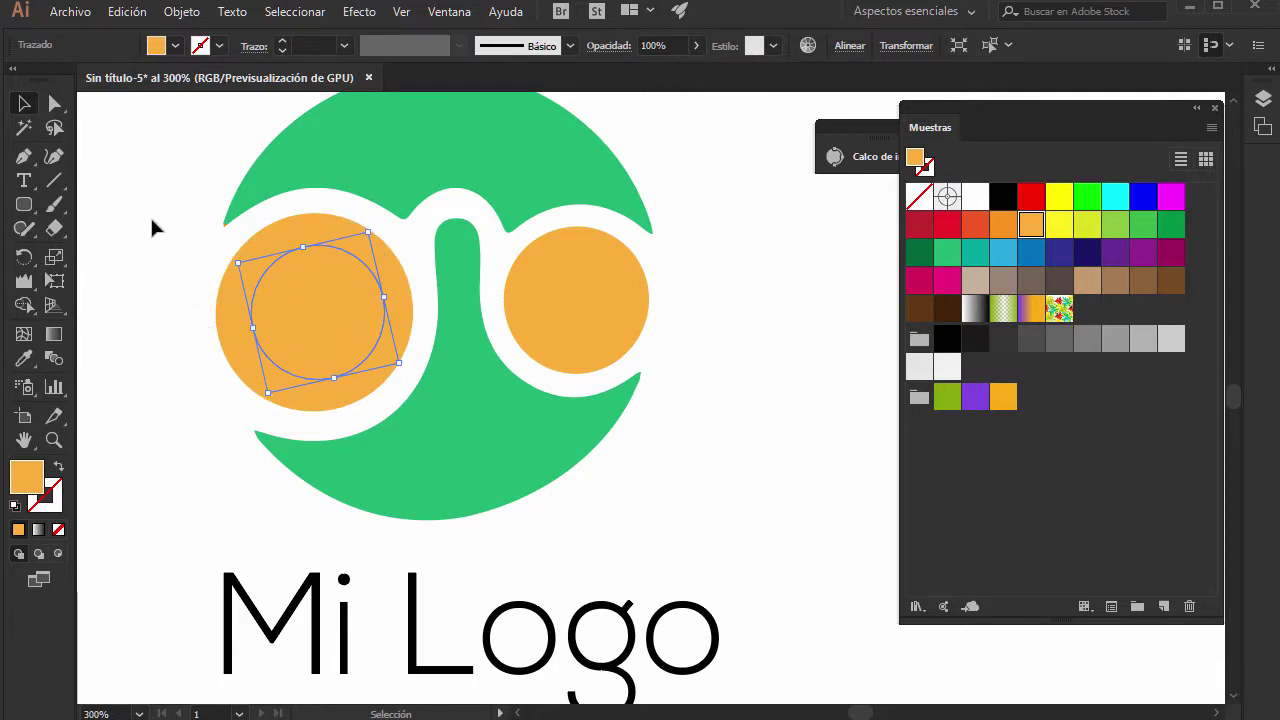
Combine both left circles with Objeto > Trazado compuesto > Crear into a hollow ring.
key(a)
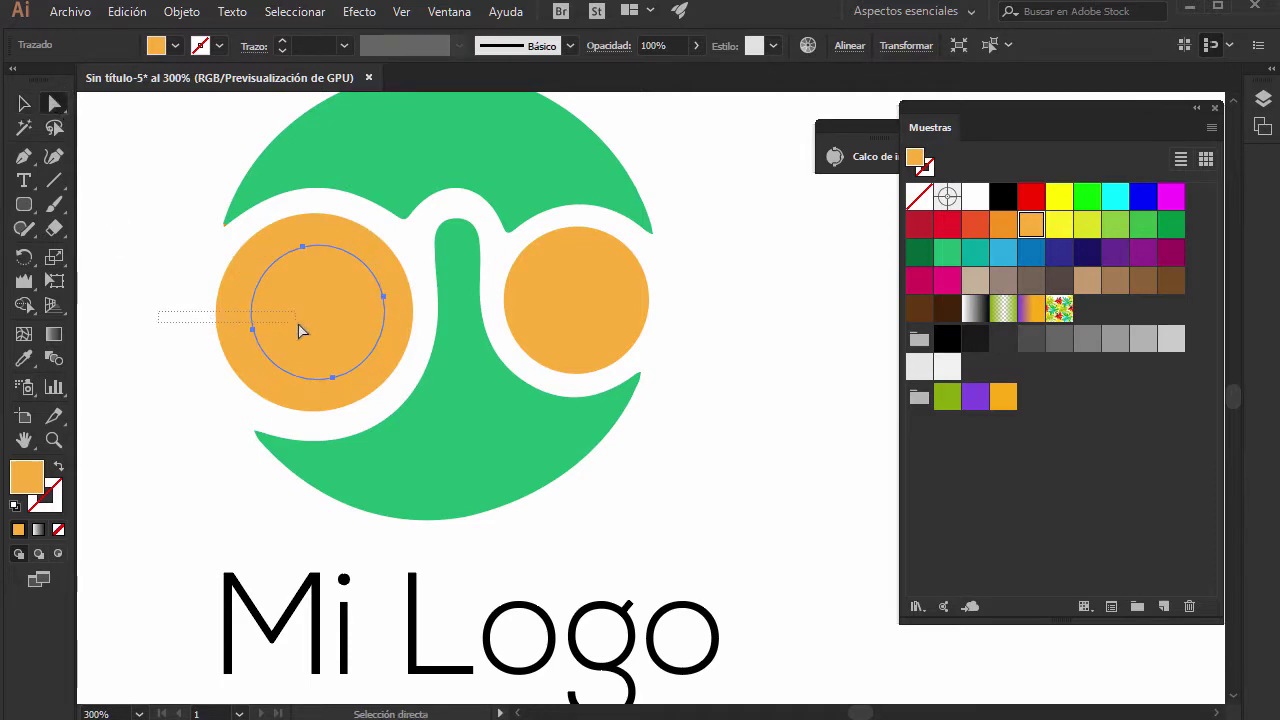
drag(298, 324, 300, 327)
click(181, 11)
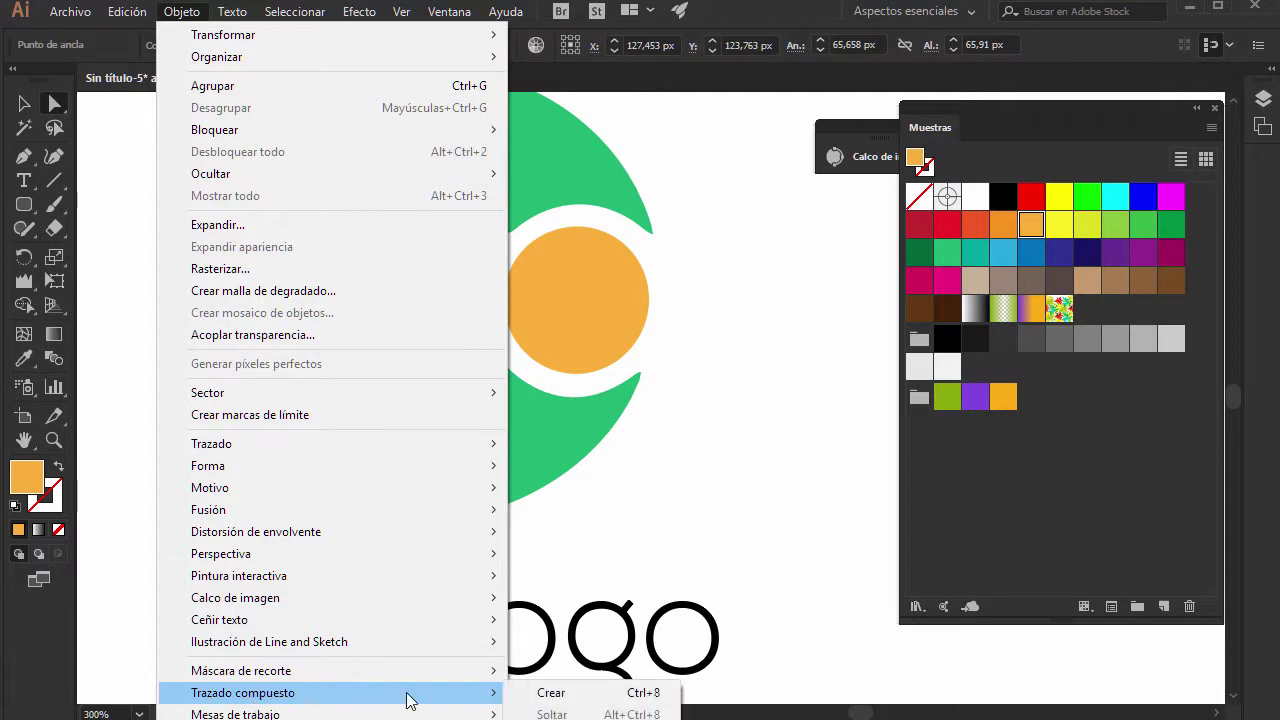
click(543, 692)
click(214, 457)
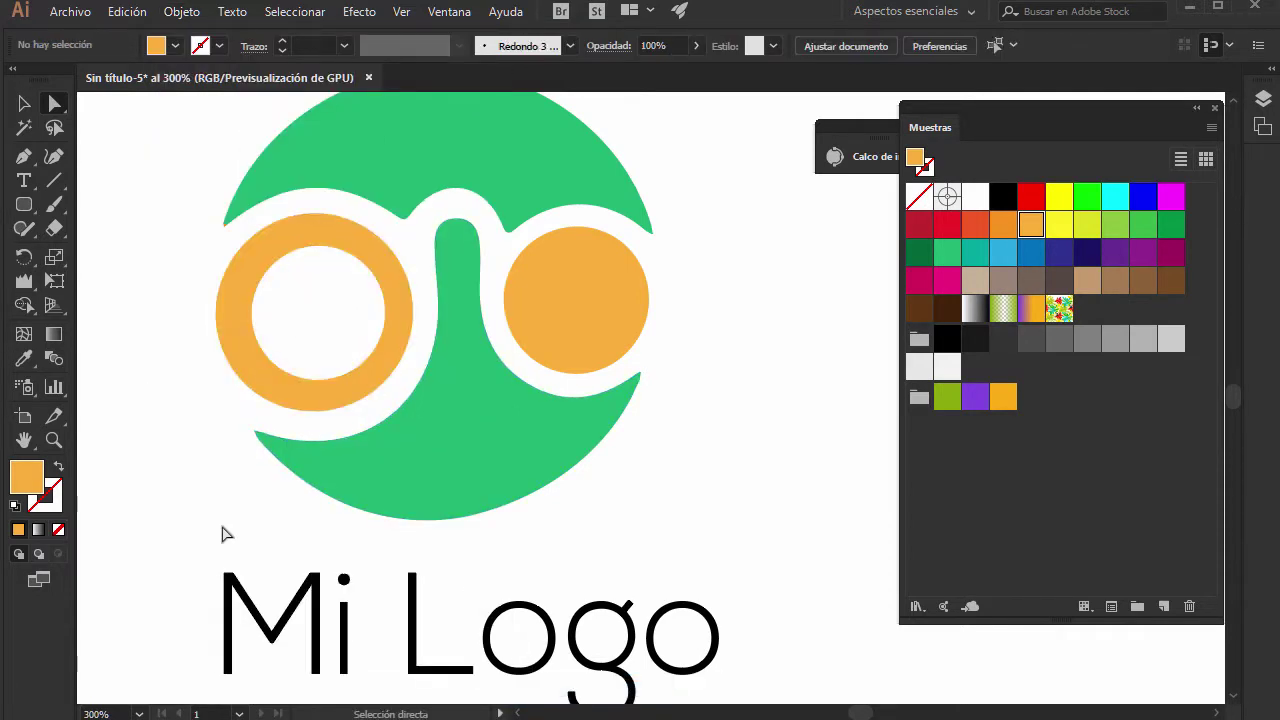
Duplicate the right orange circle, shrink the copy, and nudge it inside the original.
click(585, 296)
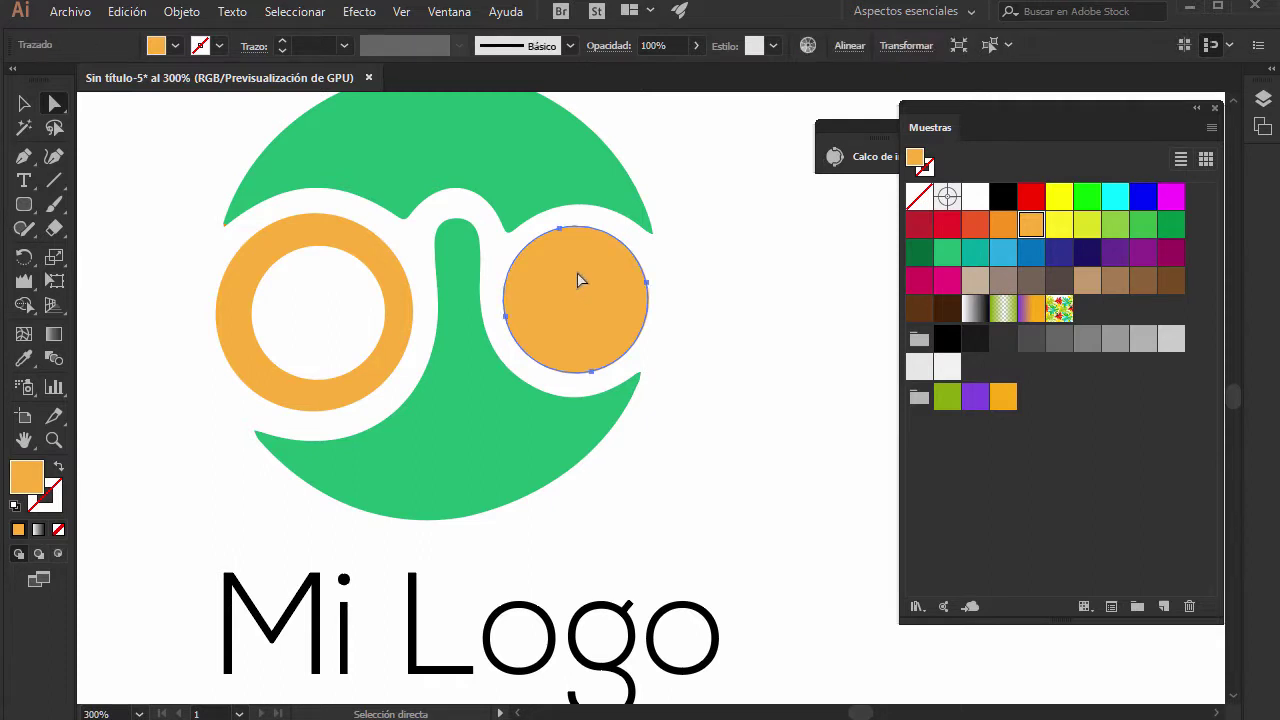
drag(575, 278, 692, 373)
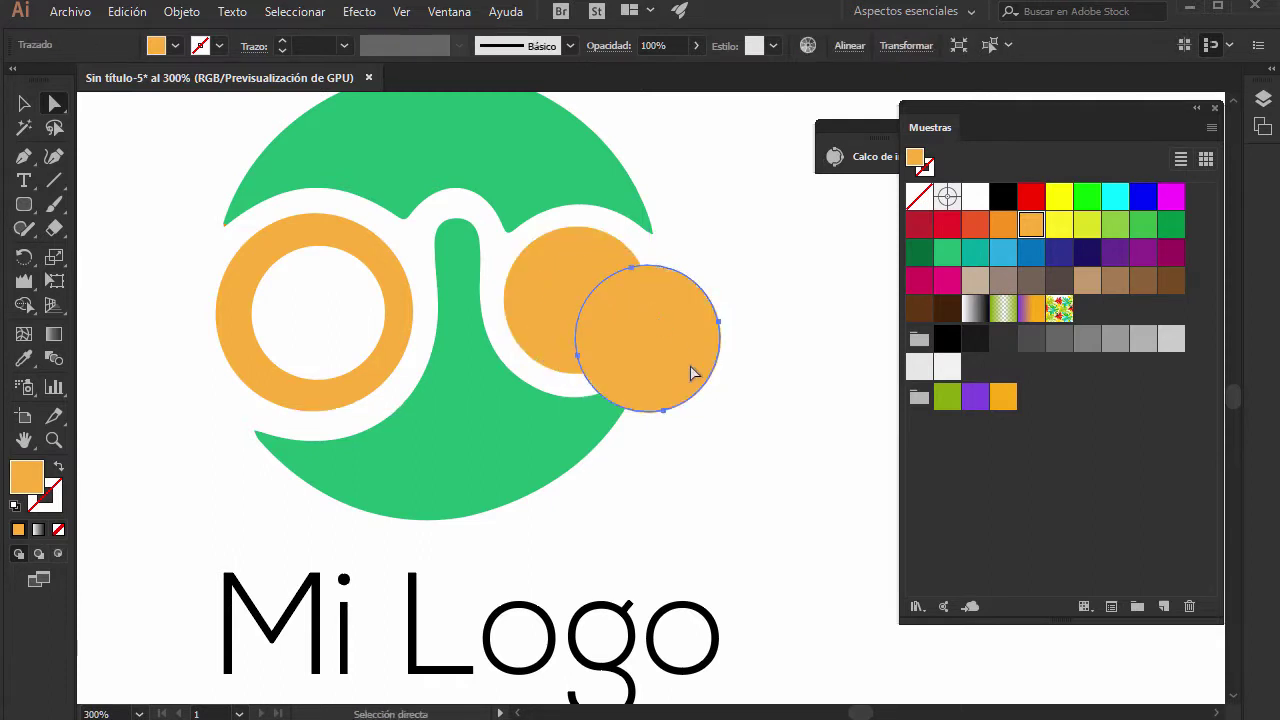
click(24, 103)
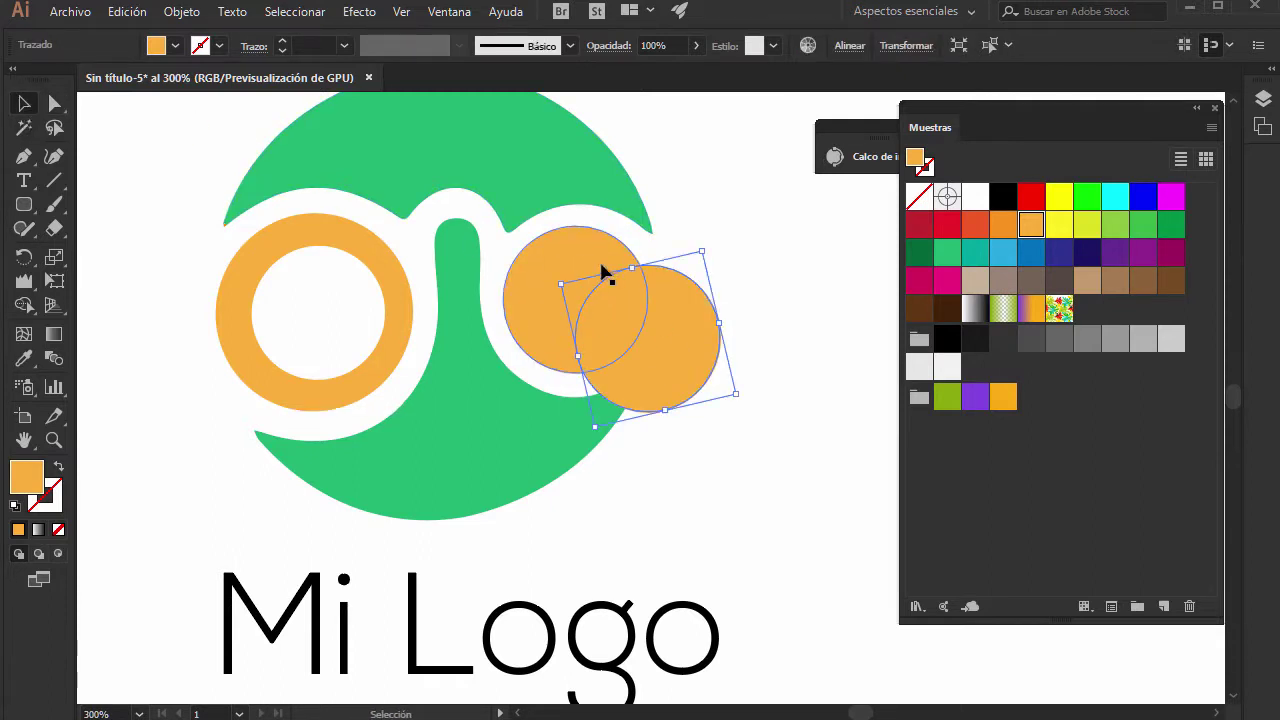
drag(560, 287, 598, 308)
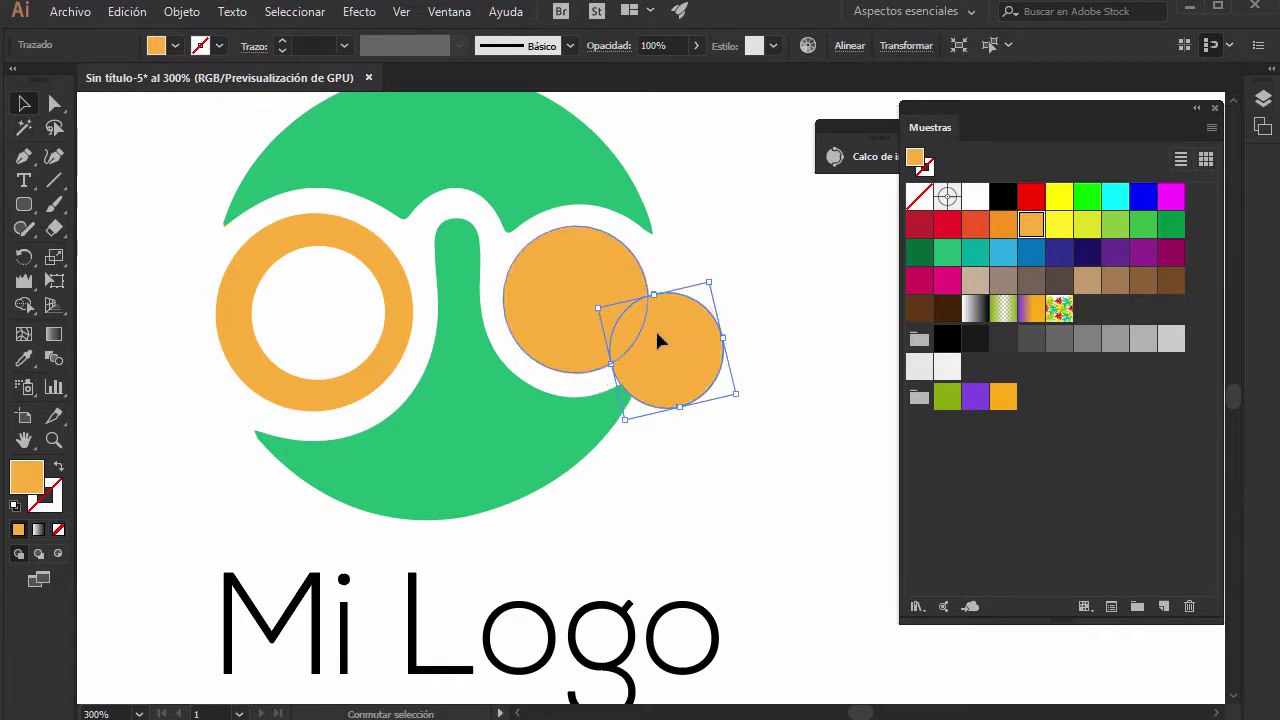
drag(681, 350, 621, 318)
key(Up)
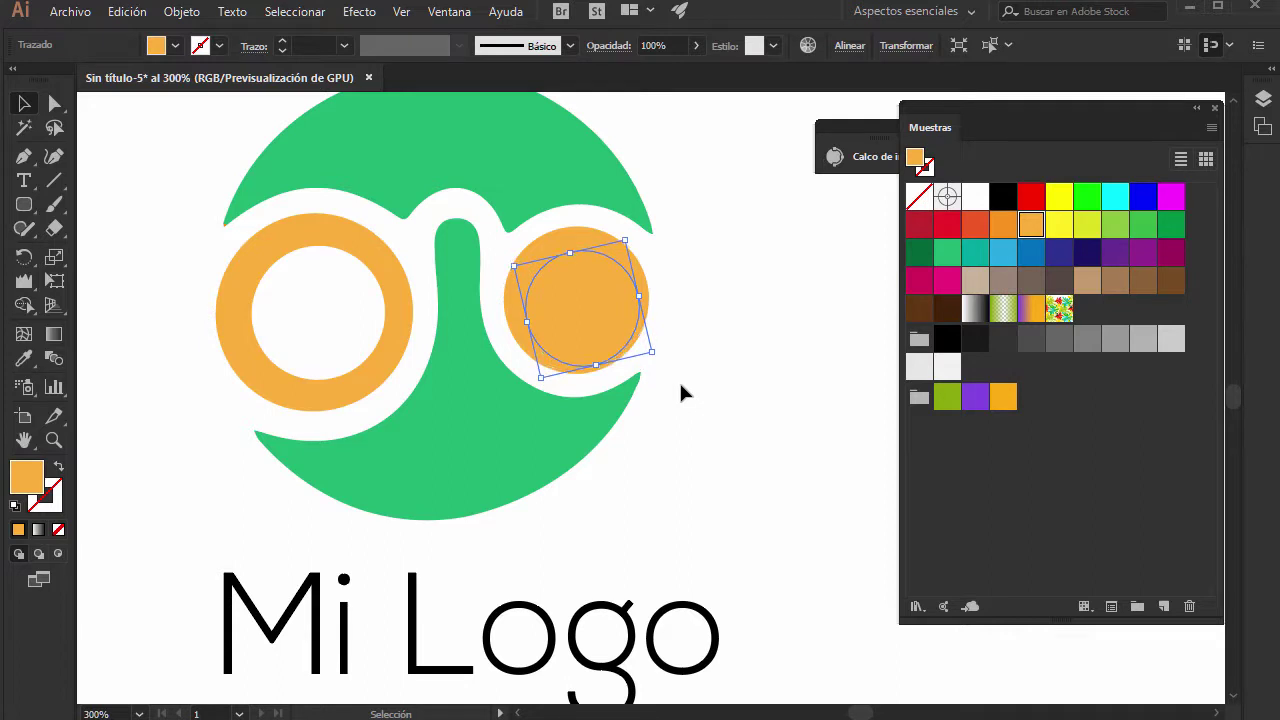
key(Up)
key(Right)
key(Left)
key(Left)
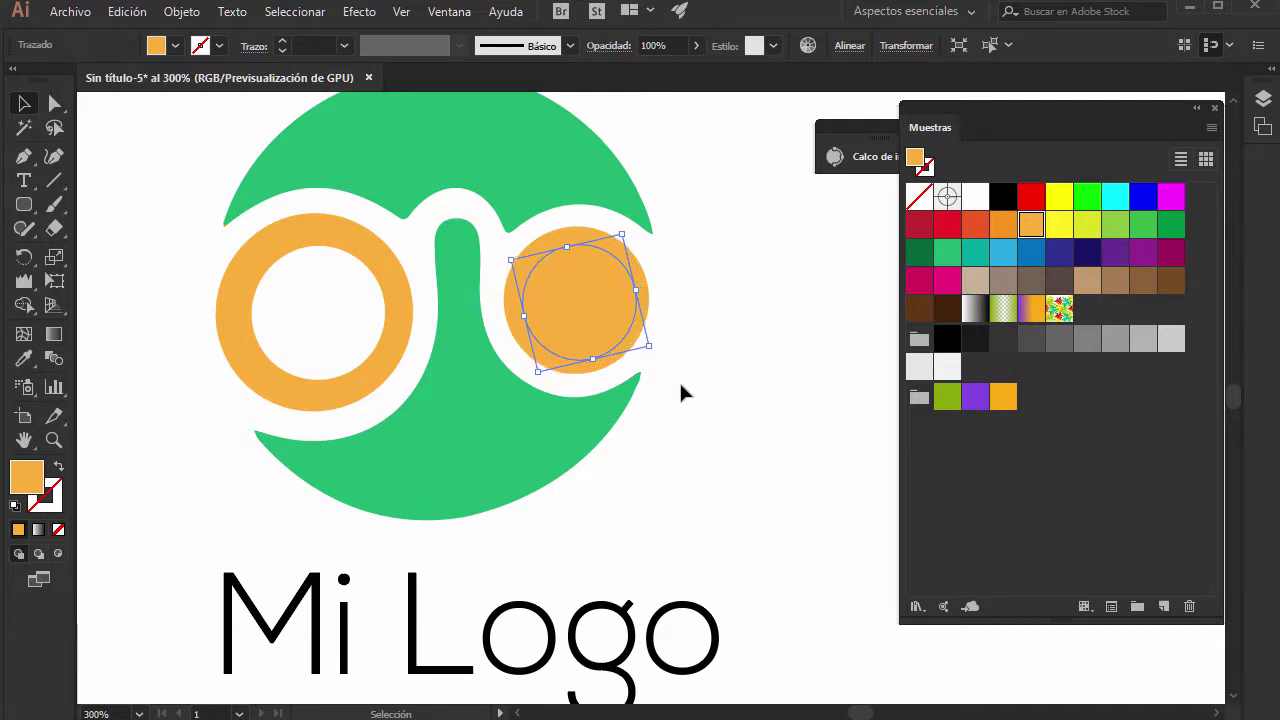
key(Up)
click(738, 354)
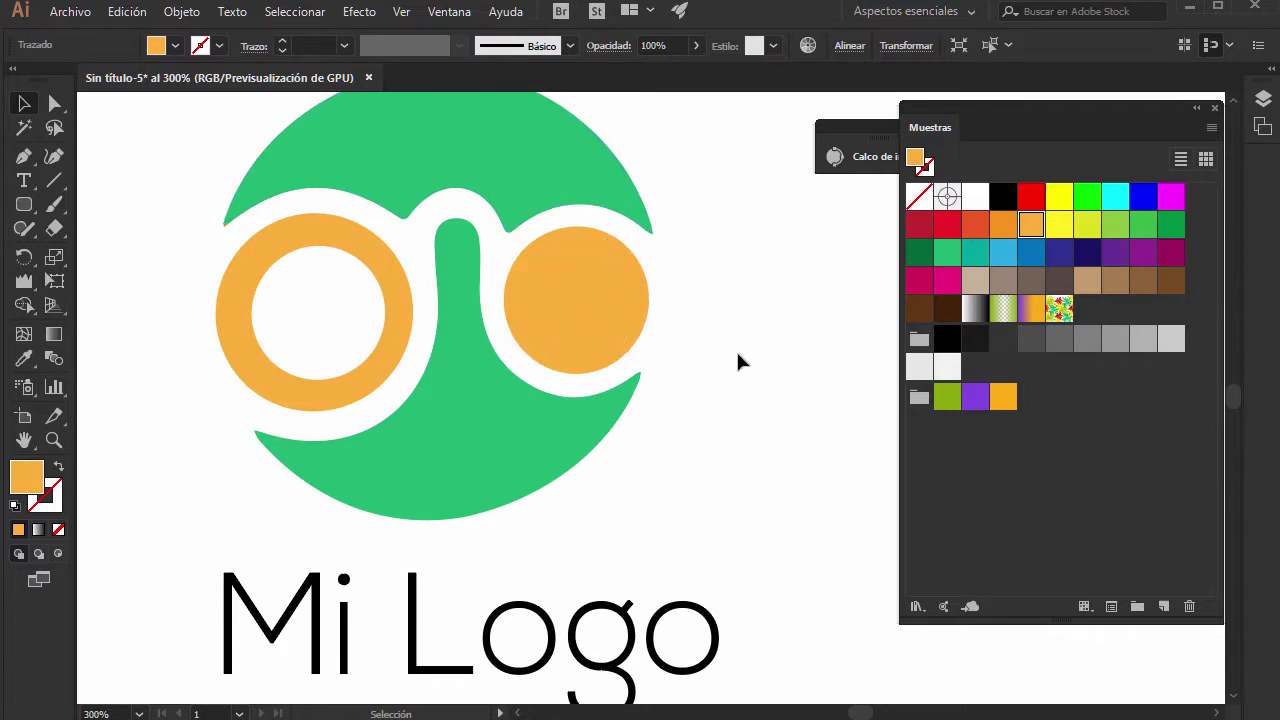
Combine both right circles with Objeto > Trazado compuesto > Crear into a hollow ring.
key(a)
drag(720, 338, 560, 294)
click(181, 14)
mouse_move(243, 693)
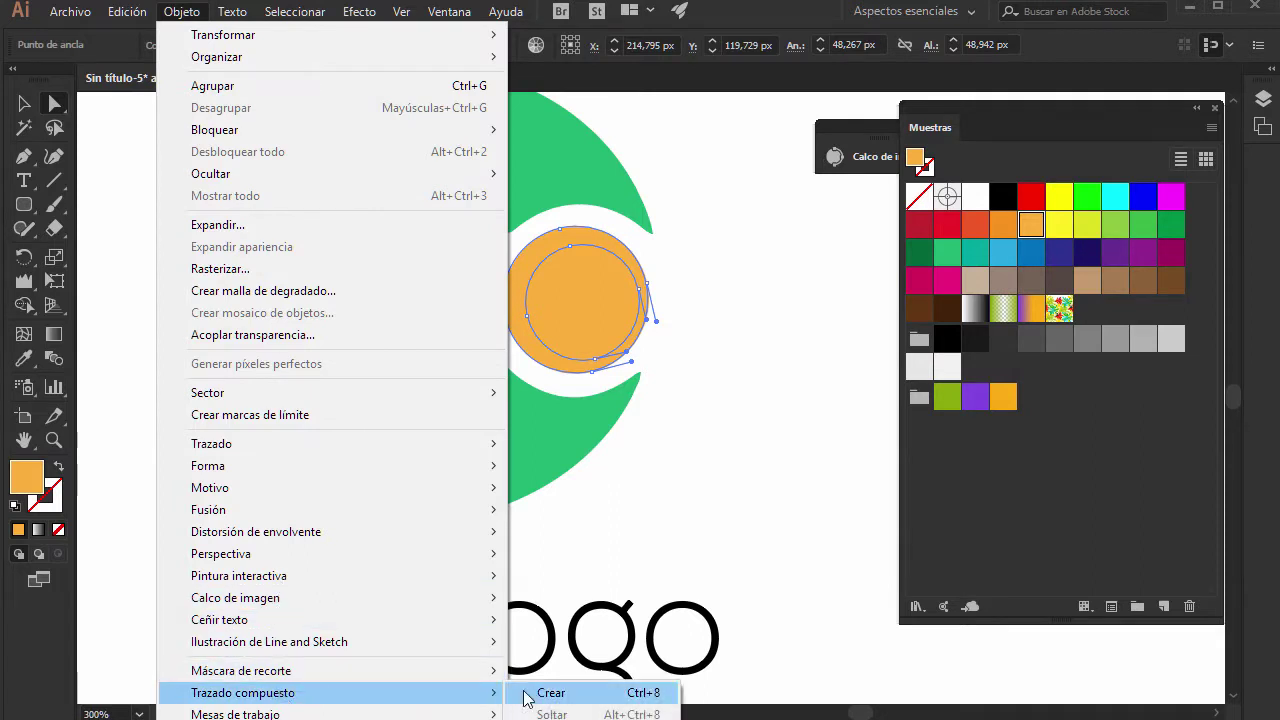
click(545, 693)
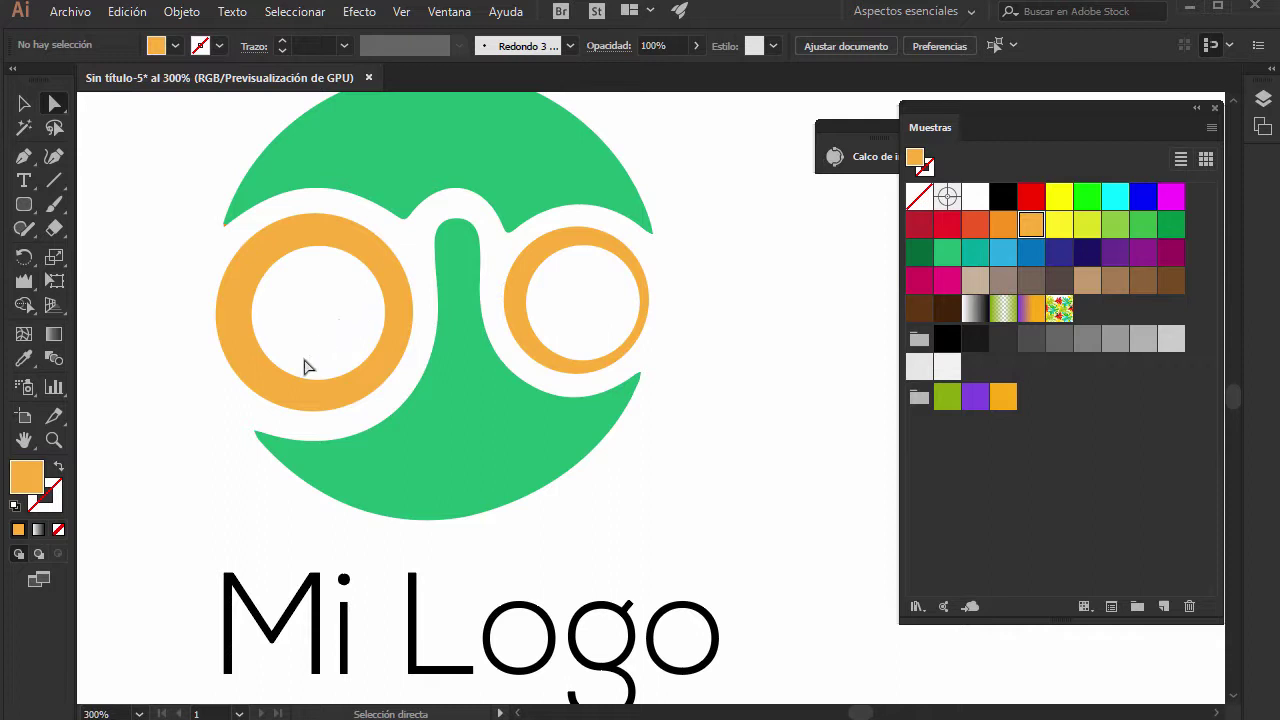
click(333, 235)
Draw a small ellipse inside the left orange ring as a pupil.
click(140, 309)
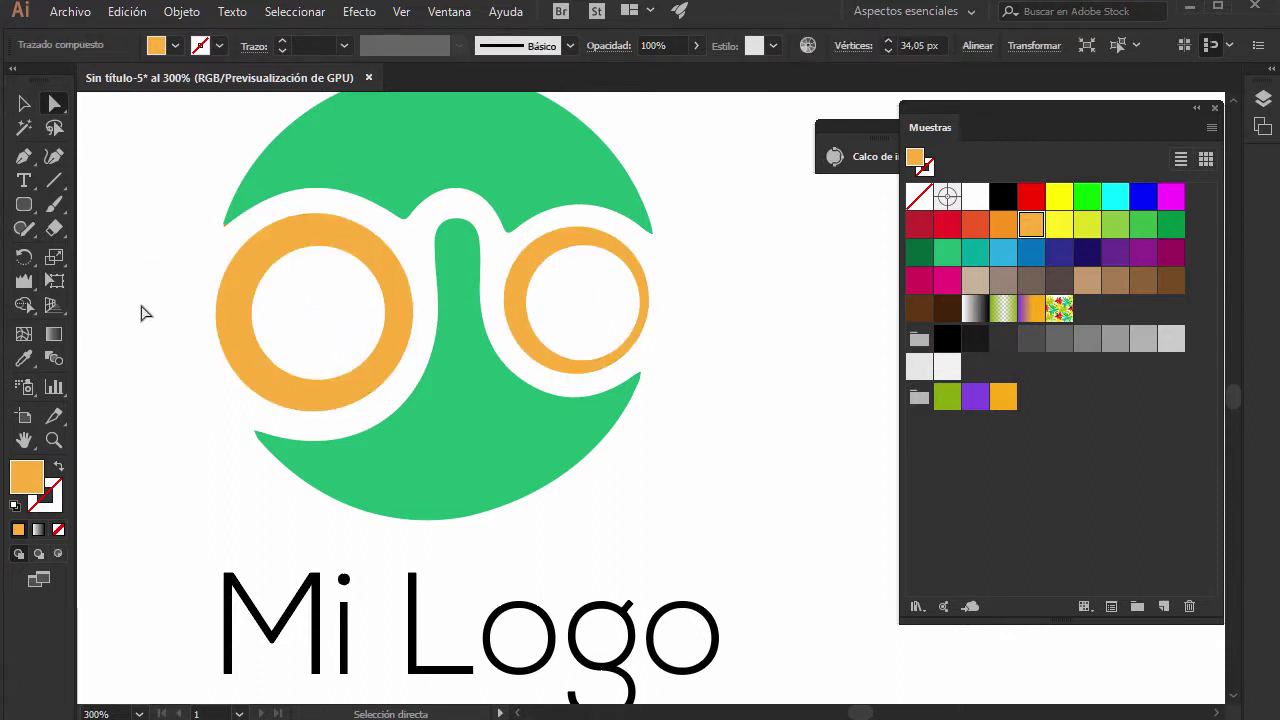
click(24, 205)
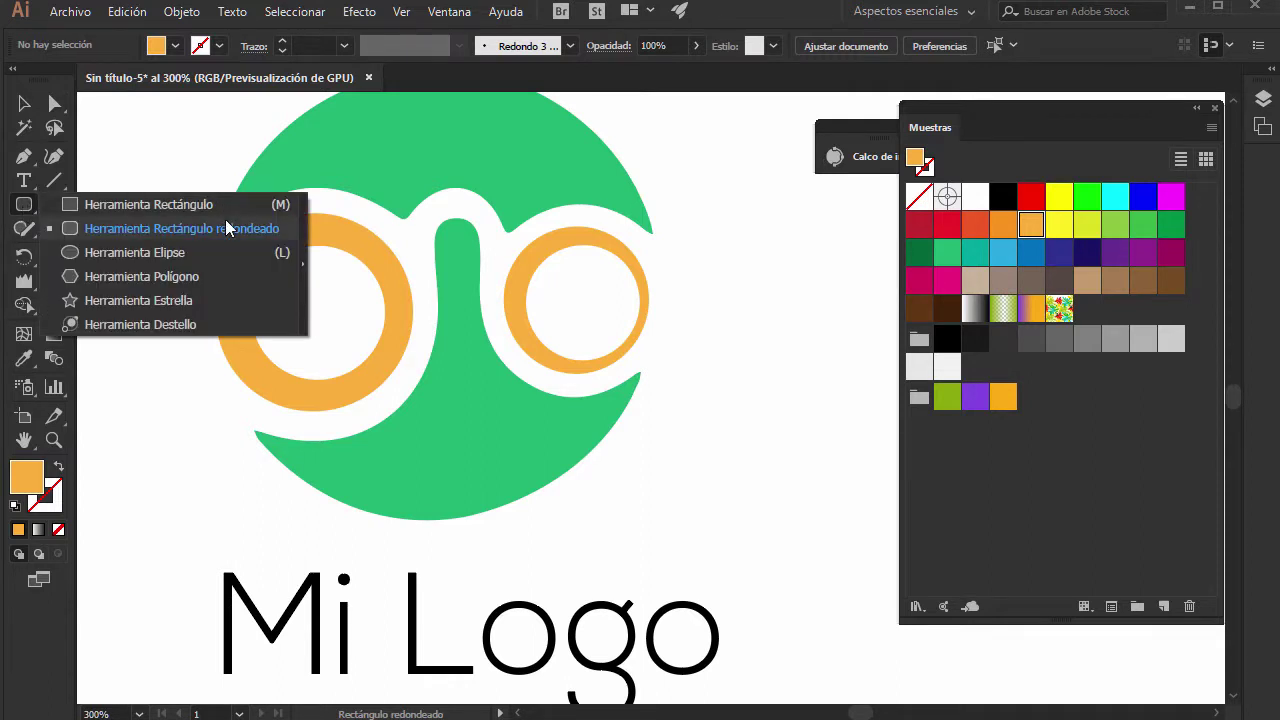
click(141, 256)
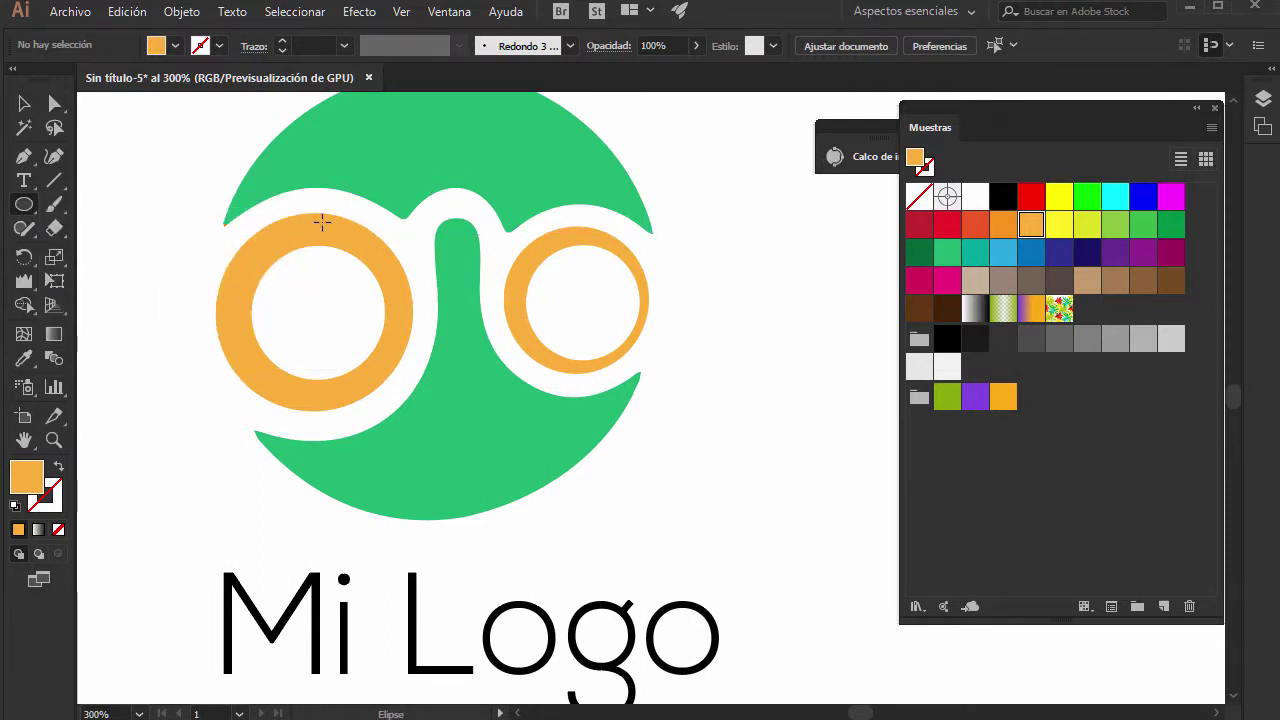
drag(319, 319, 374, 384)
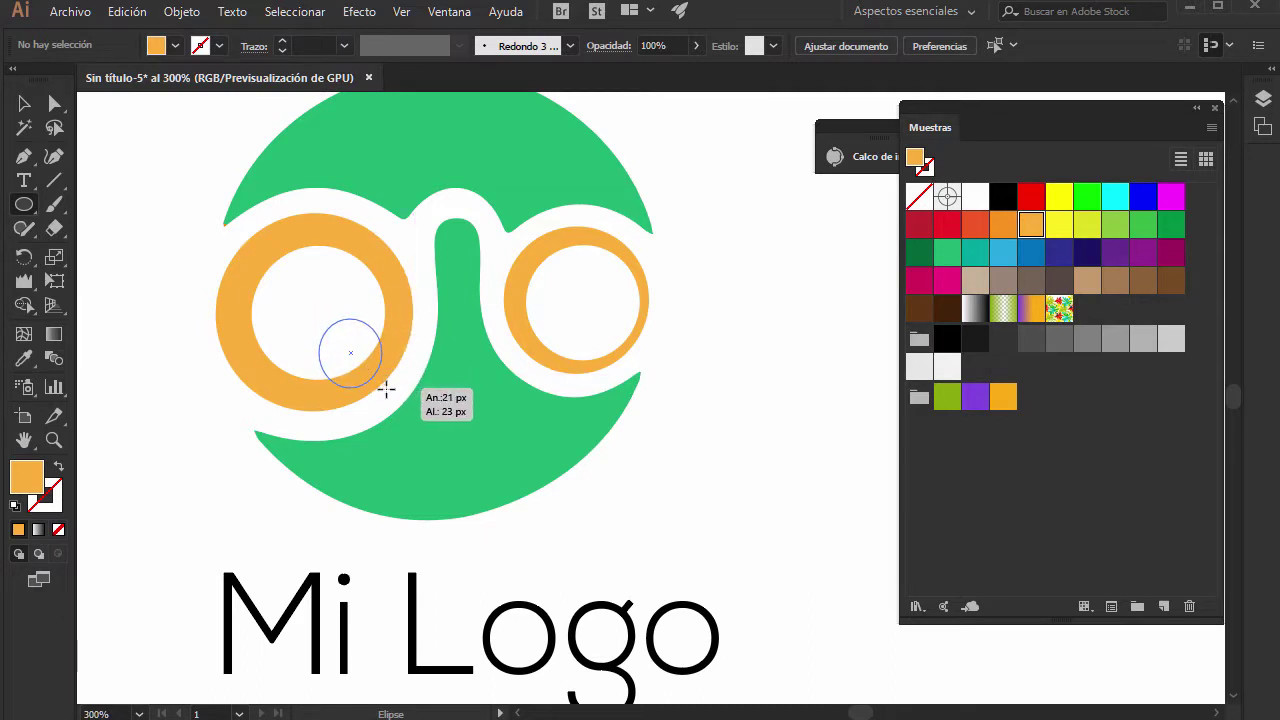
drag(374, 384, 401, 361)
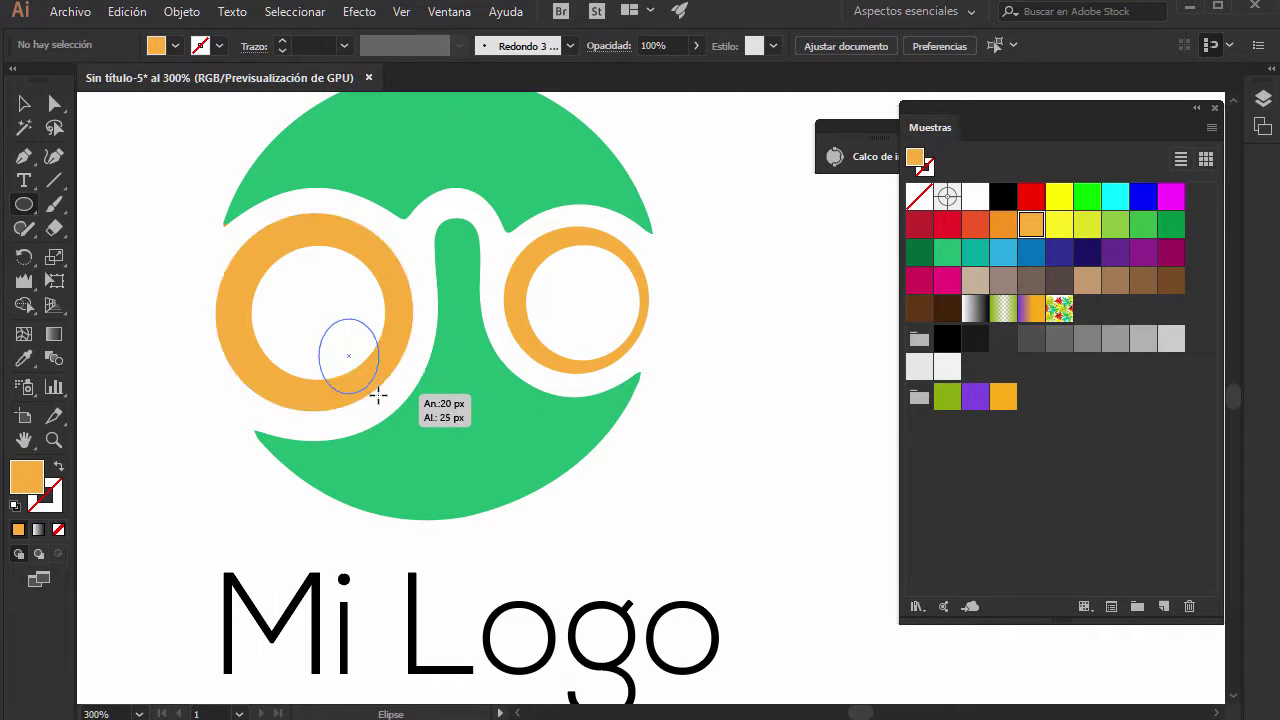
drag(380, 393, 380, 393)
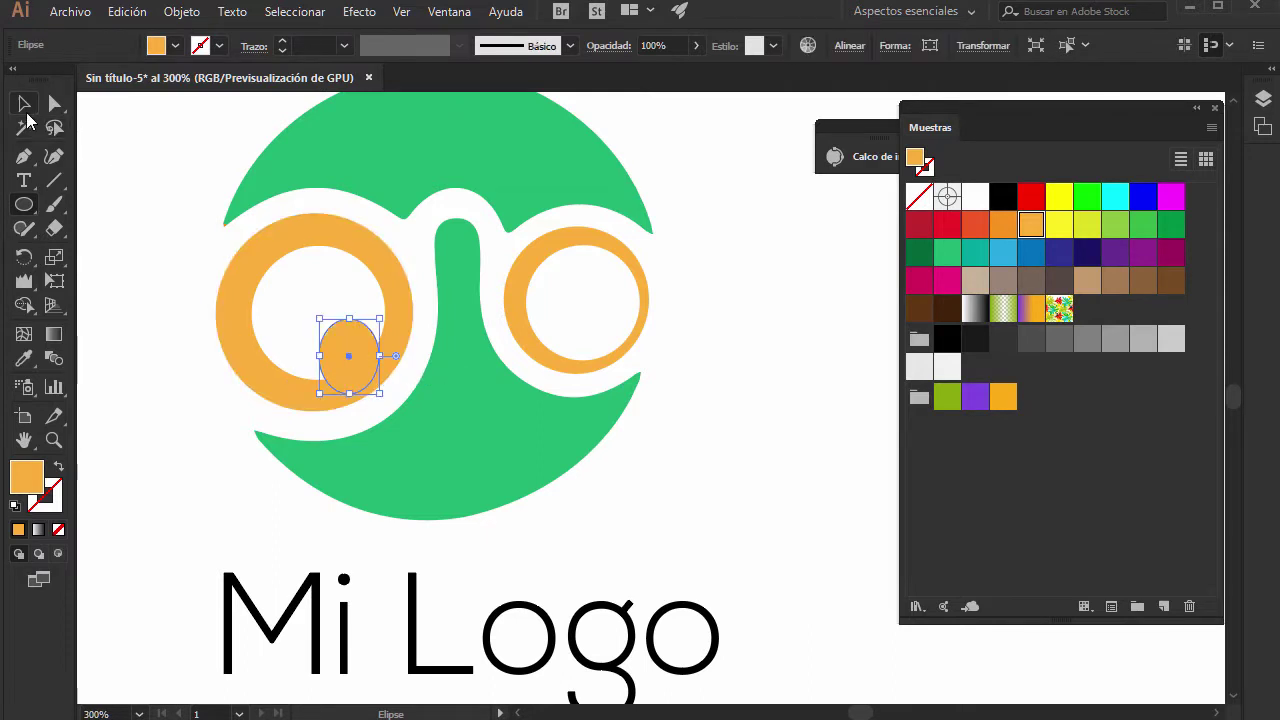
click(24, 103)
shift+click(391, 294)
mouse_move(385, 312)
mouse_down()
mouse_move(400, 320)
mouse_move(369, 330)
mouse_up()
key(ctrl+z)
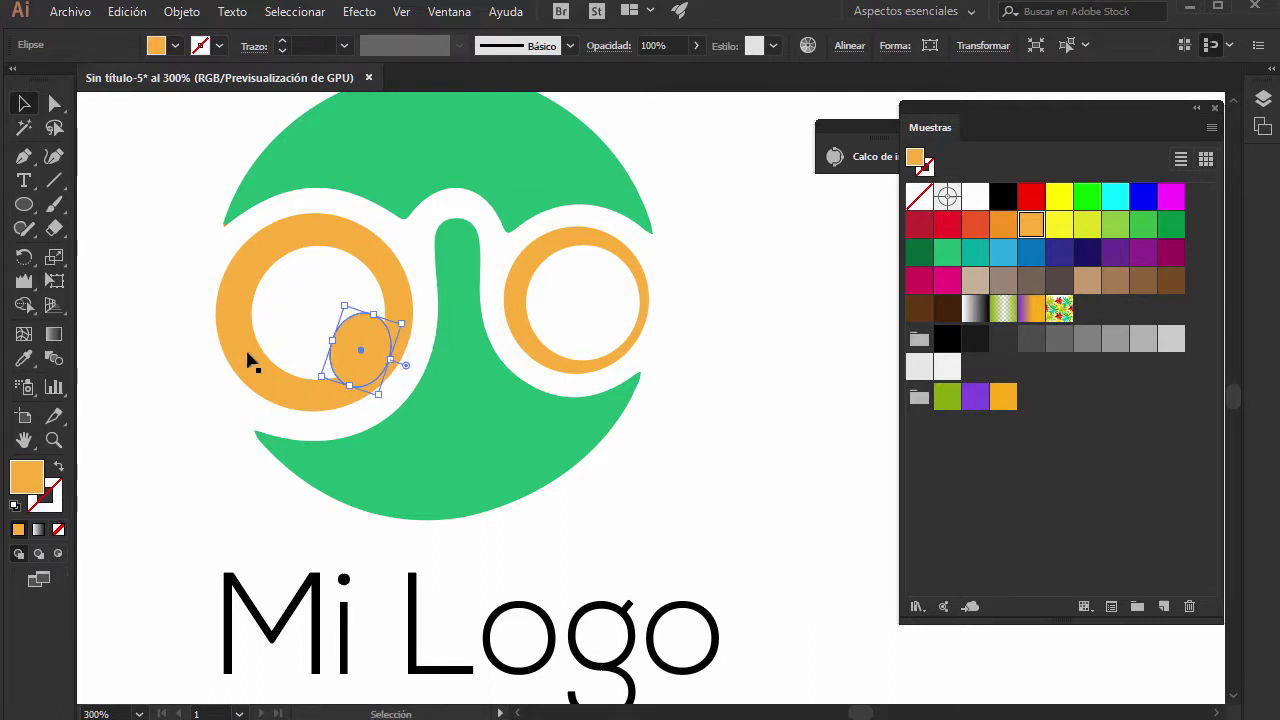
Eyedropper the face's green onto the pupil and send it backward behind the ring.
click(23, 360)
click(456, 150)
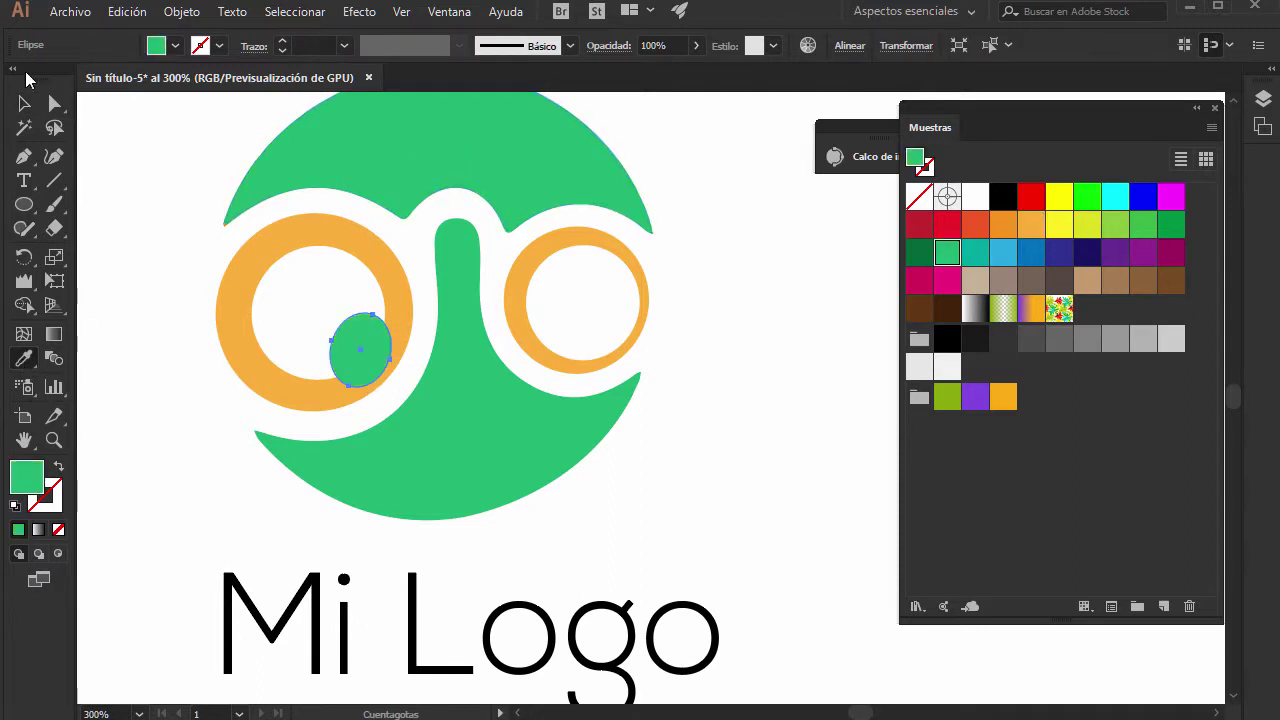
click(23, 103)
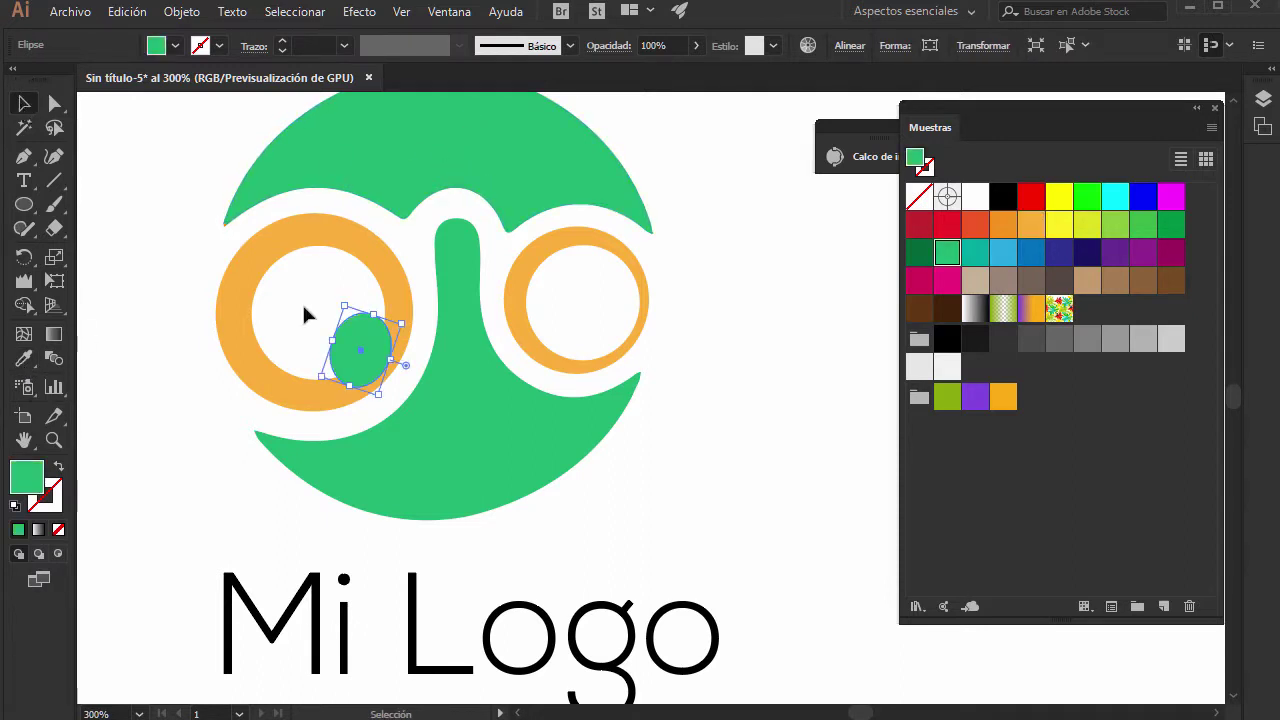
right_click(362, 330)
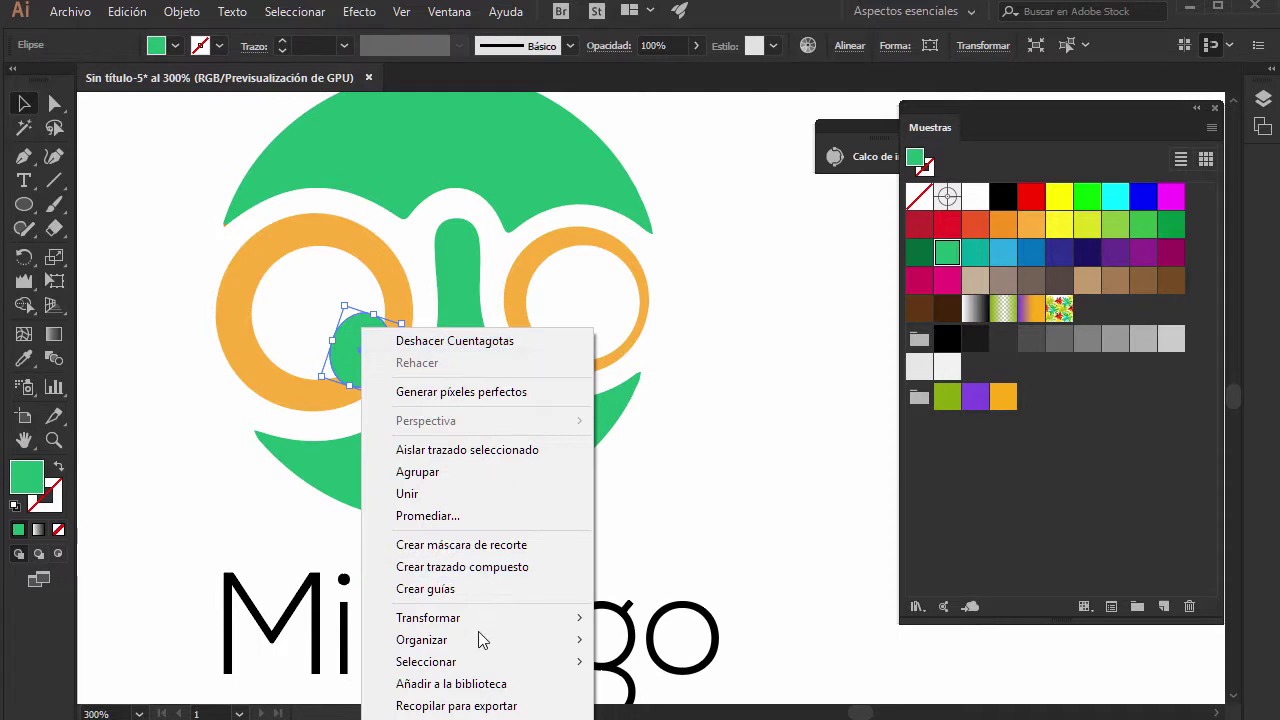
mouse_move(421, 639)
click(660, 705)
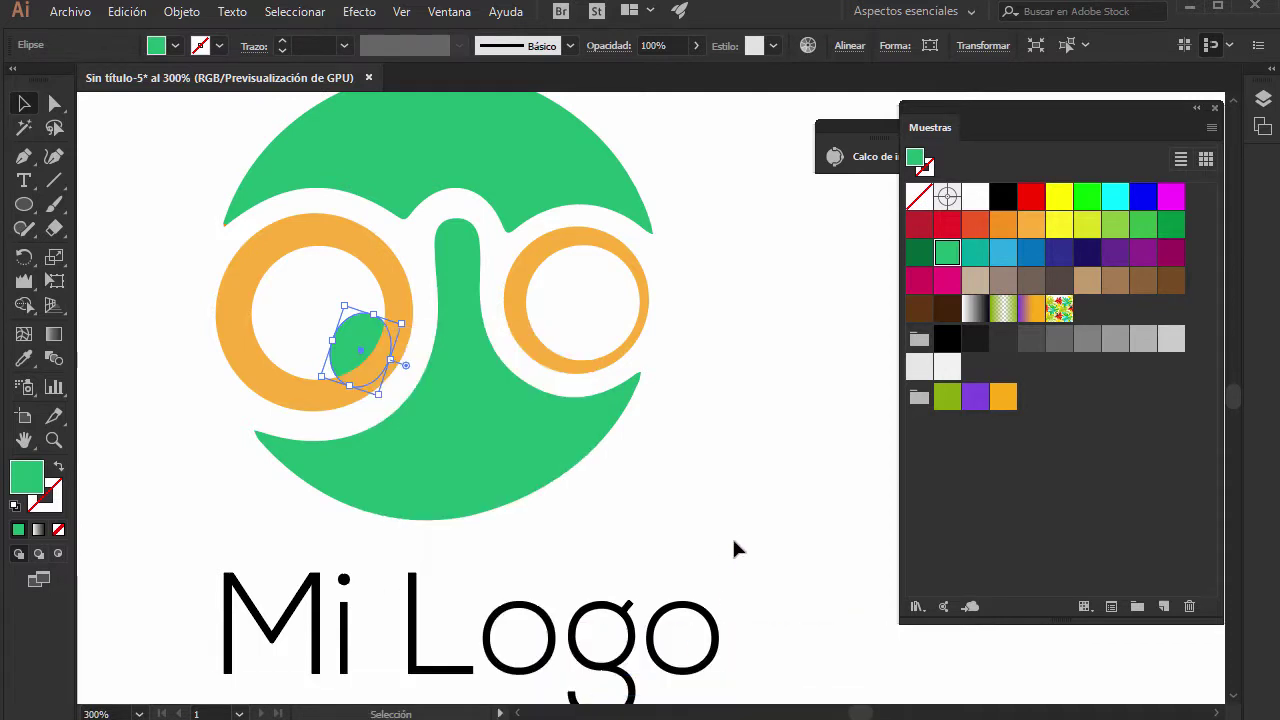
click(632, 485)
Copy the green pupil into the right ring and rotate it to match the left.
click(362, 348)
drag(362, 348, 612, 320)
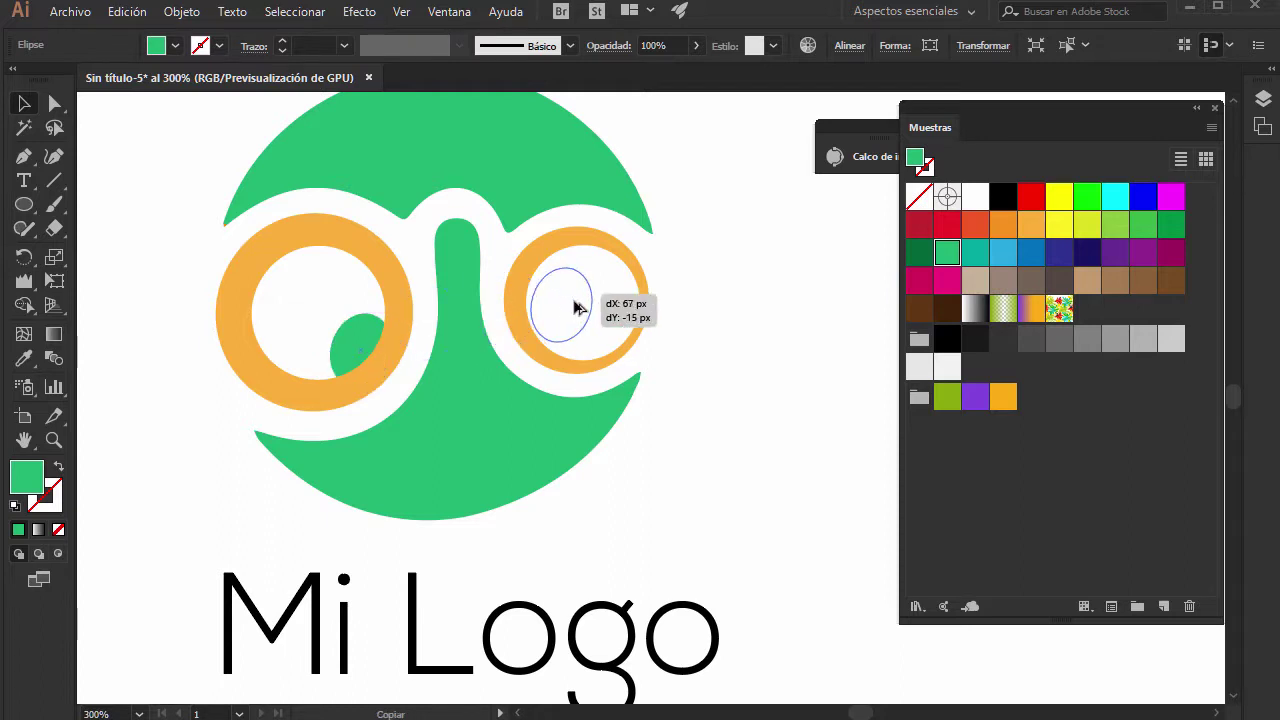
click(729, 438)
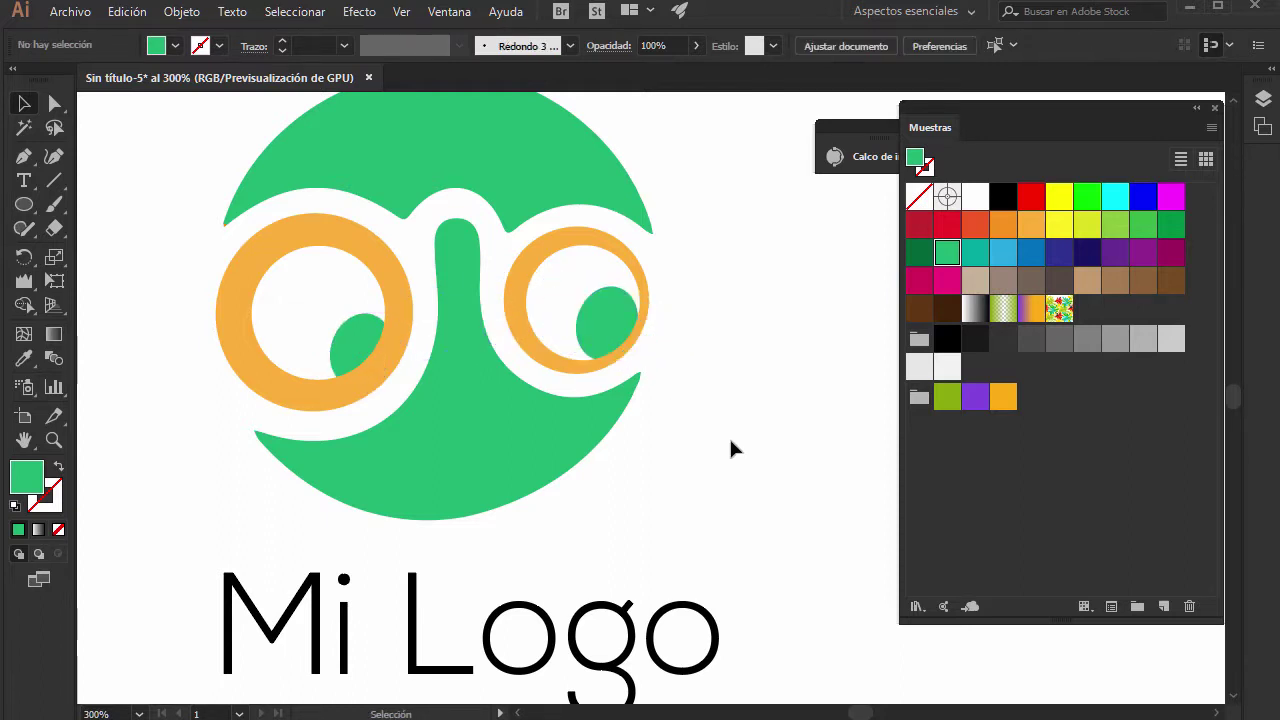
click(620, 330)
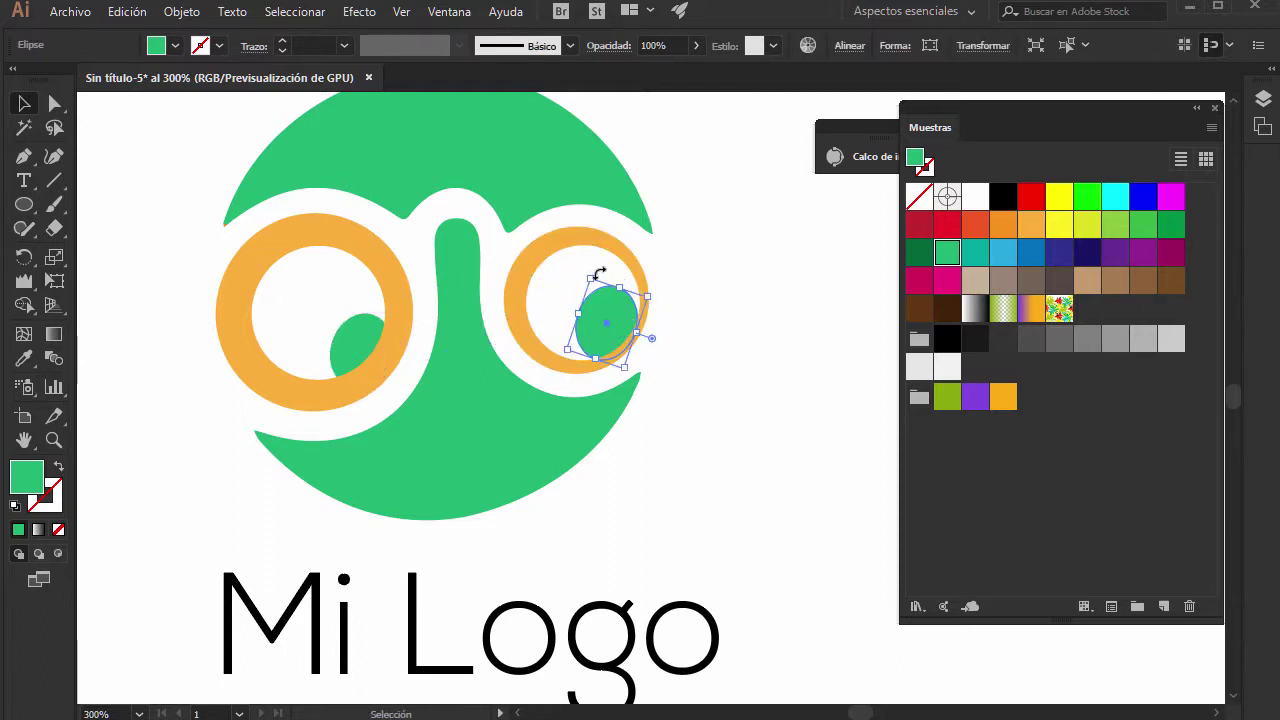
drag(591, 276, 594, 297)
click(730, 425)
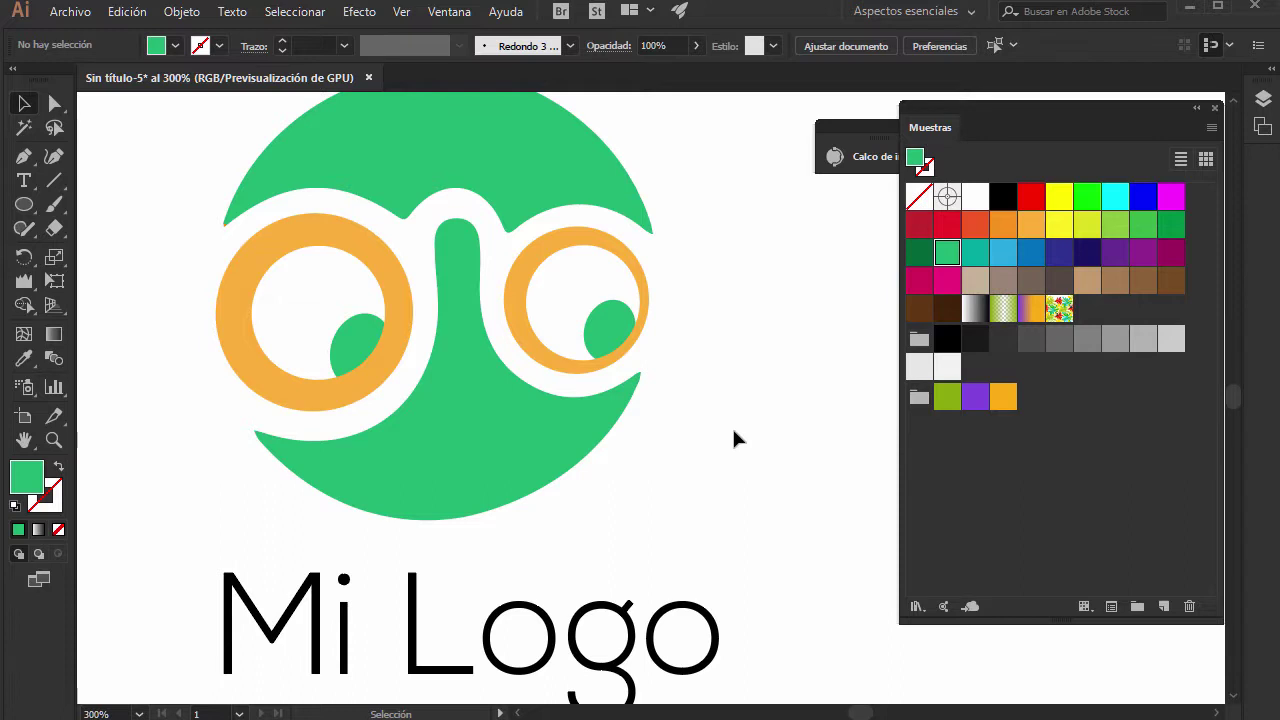
key(ctrl+minus)
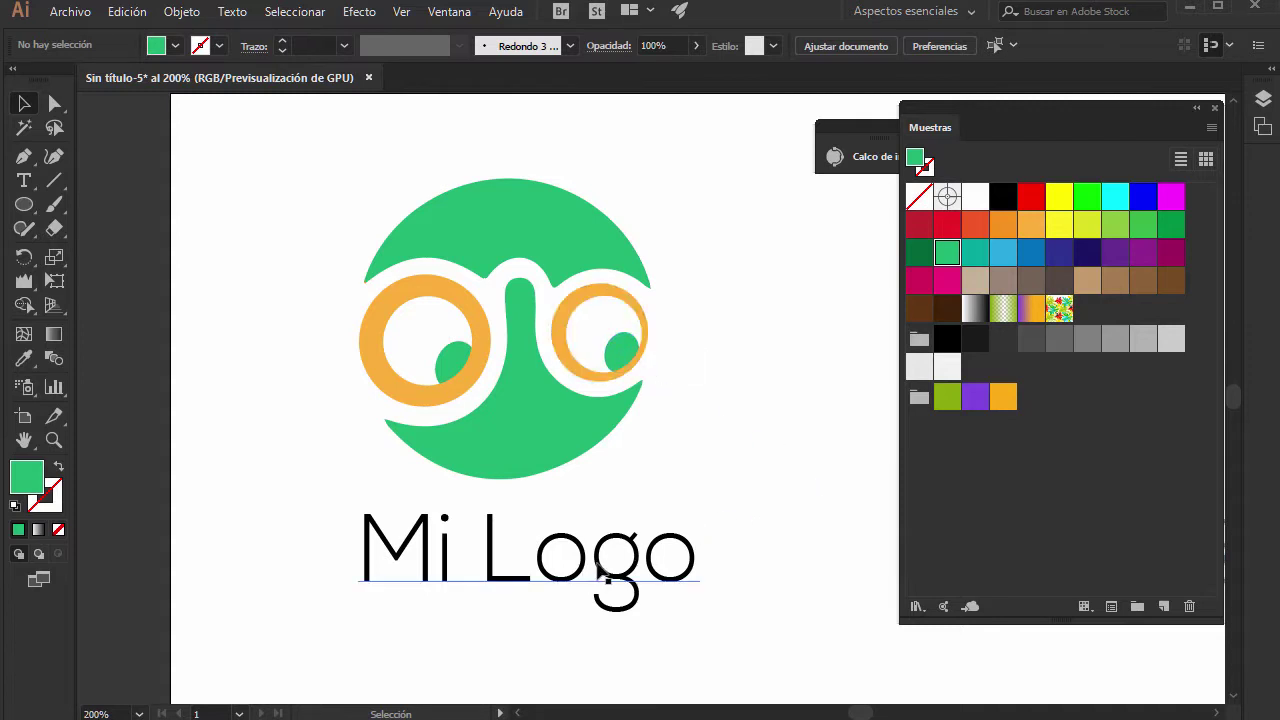
drag(557, 409, 357, 409)
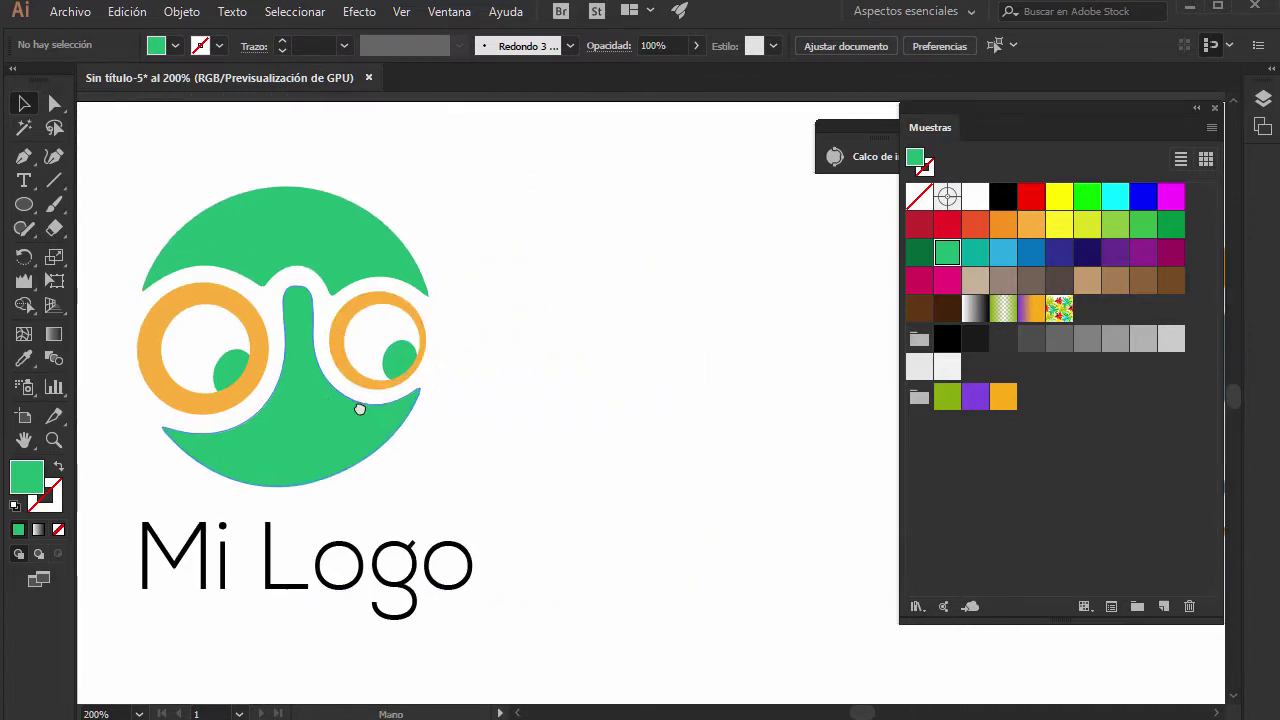
Put 'Mi Logo' beside the symbol, shift both to the top-left, and move the reference logo lower.
drag(265, 590, 590, 437)
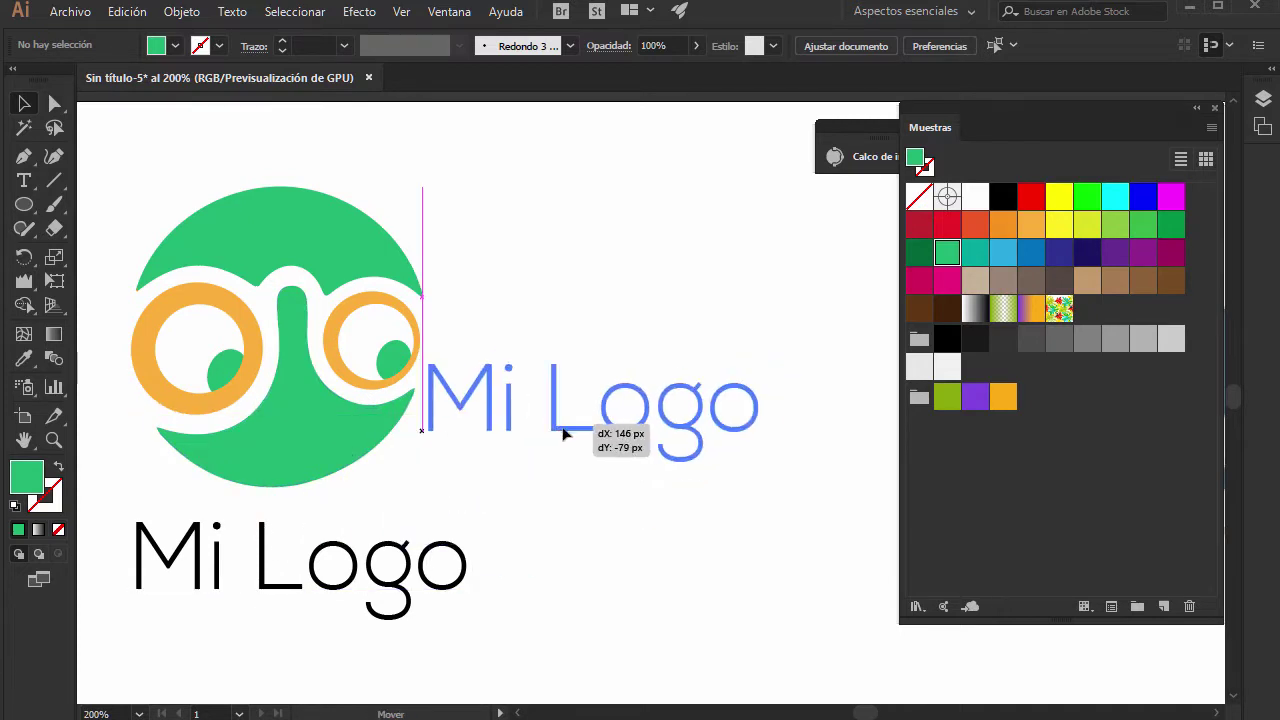
scroll(594, 441, down, 2)
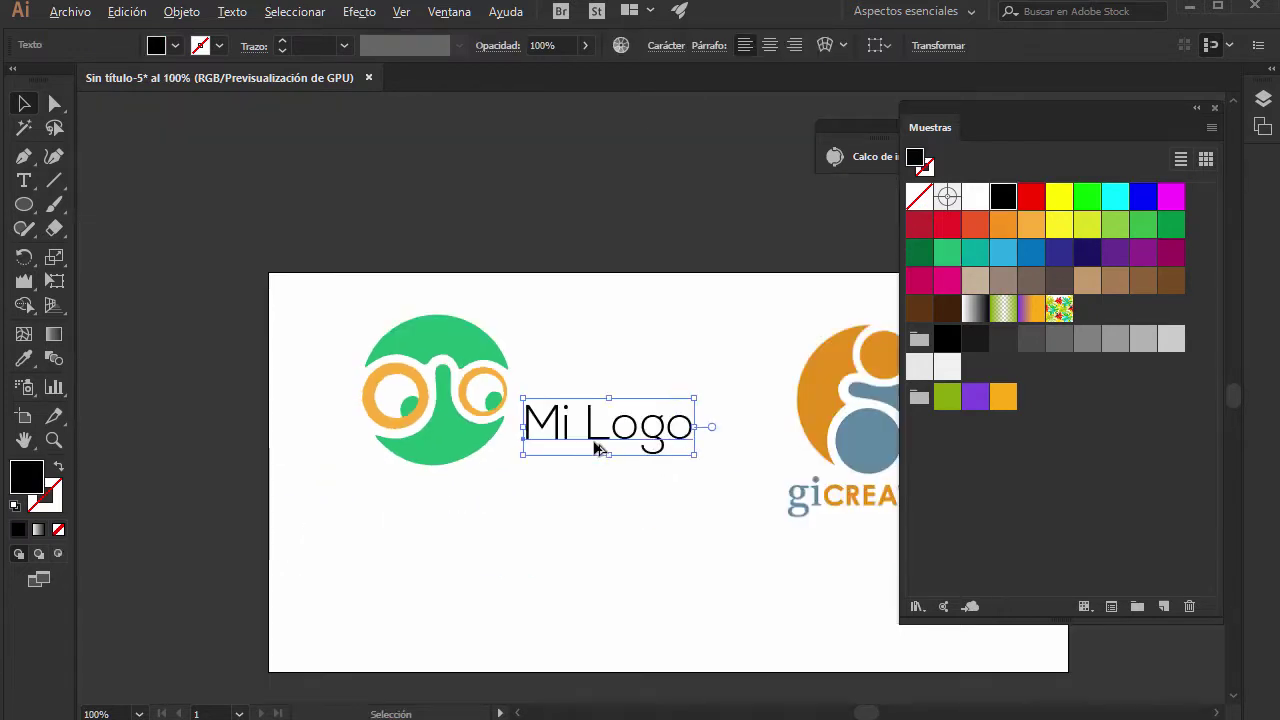
drag(325, 305, 326, 307)
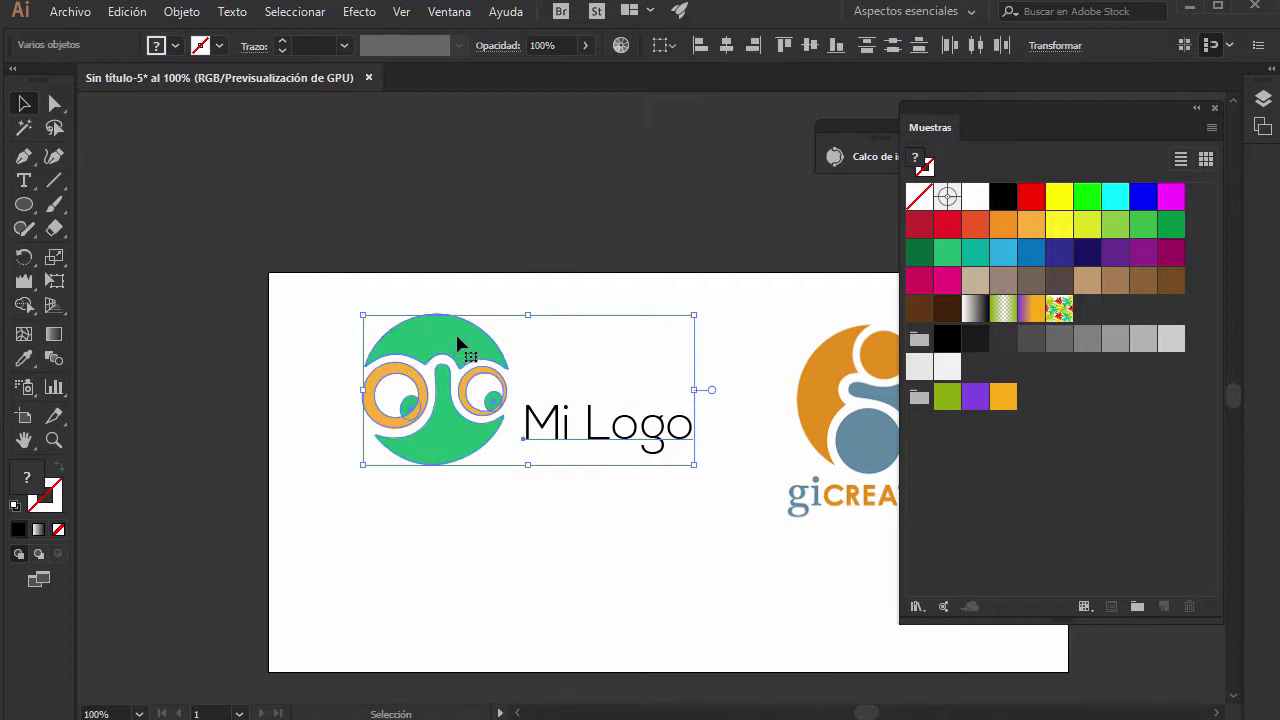
drag(460, 352, 373, 354)
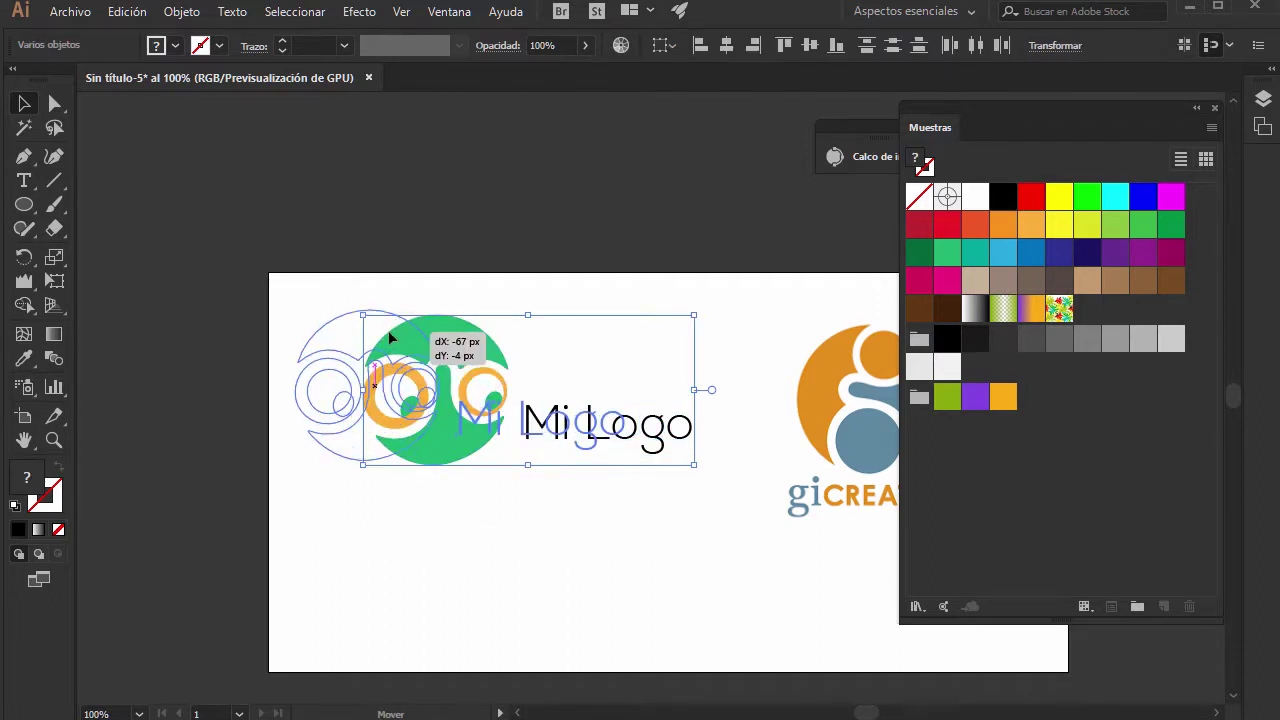
click(529, 560)
mouse_move(808, 412)
mouse_down()
mouse_move(838, 587)
mouse_move(800, 606)
mouse_up()
Set the Mi Logo font size in Carácter, trying 60 and 150 before settling on 110 px.
click(515, 425)
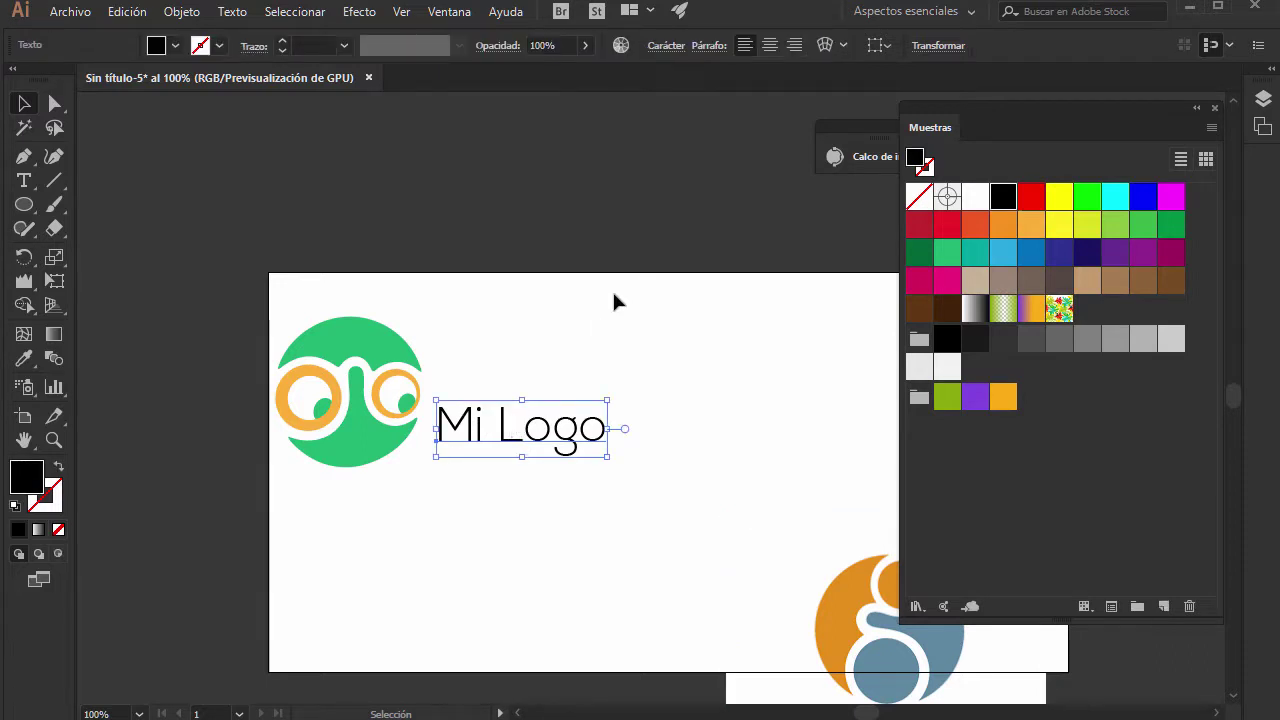
click(666, 46)
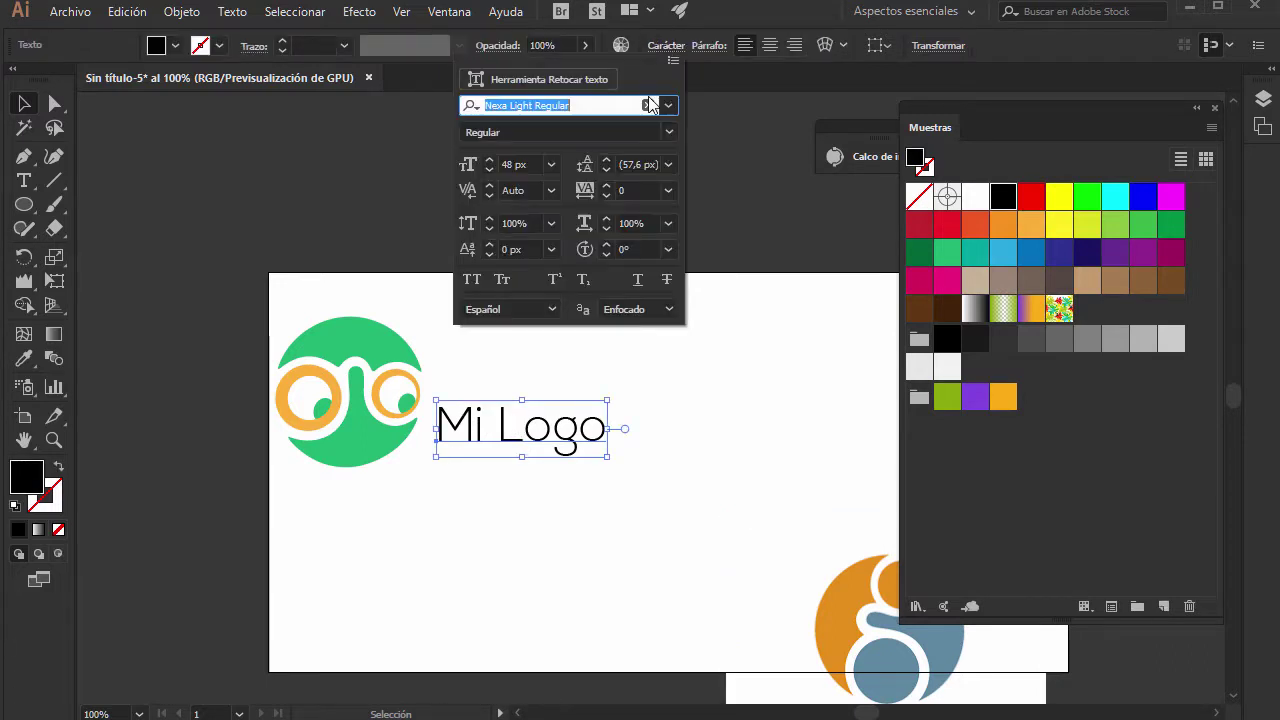
click(550, 164)
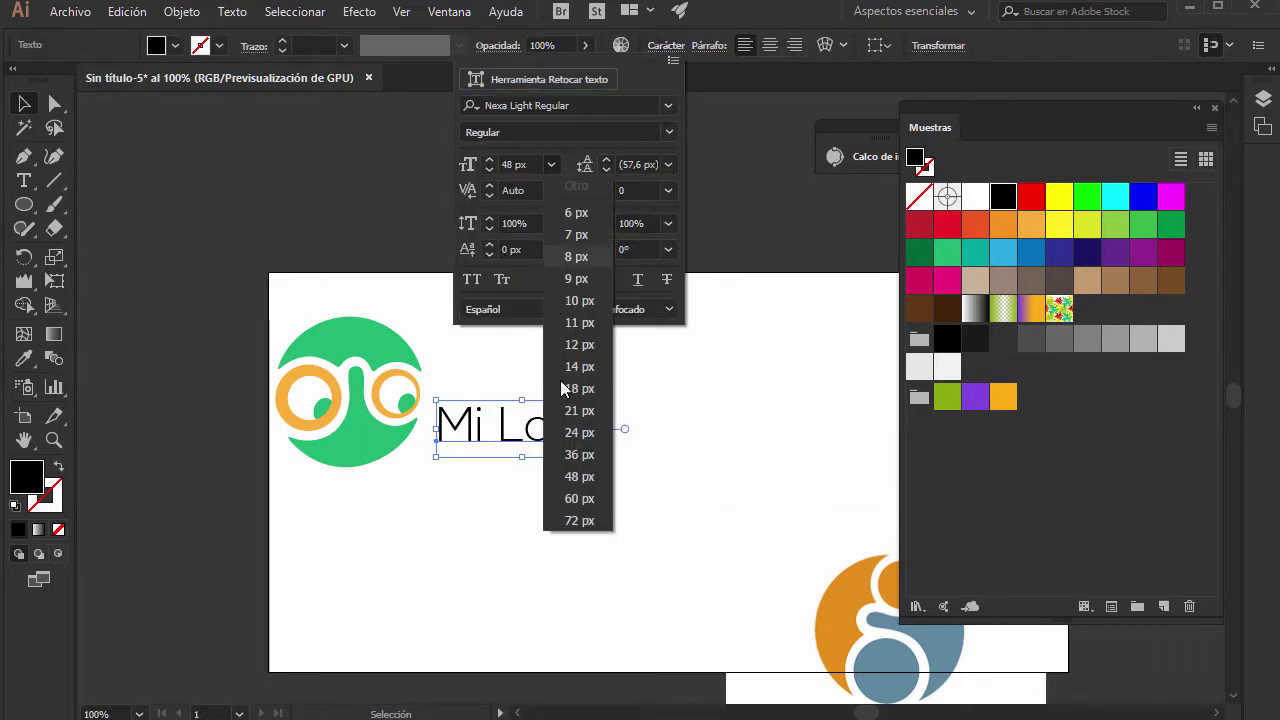
click(583, 504)
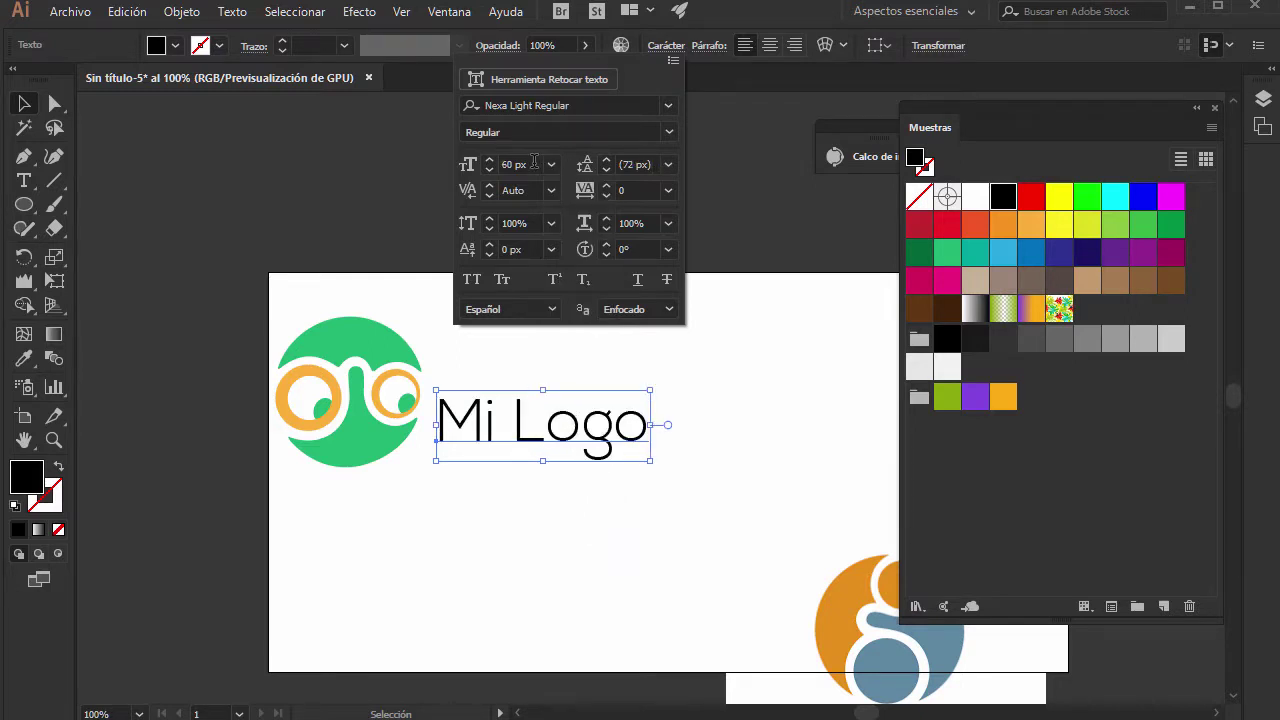
drag(534, 164, 496, 164)
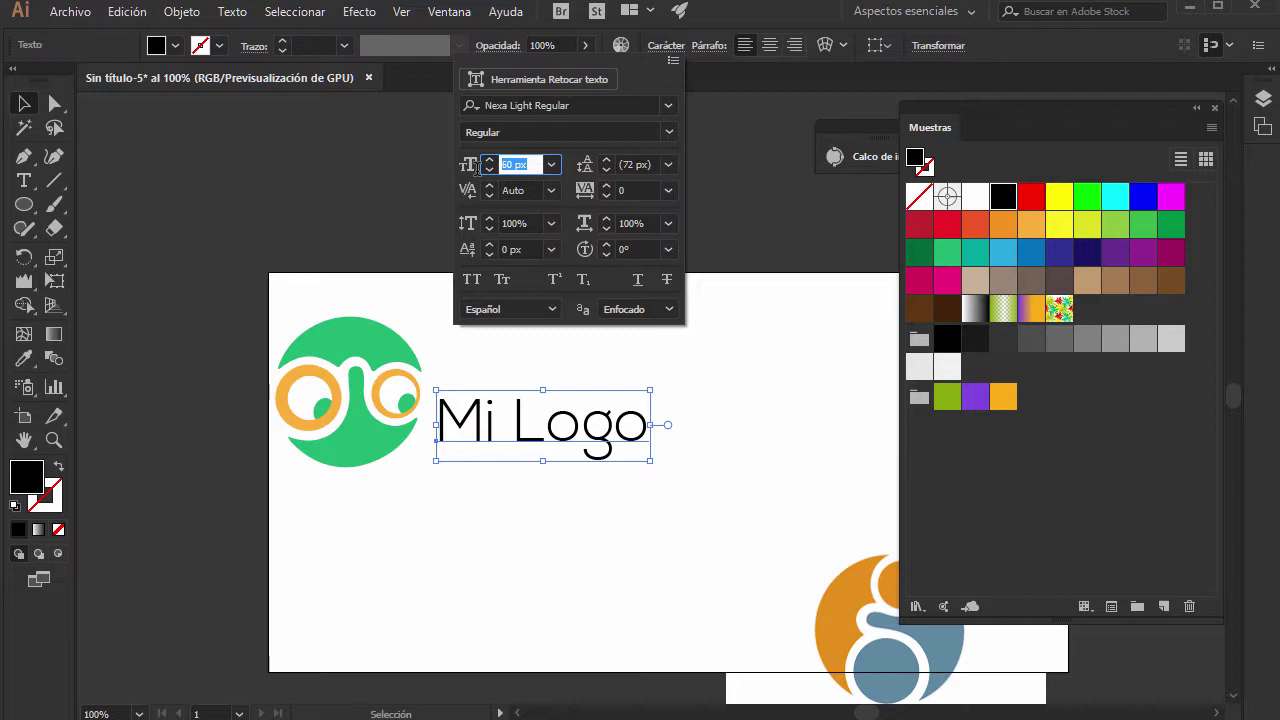
text(150)
key(Return)
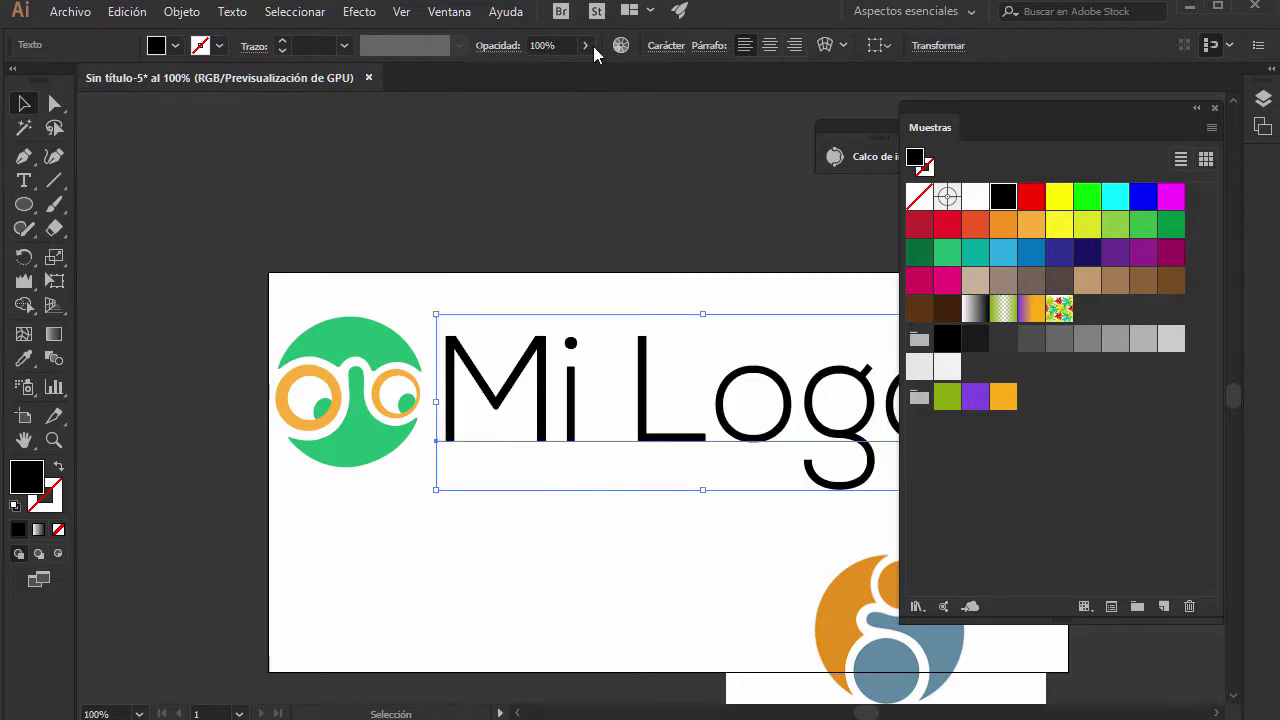
click(664, 46)
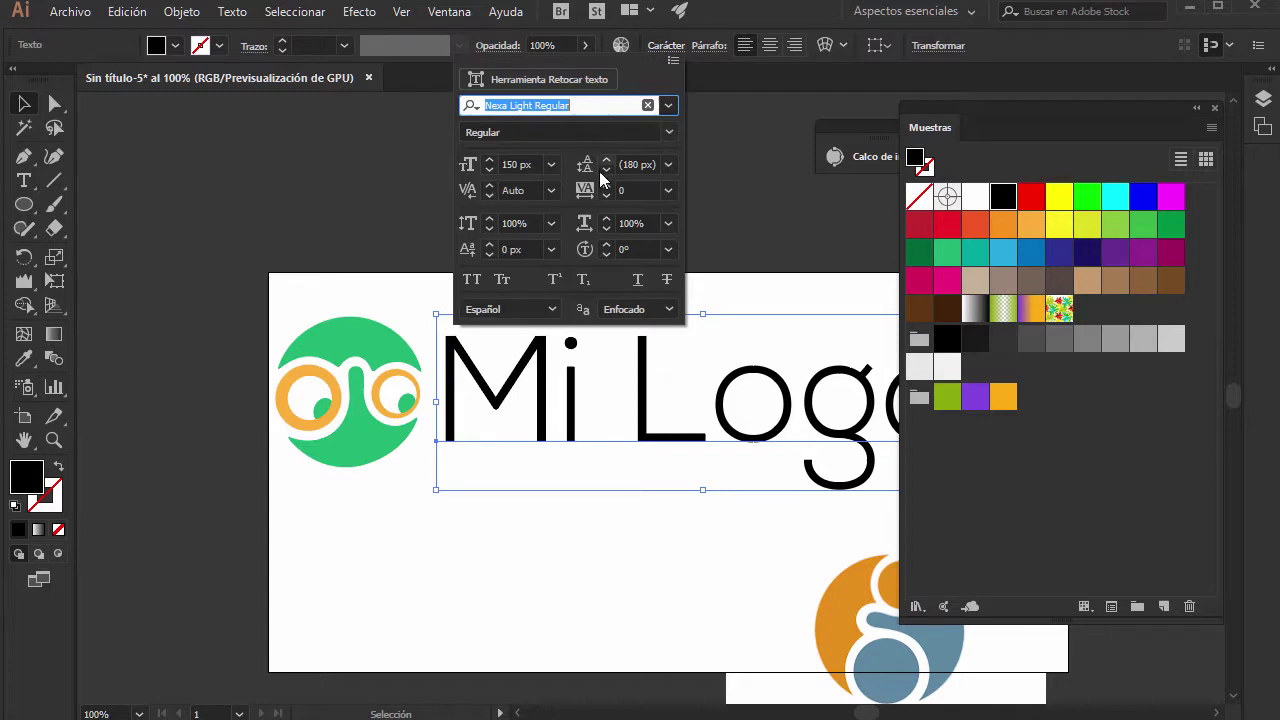
click(520, 165)
text(110)
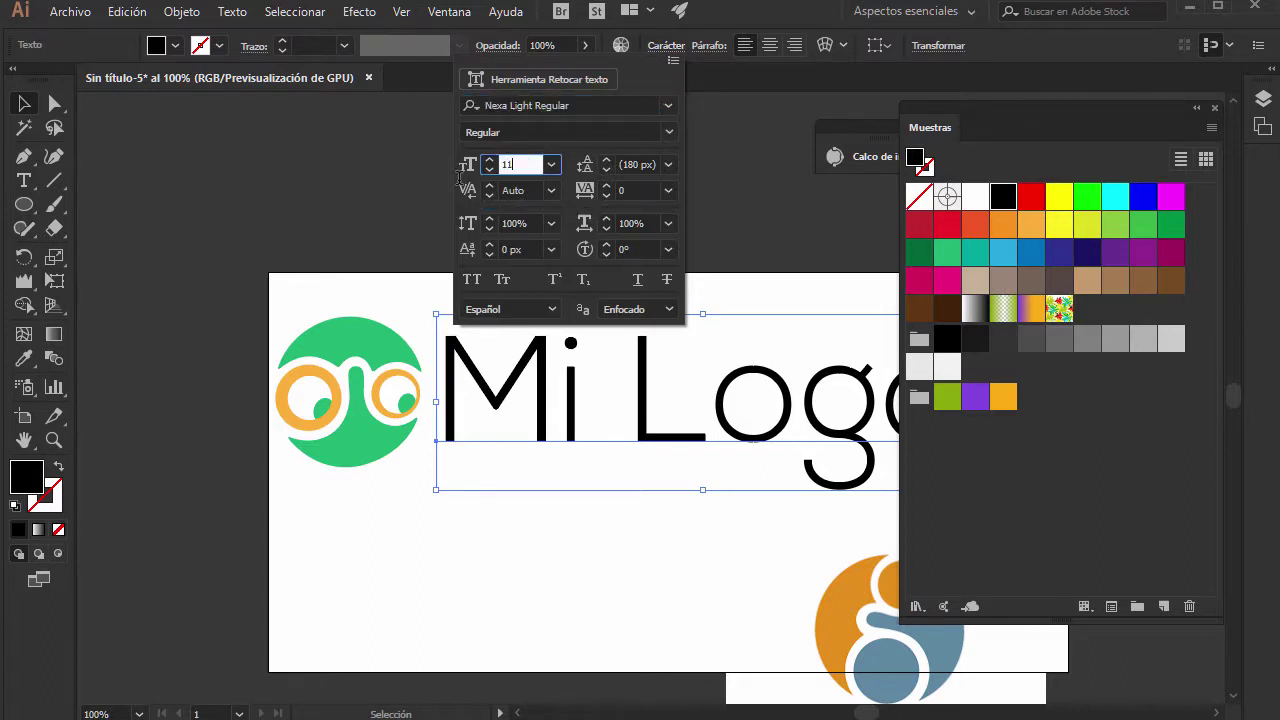
key(Return)
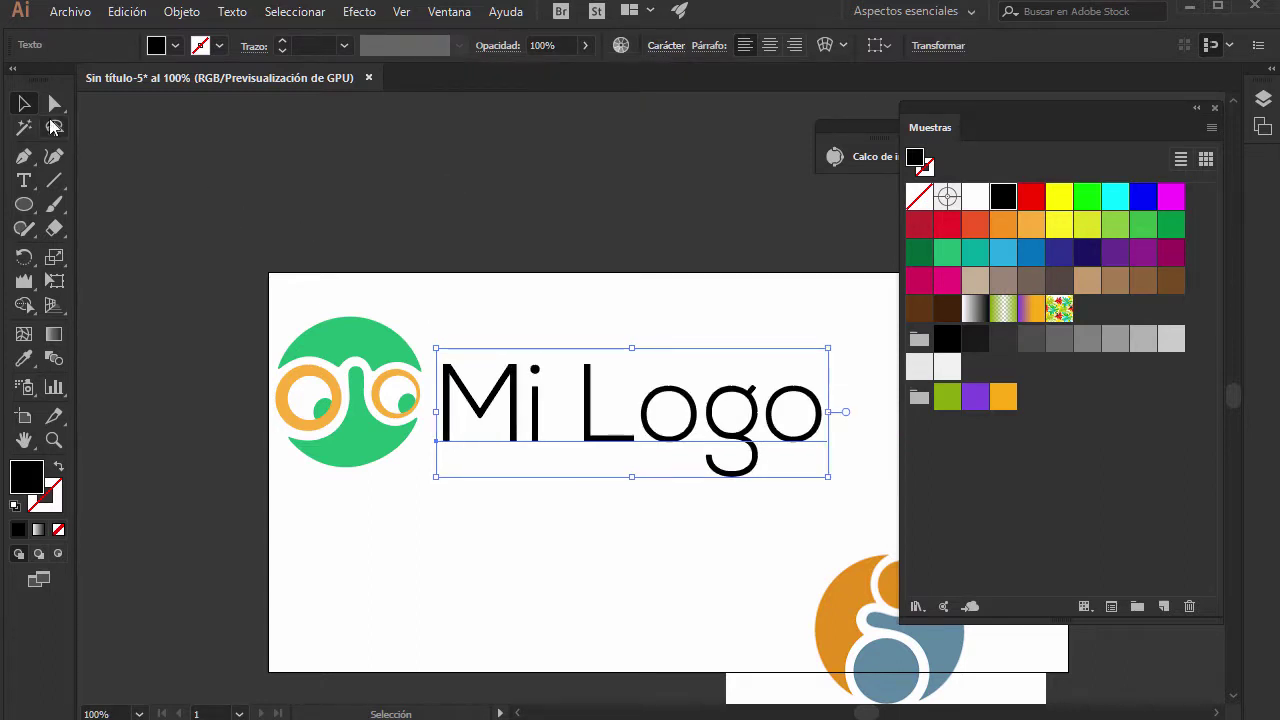
click(549, 621)
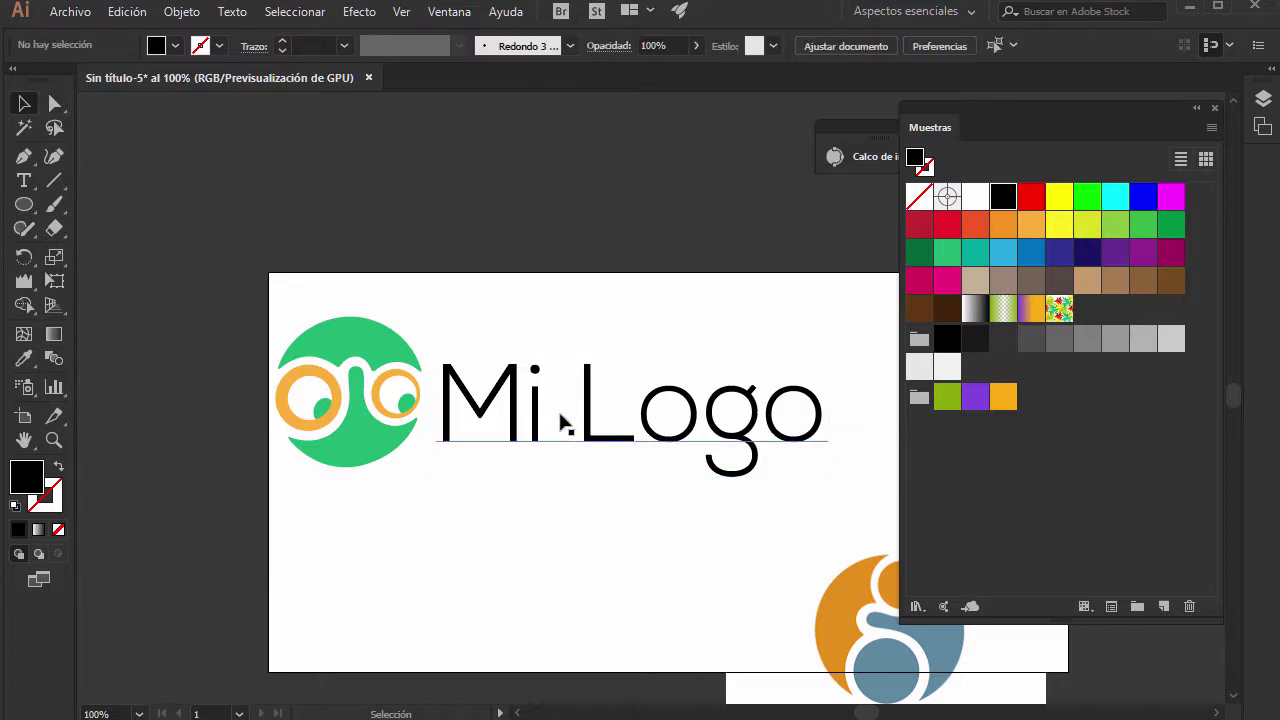
Edit 'Mi Logo' into 'miLogo' by removing the space and lowercasing the M, then select 'mi'.
key(t)
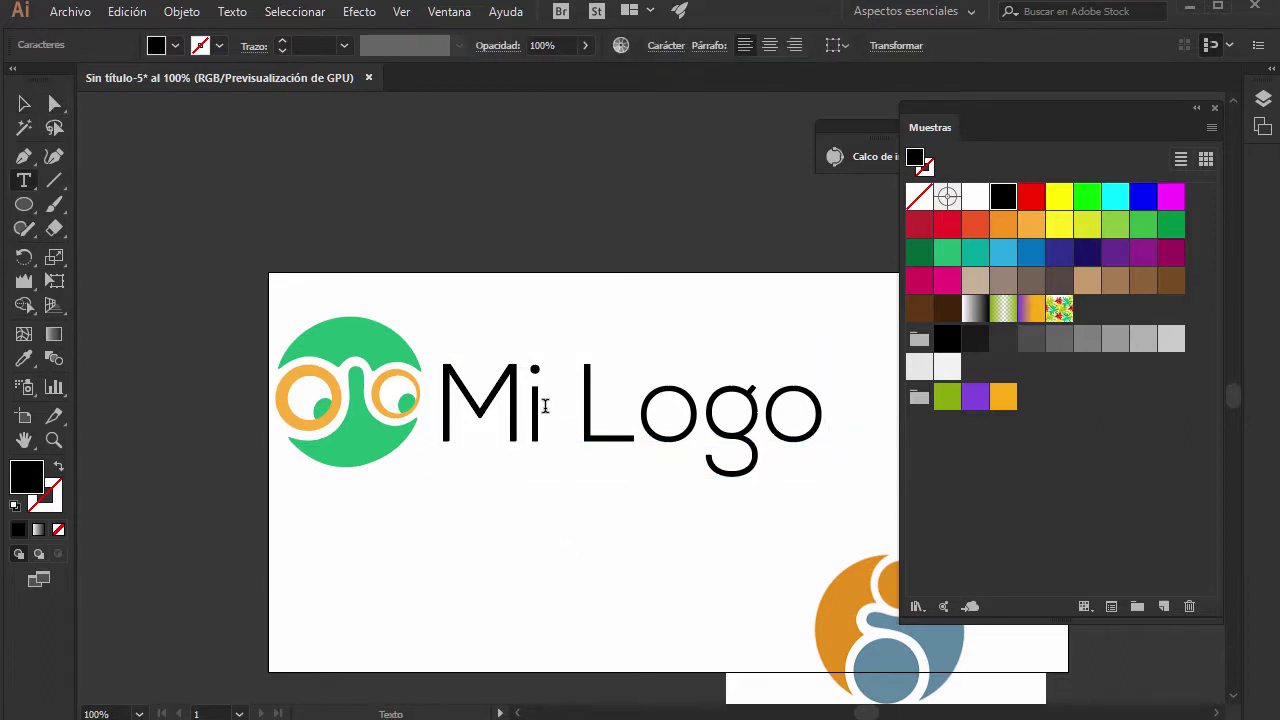
click(534, 406)
double_click(534, 406)
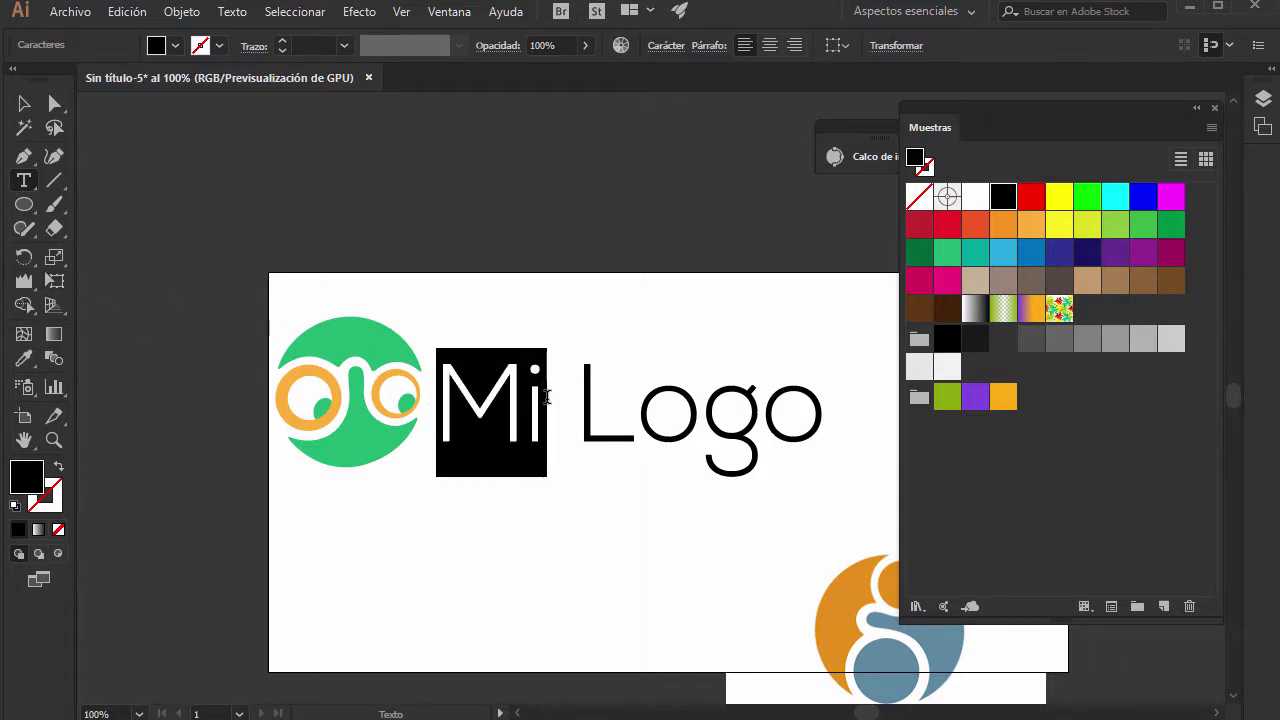
click(660, 480)
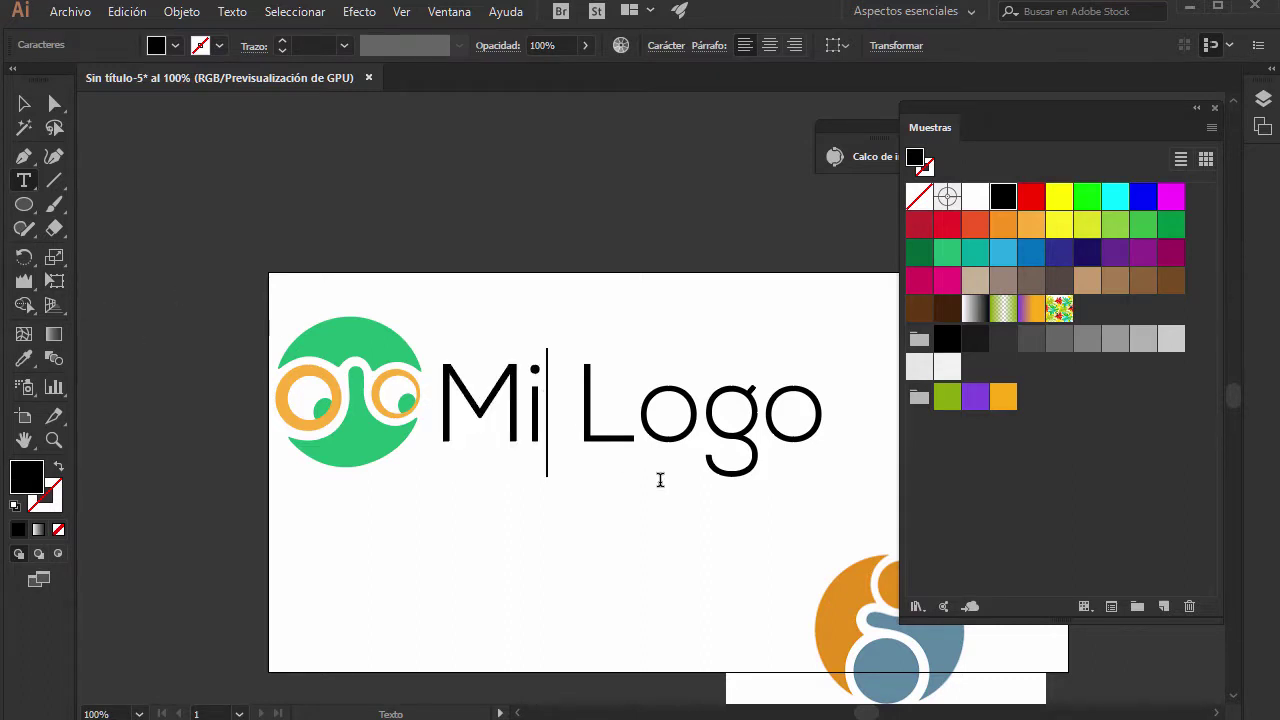
key(Delete)
key(Delete)
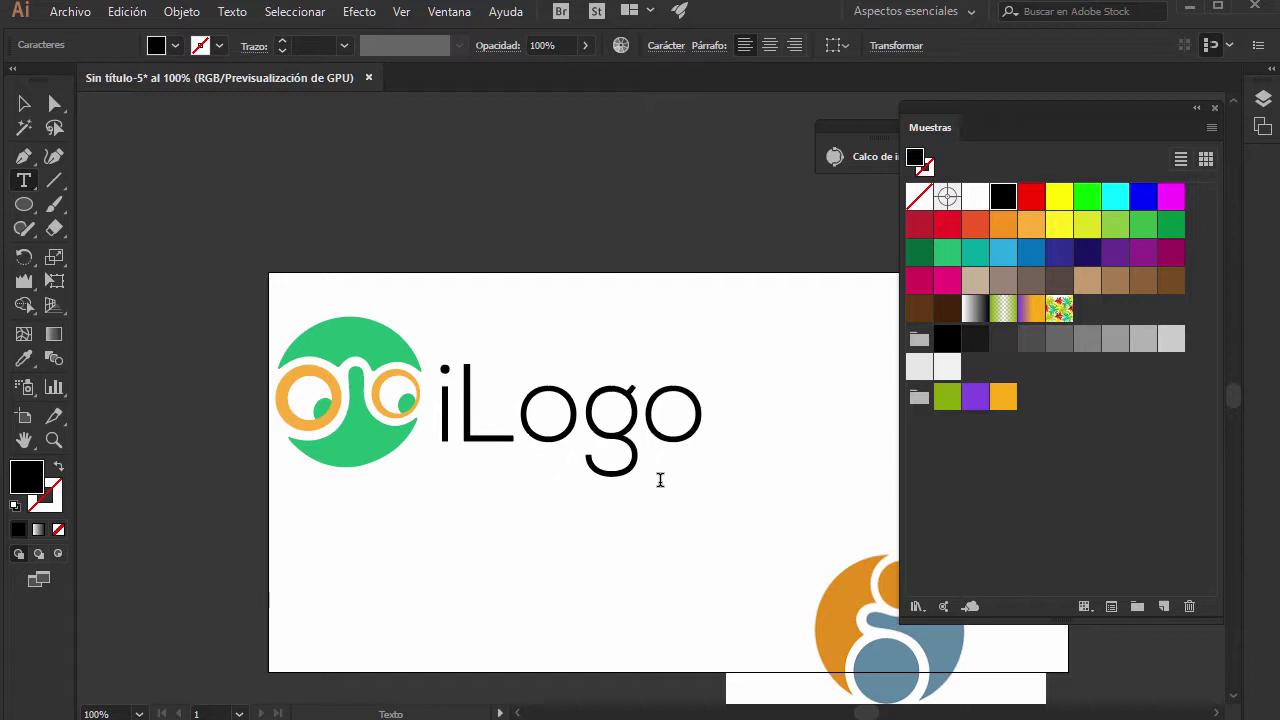
text(m)
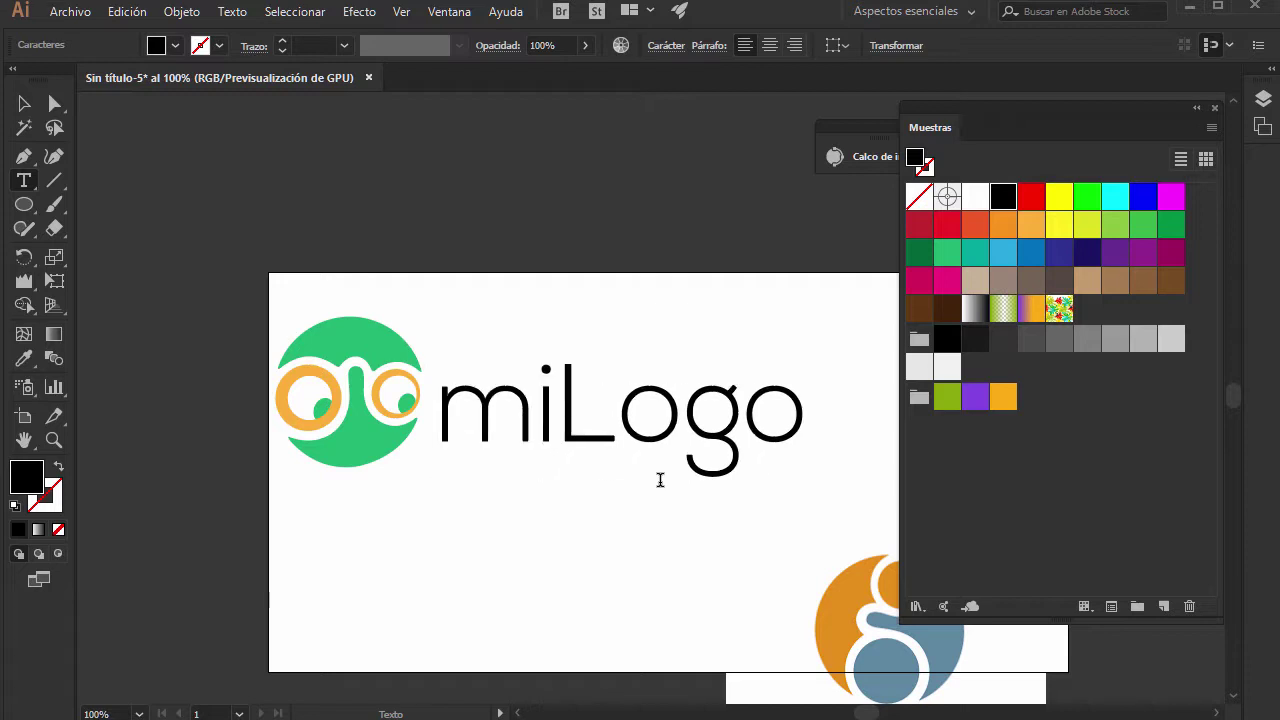
key(shift+Left)
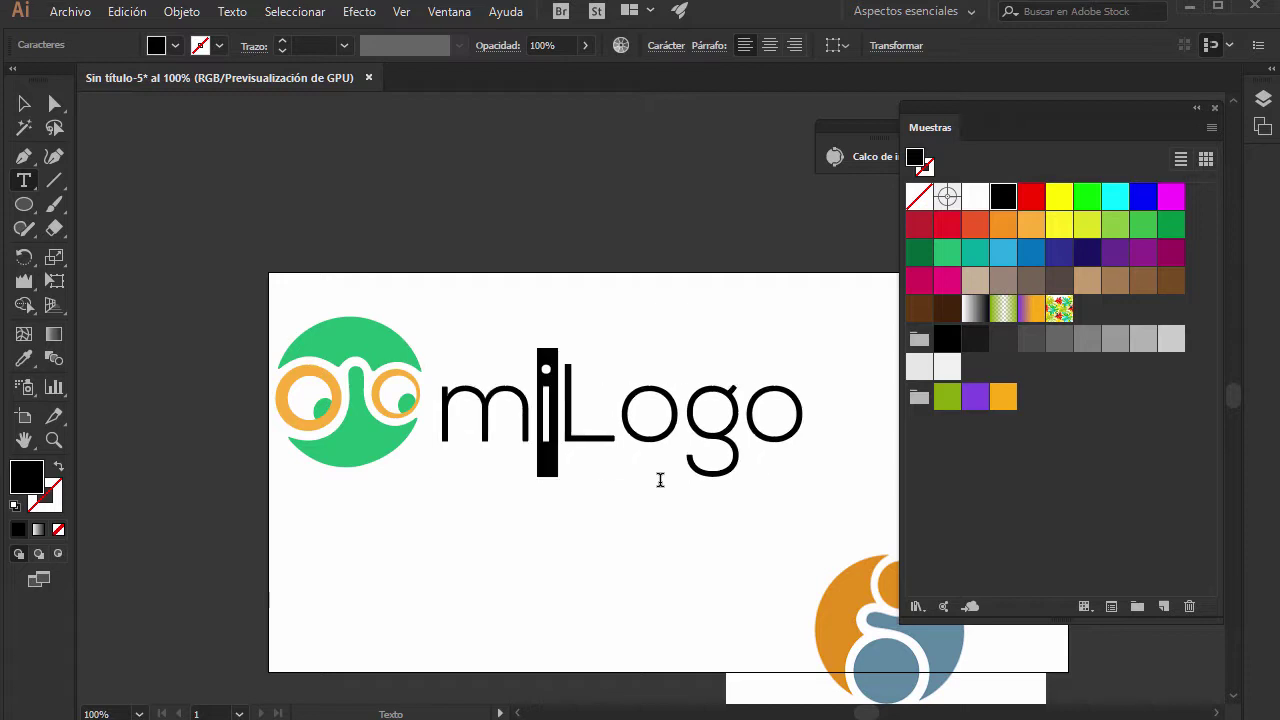
key(shift+Left)
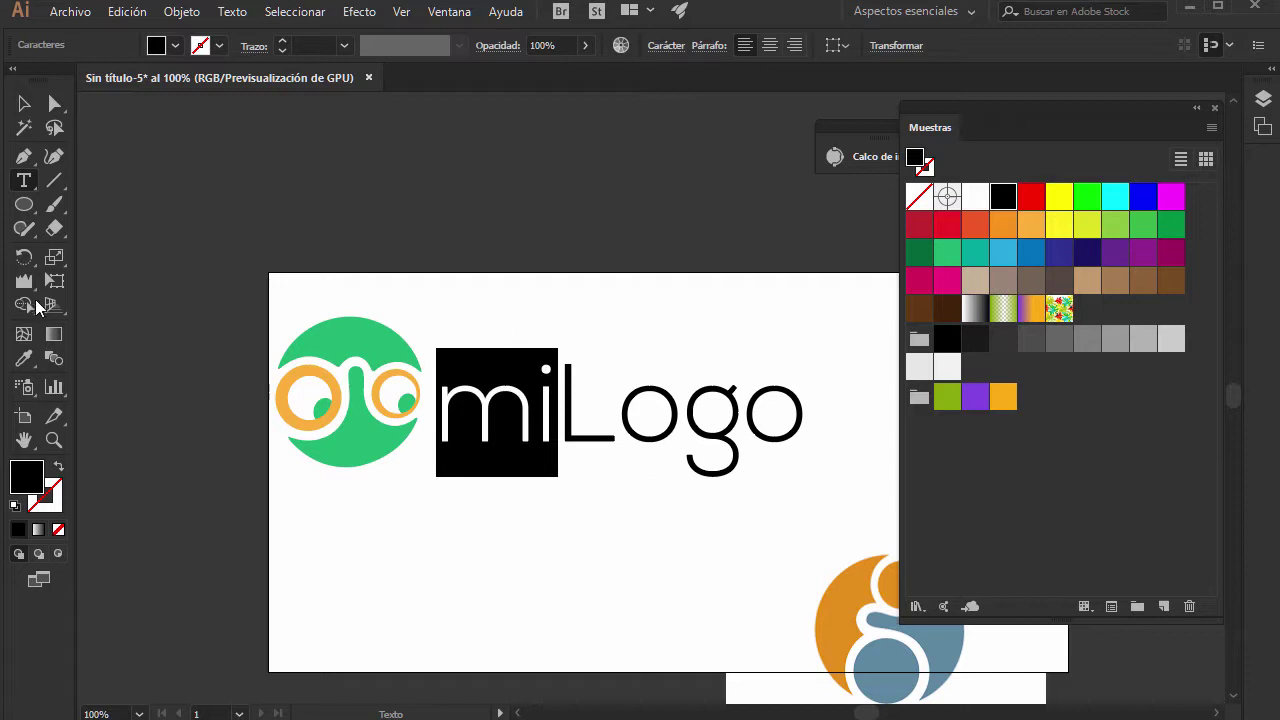
Colour 'mi' orange by sampling the face's orange ring with the Eyedropper.
click(29, 360)
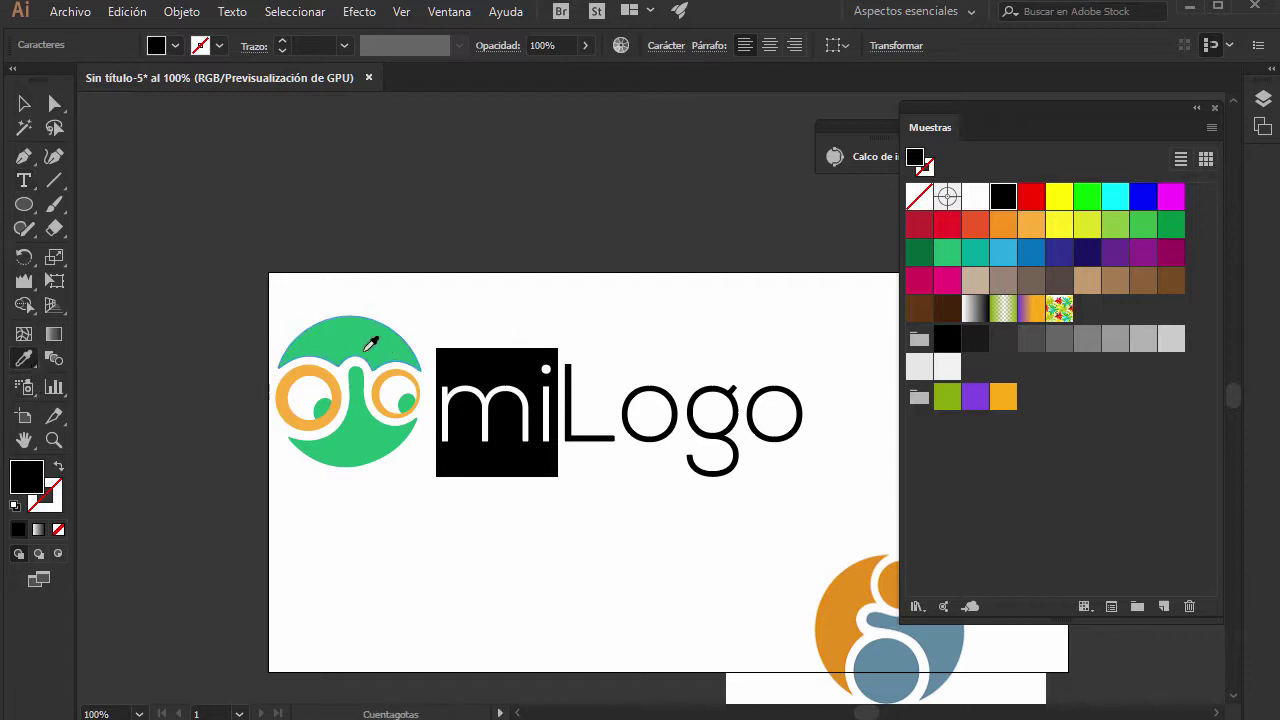
ctrl+click(312, 366)
click(306, 368)
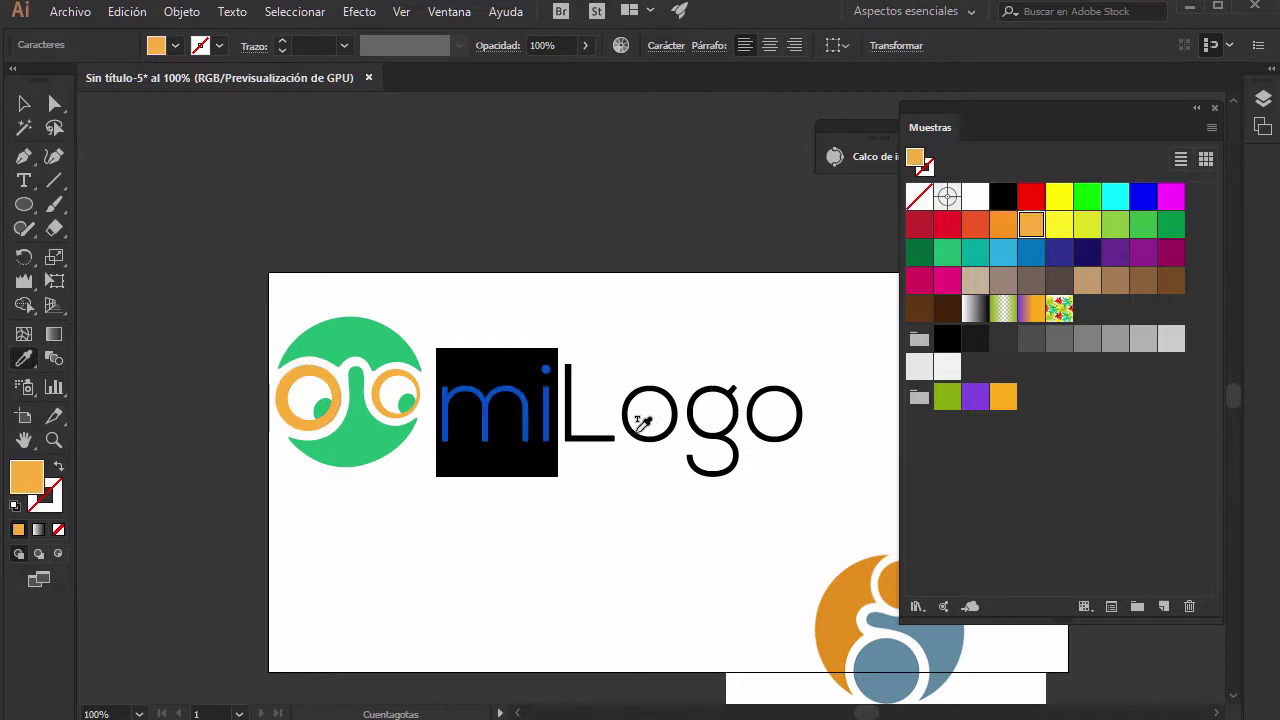
key(Escape)
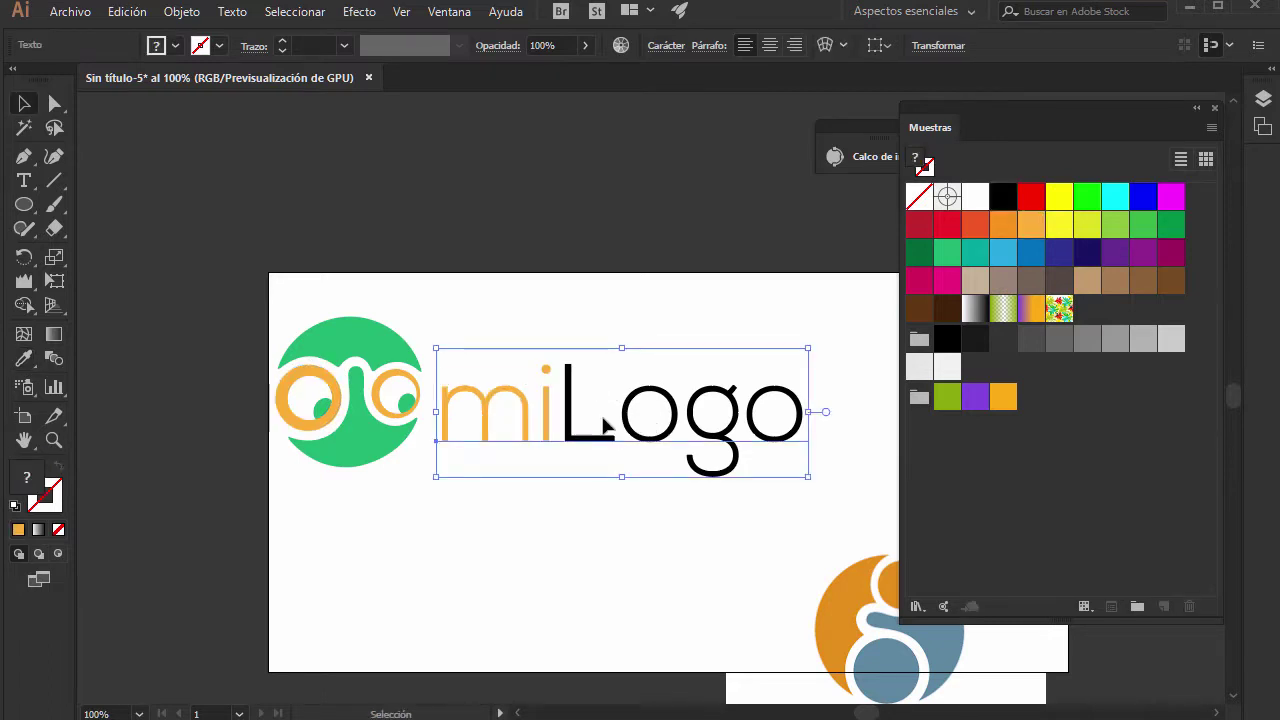
Select 'Logo' and colour it green by sampling the face's green circle.
key(t)
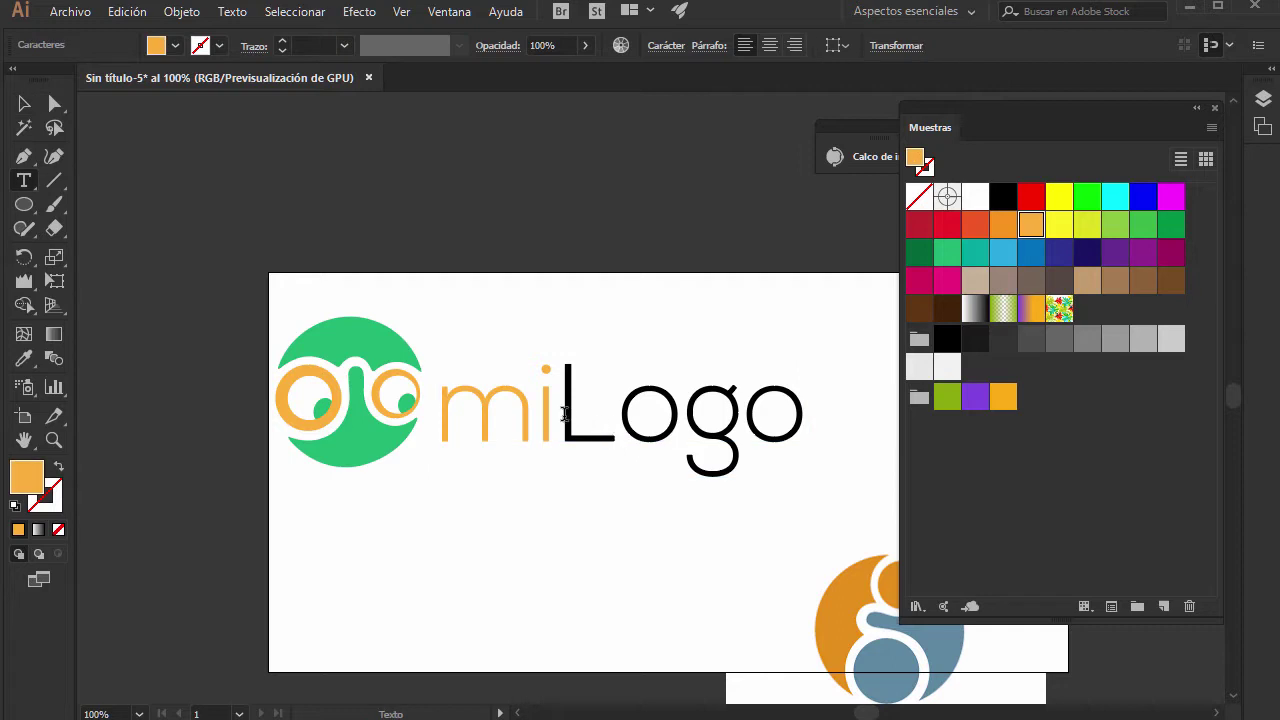
drag(562, 413, 806, 414)
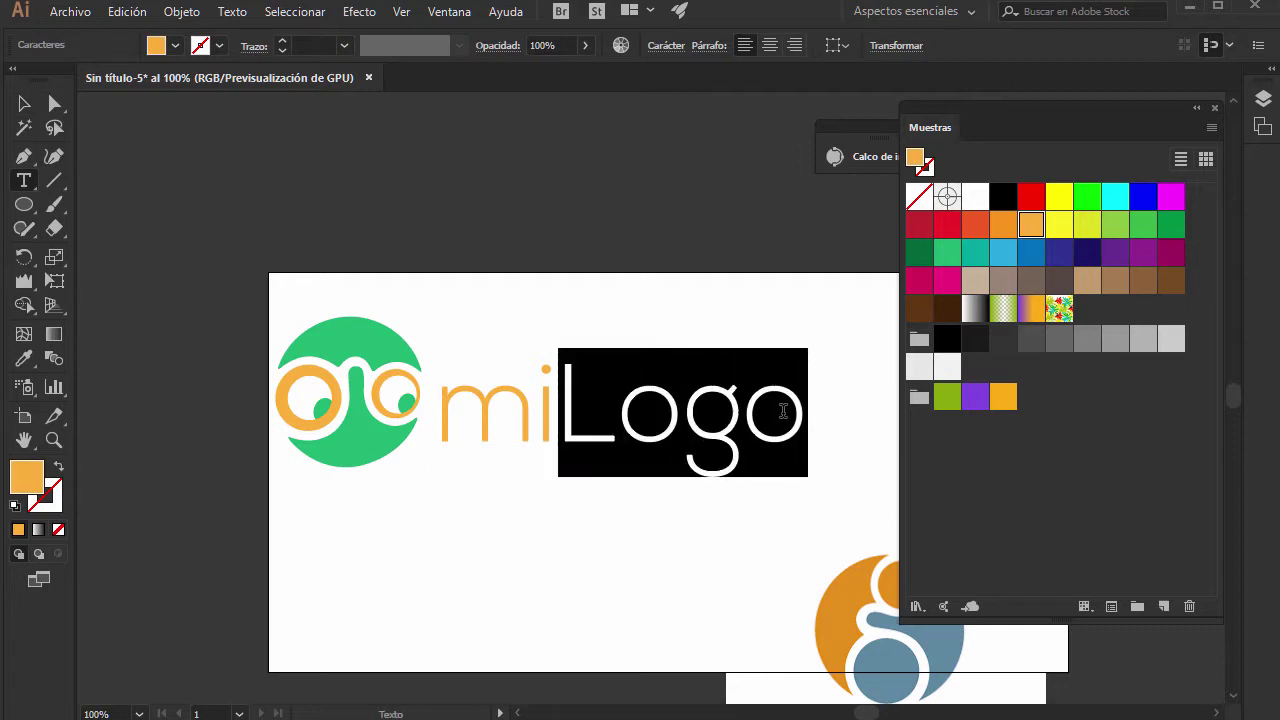
click(24, 360)
click(337, 341)
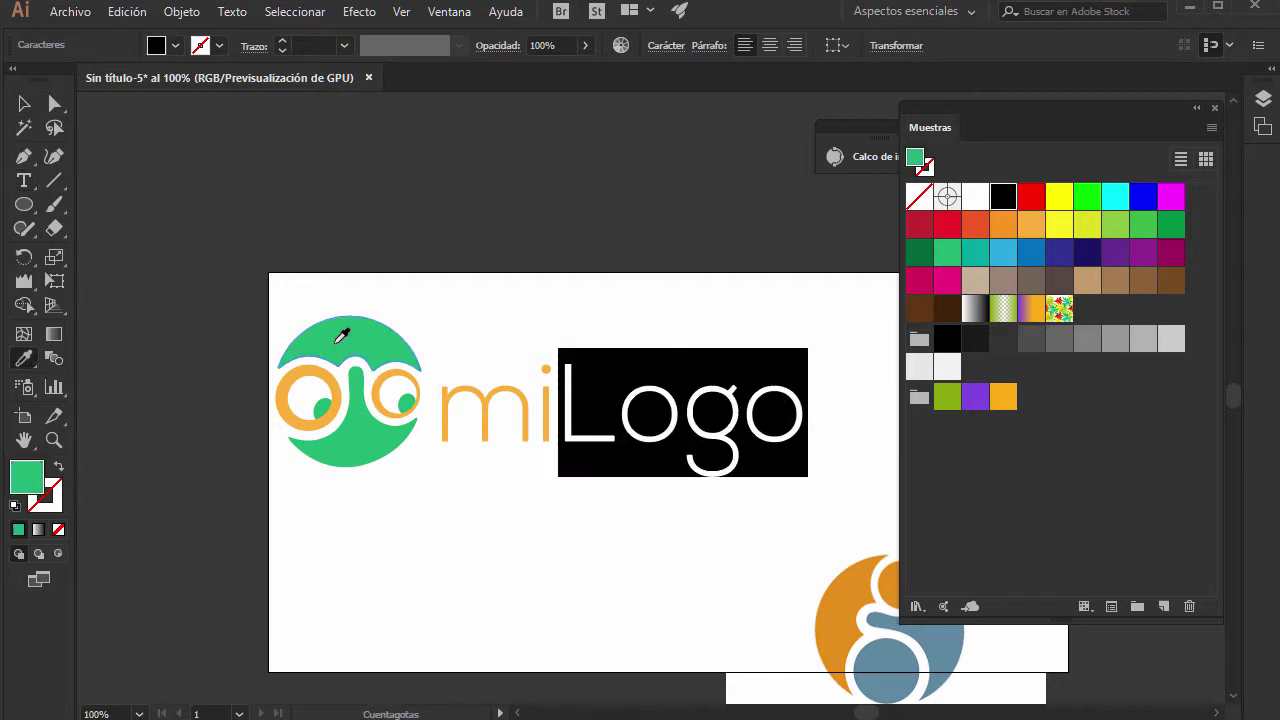
click(24, 103)
click(441, 462)
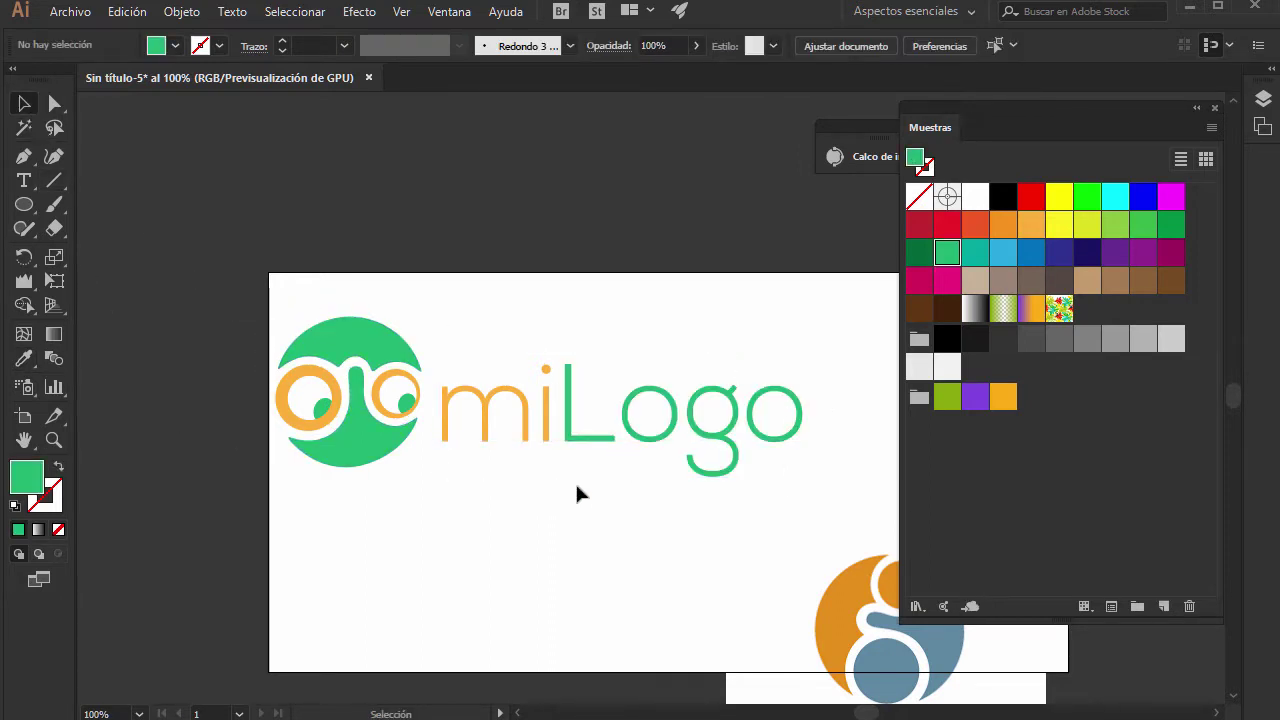
Collapse the Swatches panel and delete the gi CREATIVE reference image from the artboard.
scroll(575, 481, up, 1)
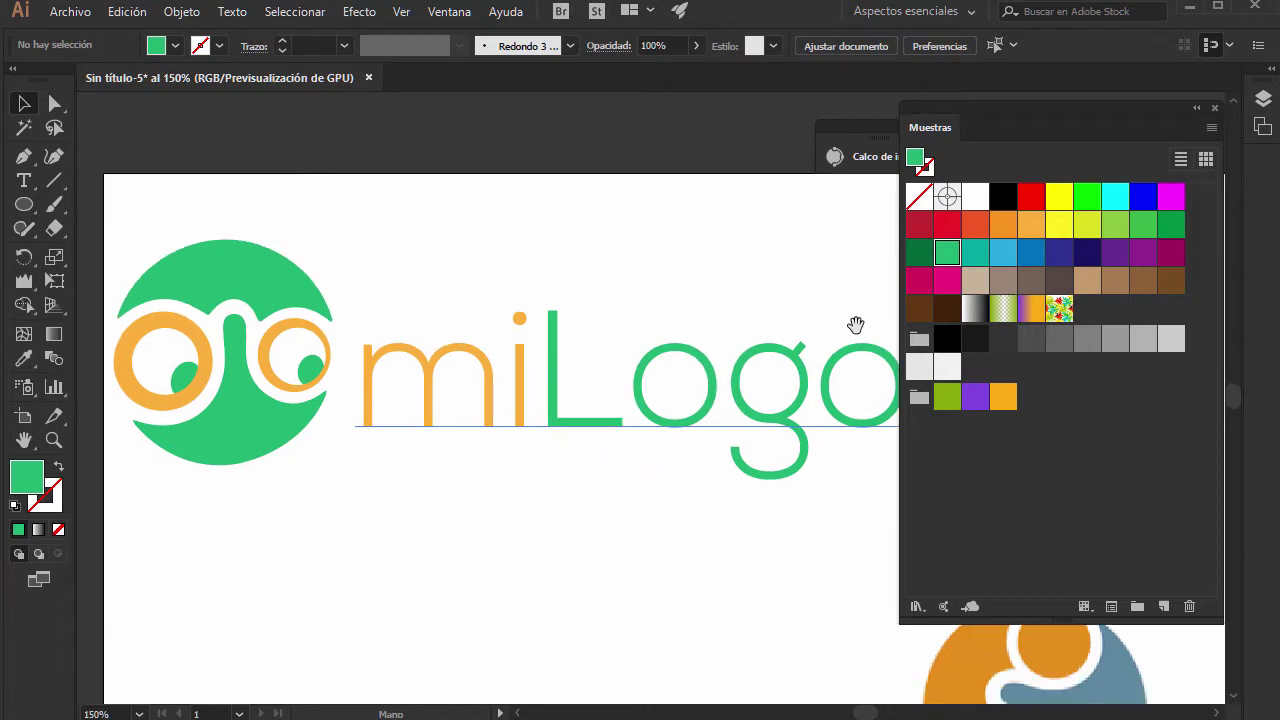
click(1195, 112)
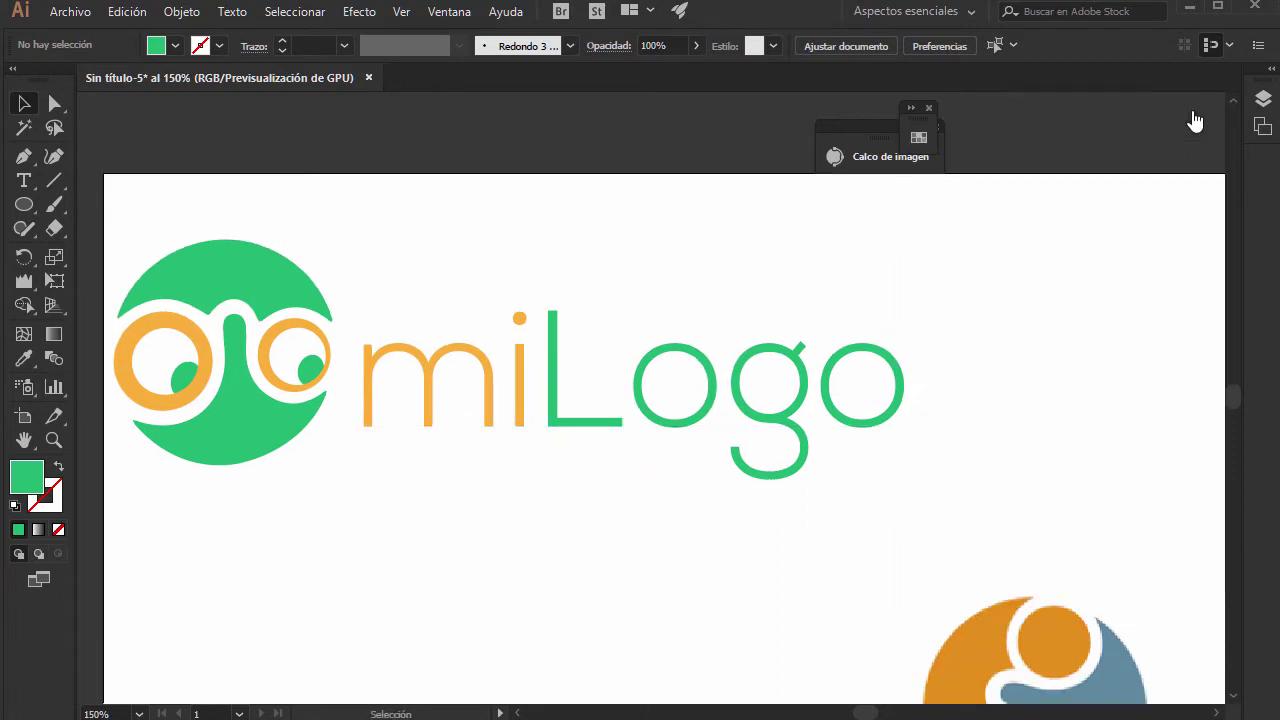
drag(849, 406, 923, 383)
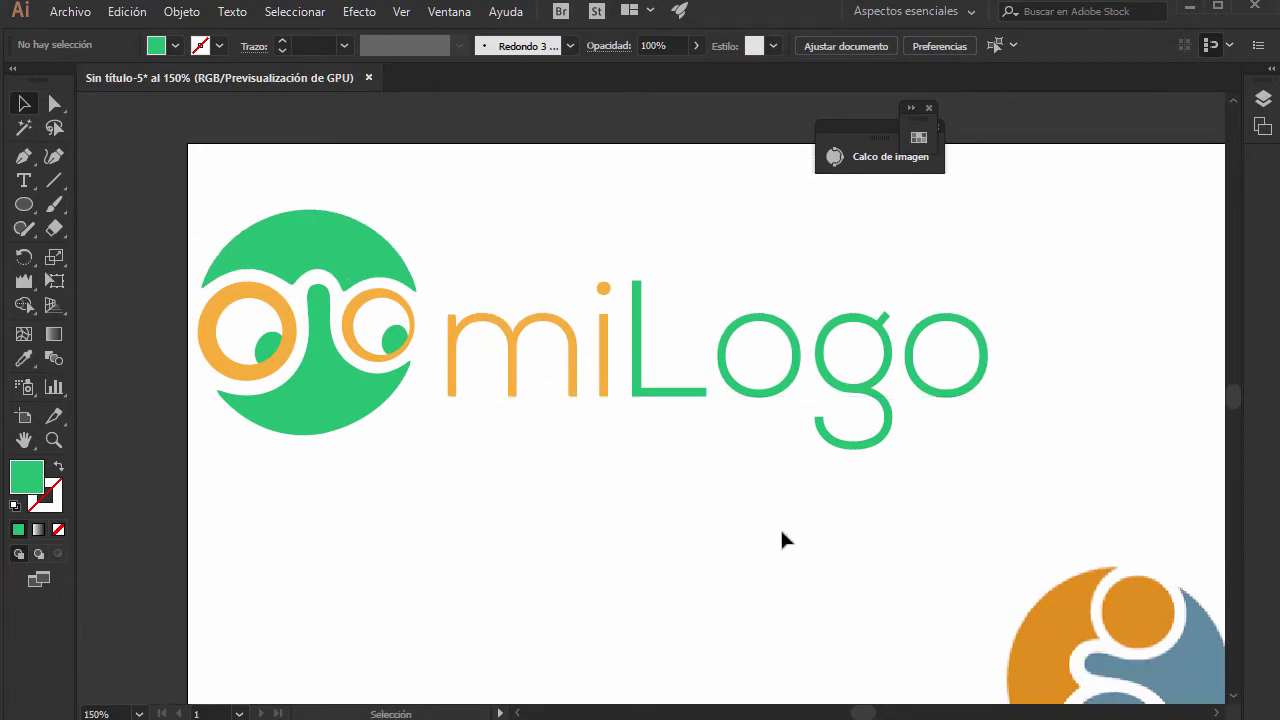
alt+scroll(793, 500, down, 1)
mouse_move(1051, 617)
mouse_down()
mouse_move(1078, 440)
mouse_move(1066, 444)
mouse_up()
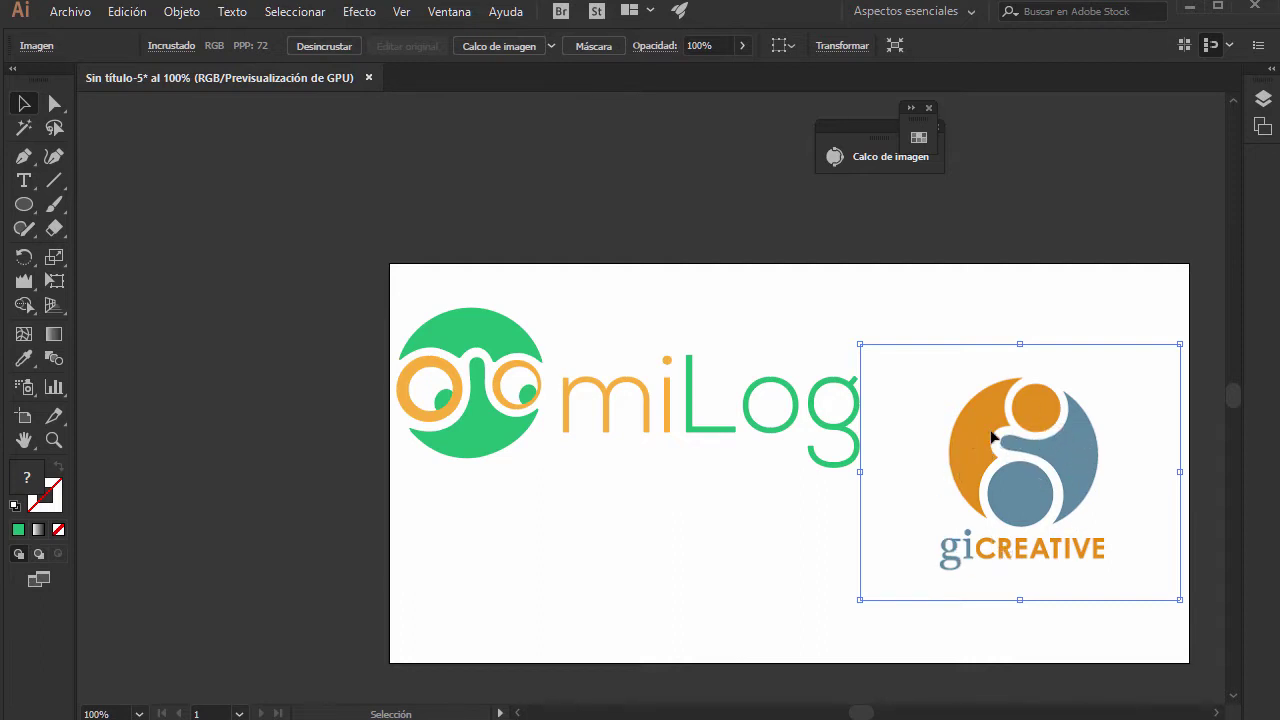
drag(987, 438, 711, 449)
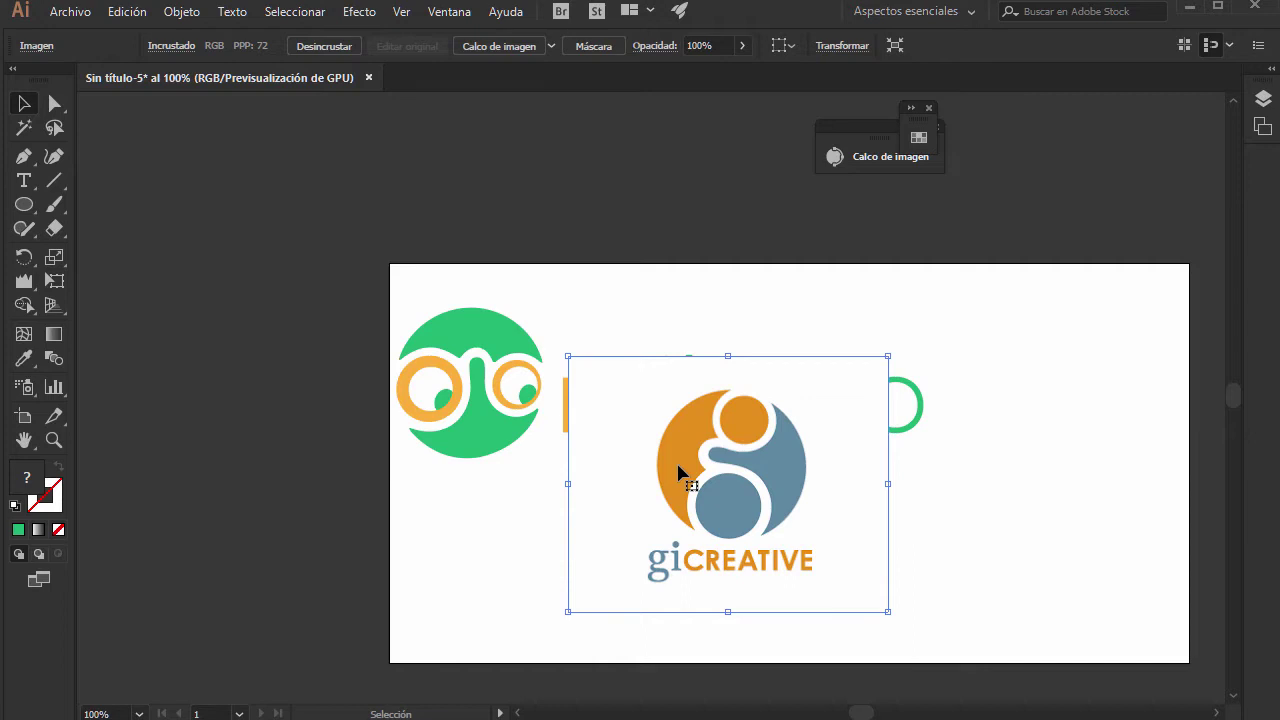
key(Delete)
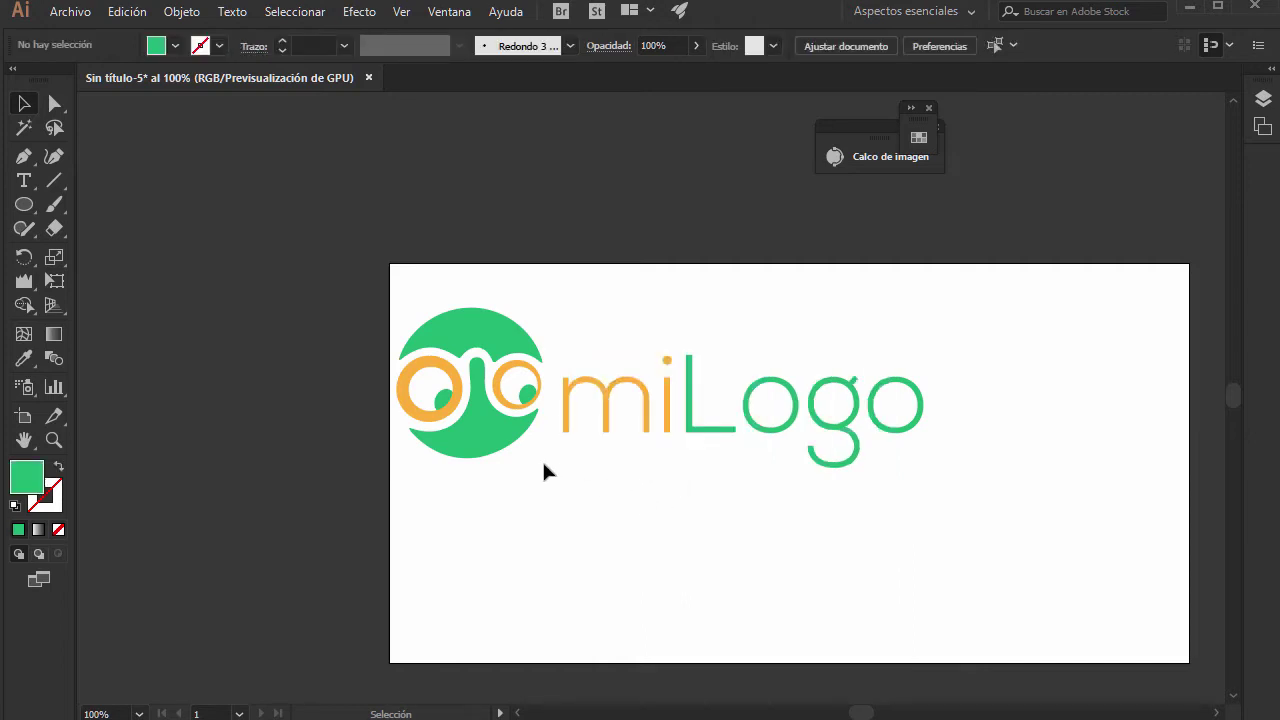
Select all and move the symbol and miLogo text toward the artboard centre.
key(ctrl+a)
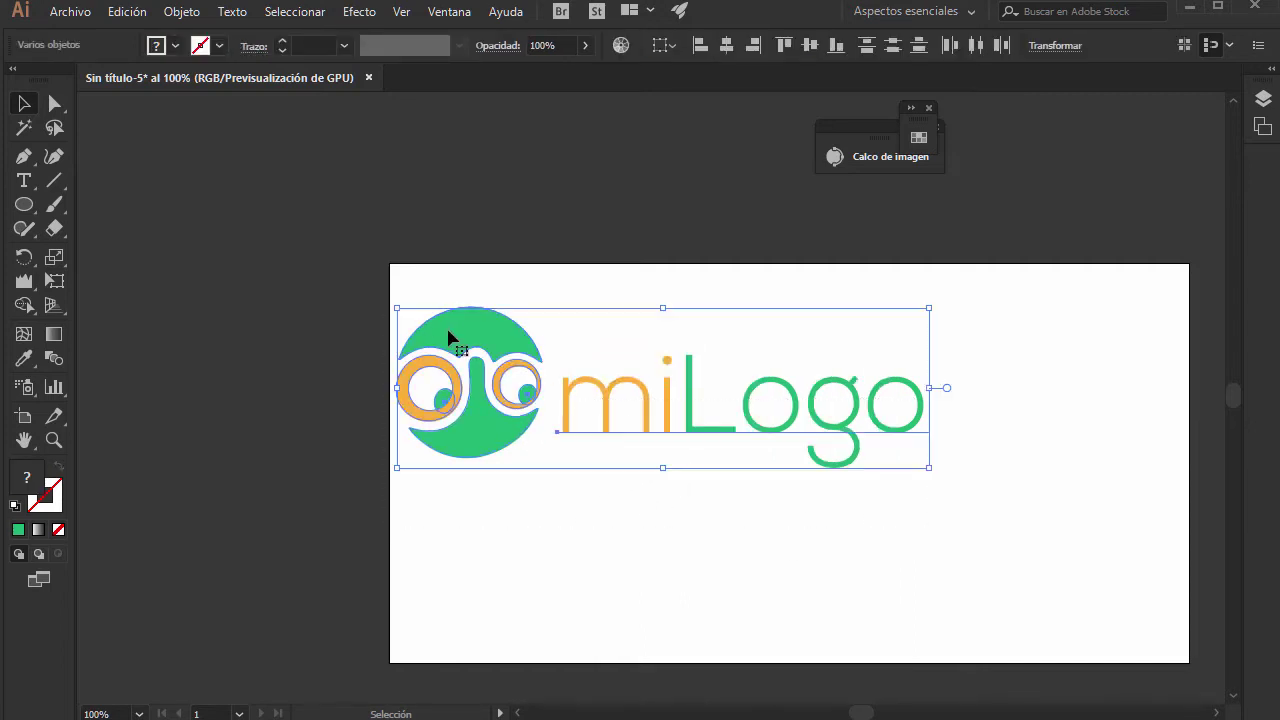
drag(451, 337, 547, 375)
key(ctrl+1)
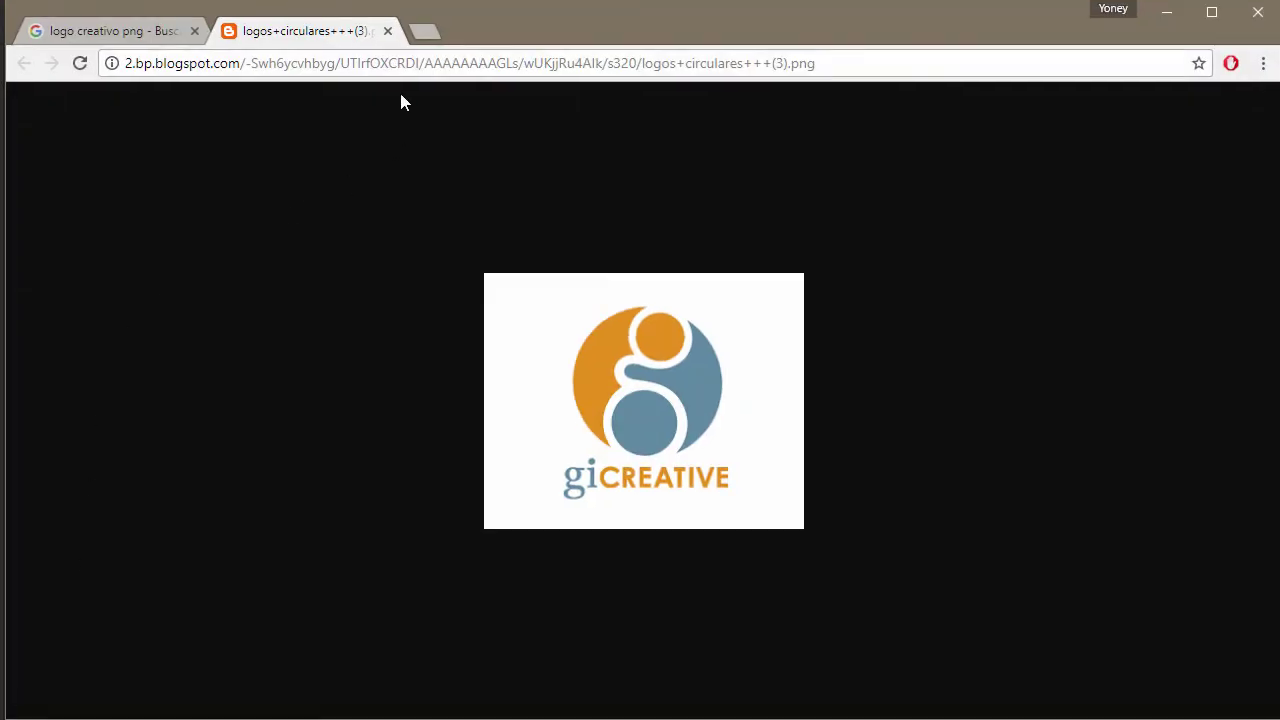
Close the gi CREATIVE image tab, scroll through the logo results, and minimize Chrome.
click(387, 31)
scroll(643, 566, up, 3)
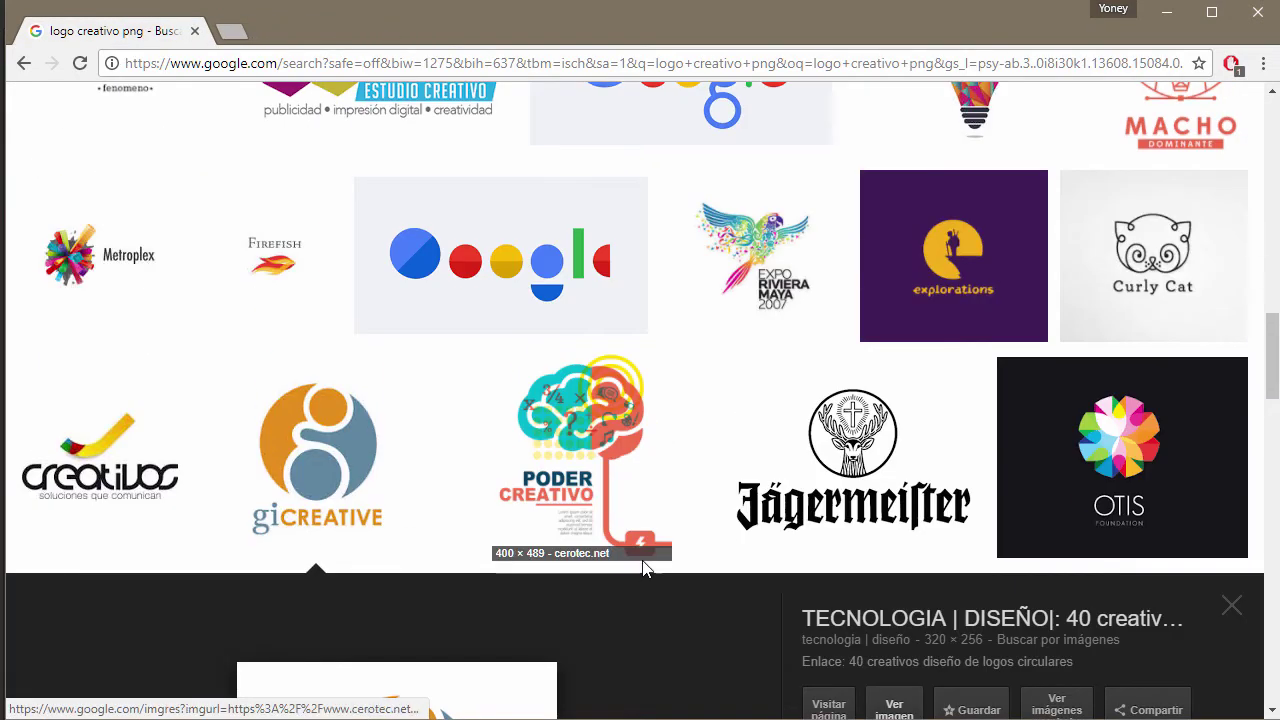
scroll(642, 566, up, 4)
scroll(729, 491, up, 5)
scroll(727, 490, up, 3)
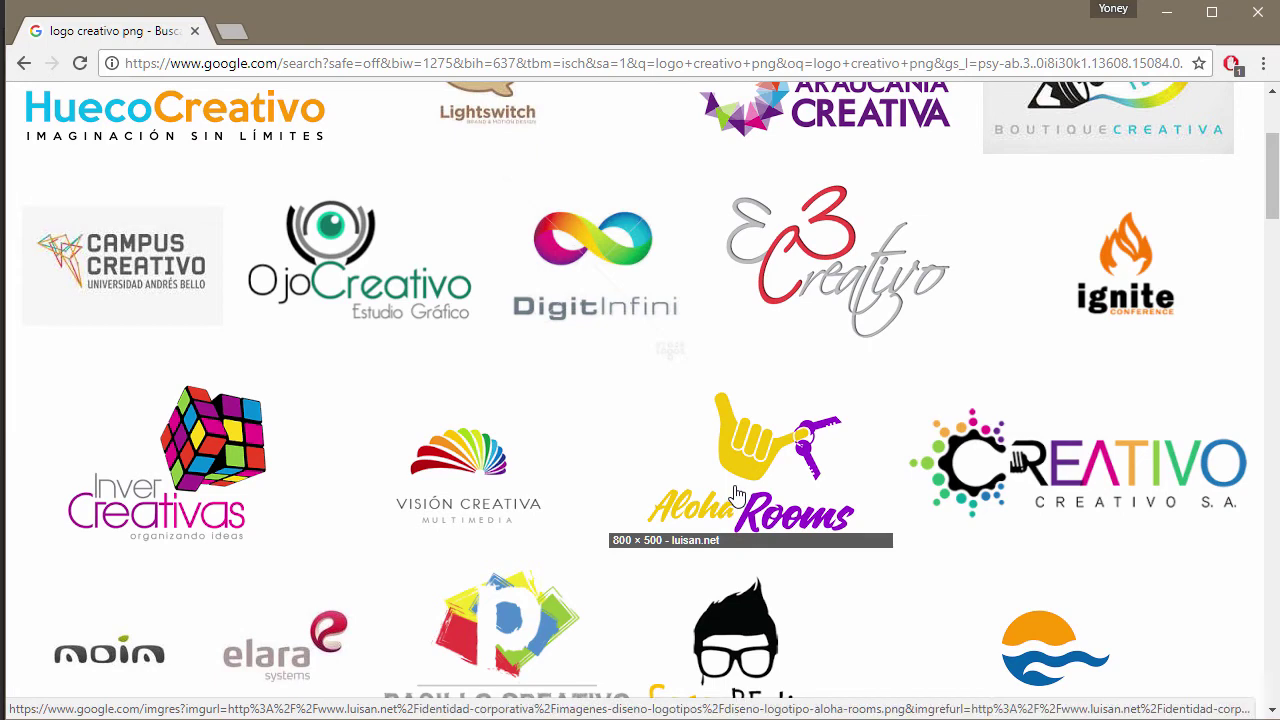
scroll(735, 495, down, 2)
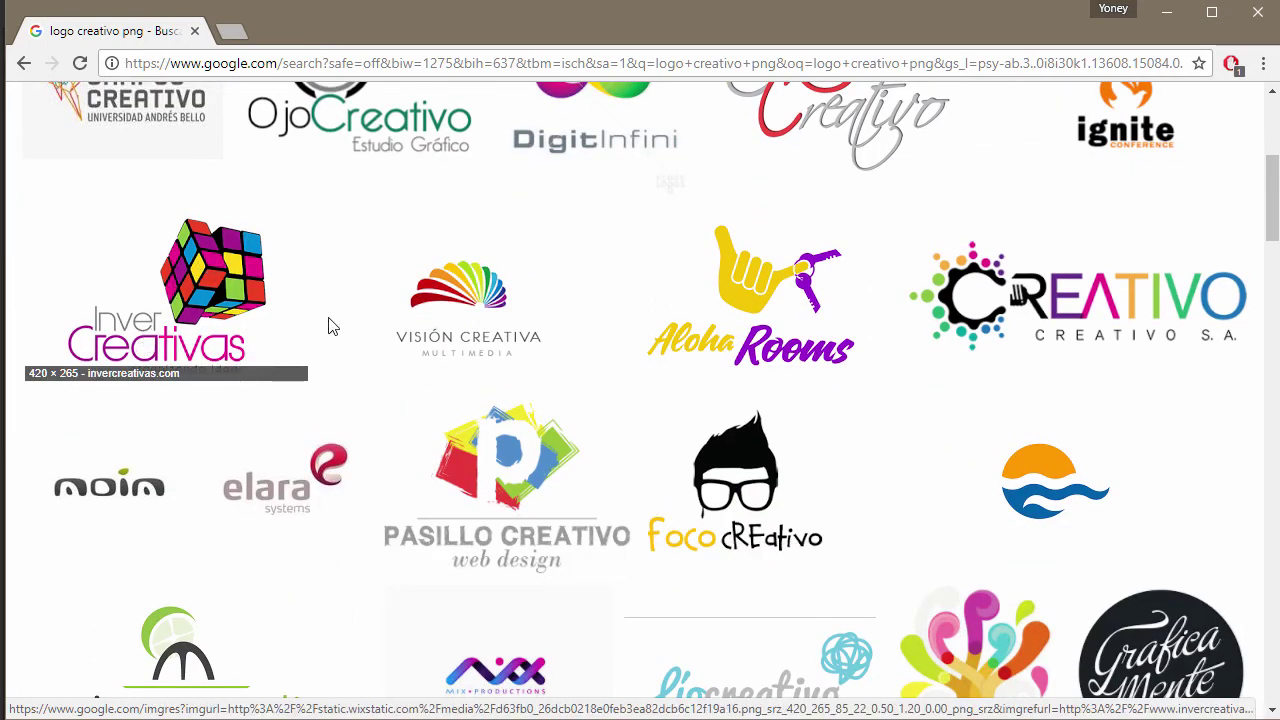
scroll(509, 357, down, 2)
scroll(510, 350, down, 2)
scroll(510, 350, down, 2)
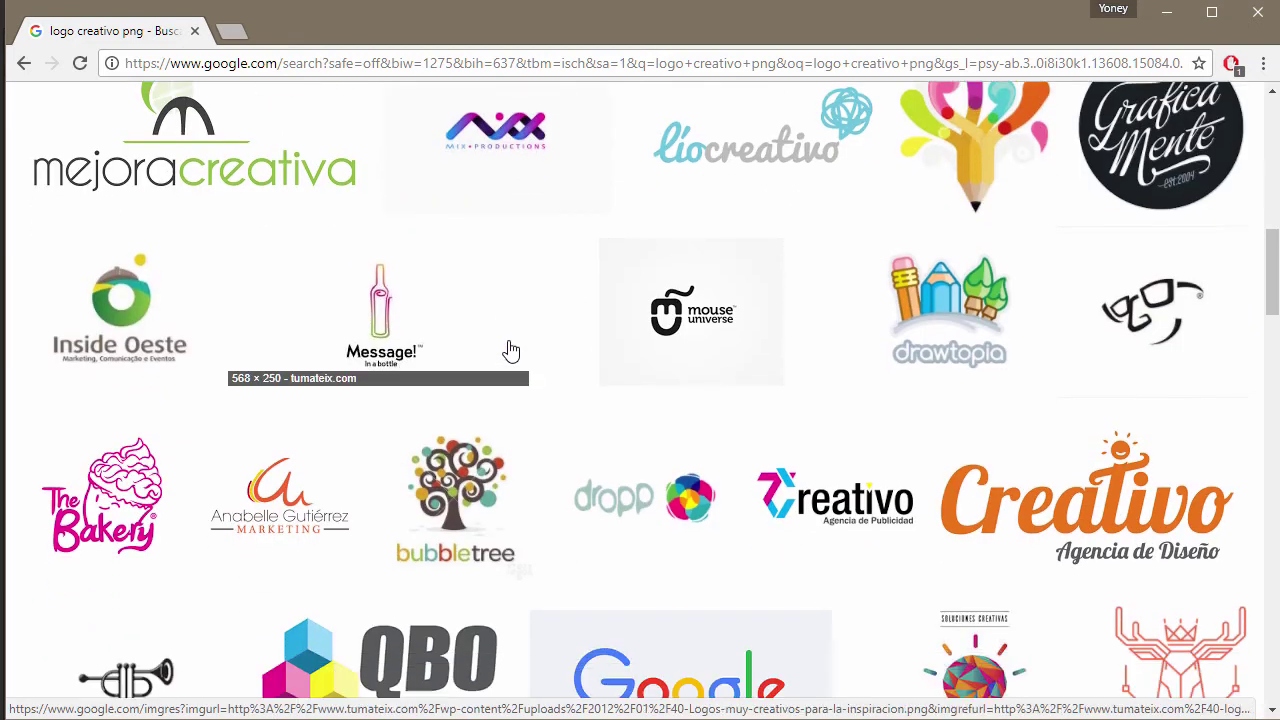
scroll(510, 350, down, 1)
scroll(776, 266, down, 2)
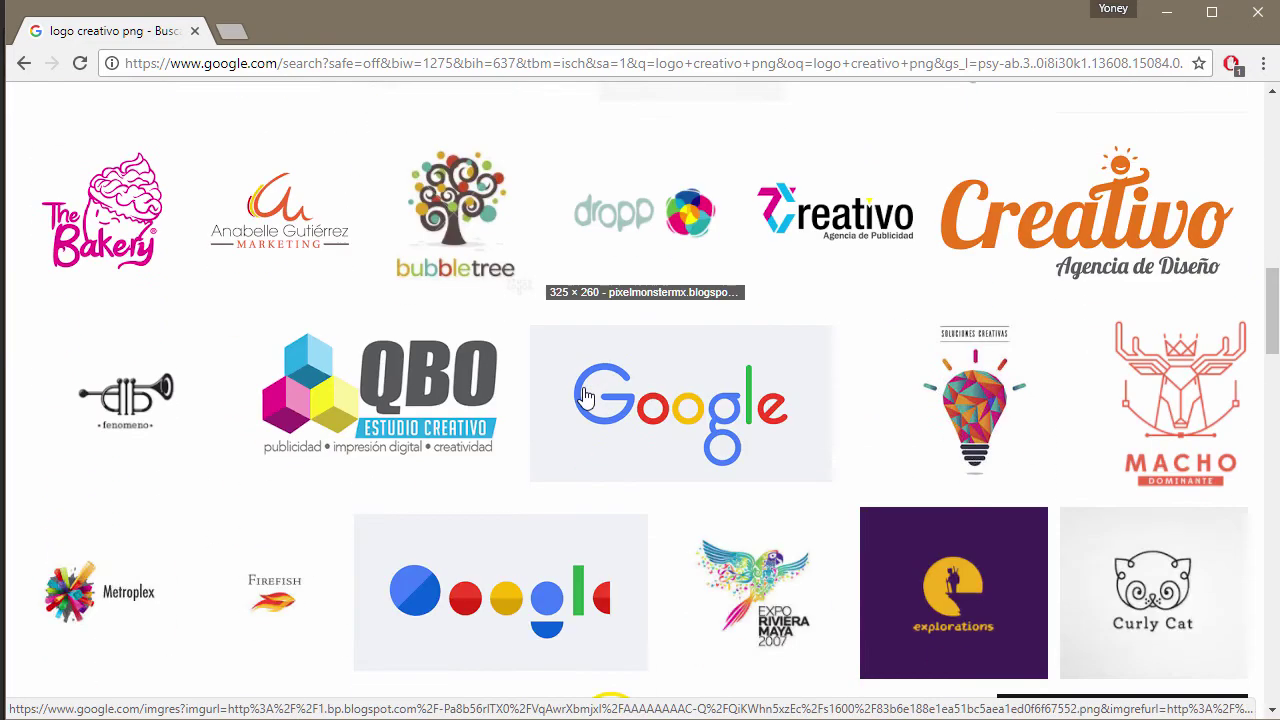
click(1166, 11)
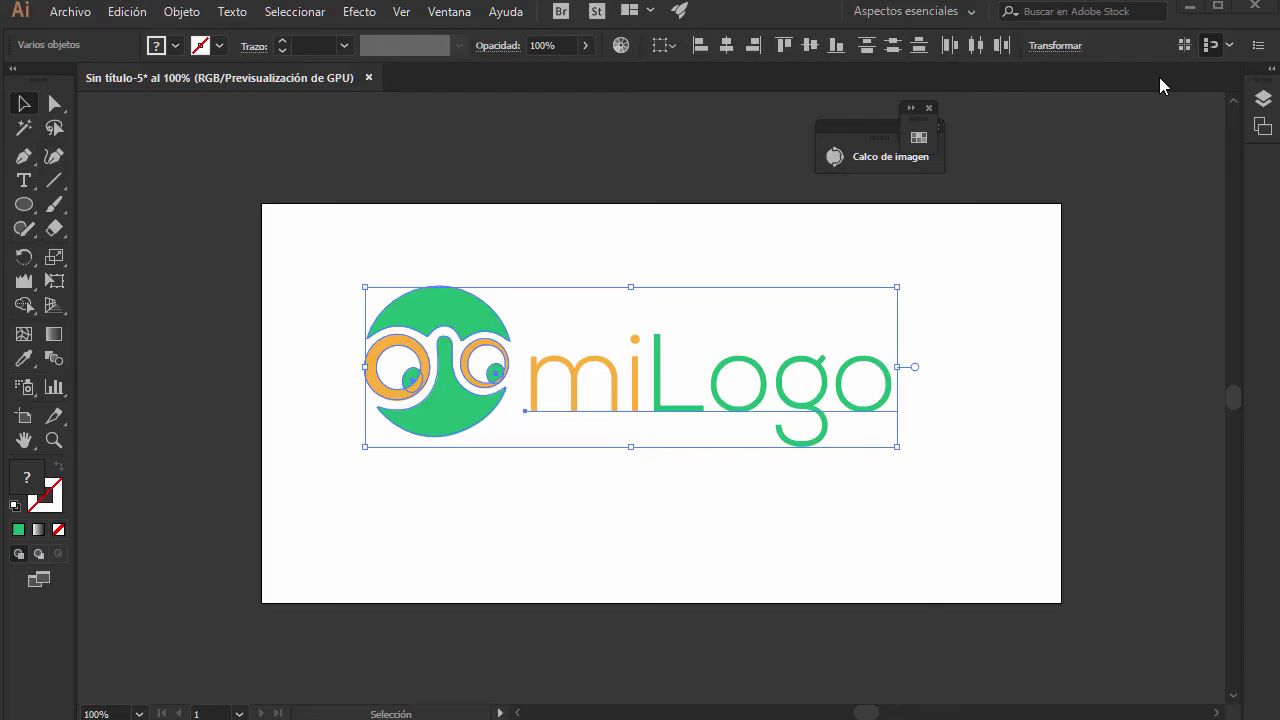